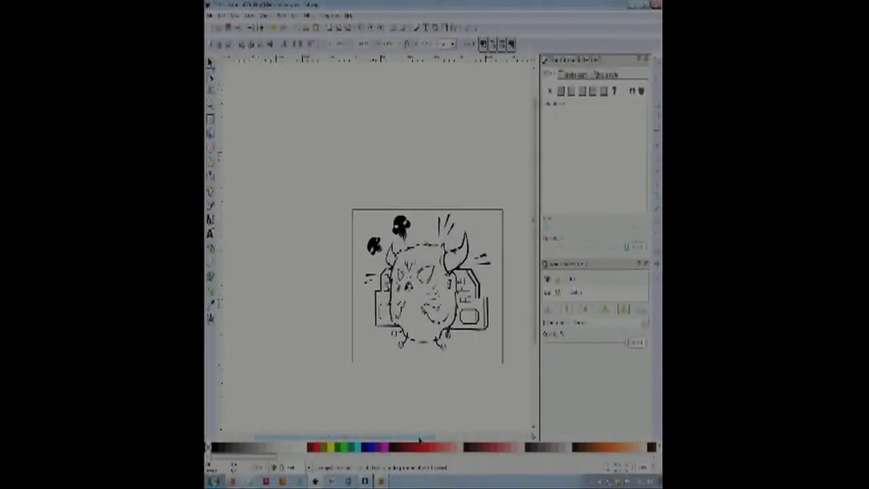
# - Add a layer named color between the ink and sketch layers, and enlarge the layer list to show all three
pyautogui.scroll(1, 429, 326)
pyautogui.moveTo(410, 437); pyautogui.dragTo(419, 440)
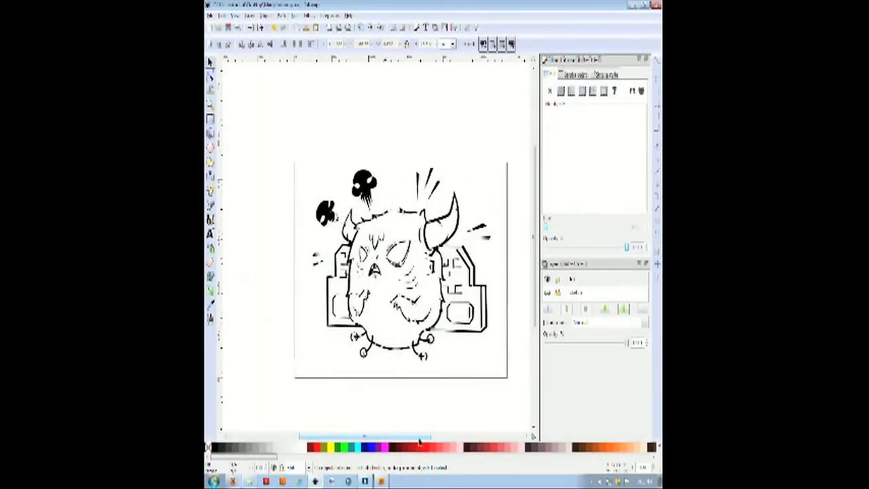
pyautogui.hscroll(1, 418, 440)
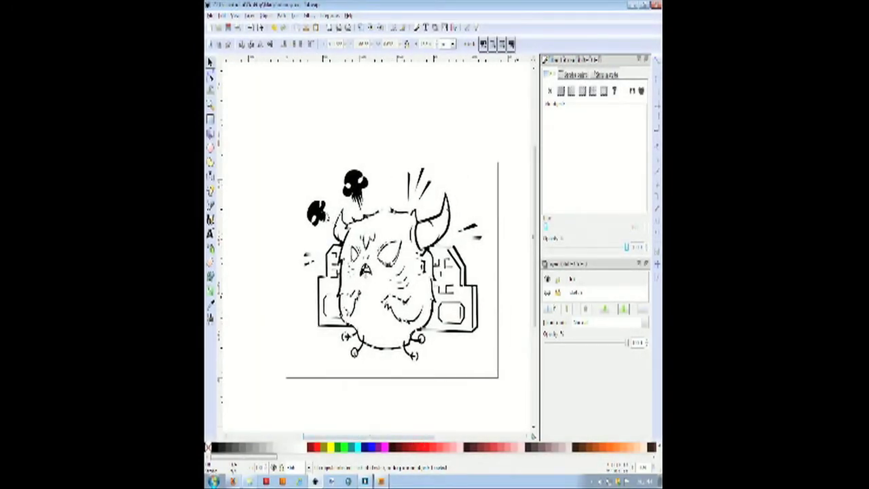
pyautogui.click(548, 309)
pyautogui.click(433, 274)
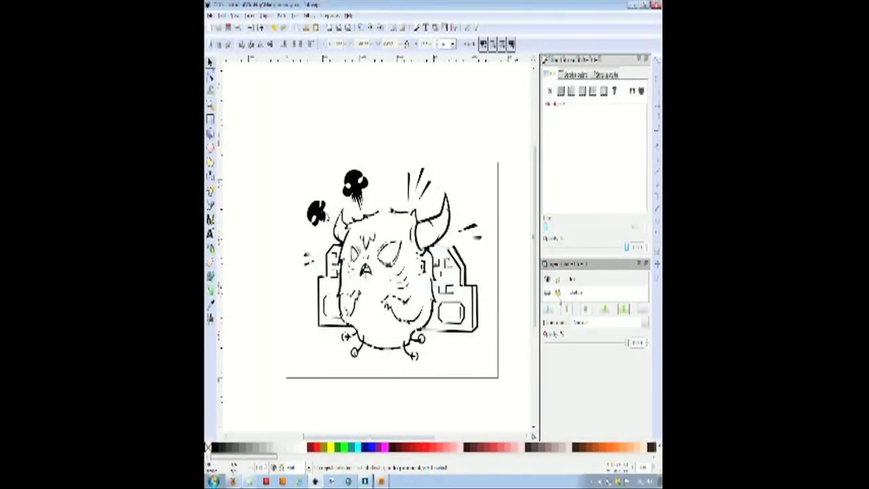
pyautogui.click(589, 292)
pyautogui.click(548, 309)
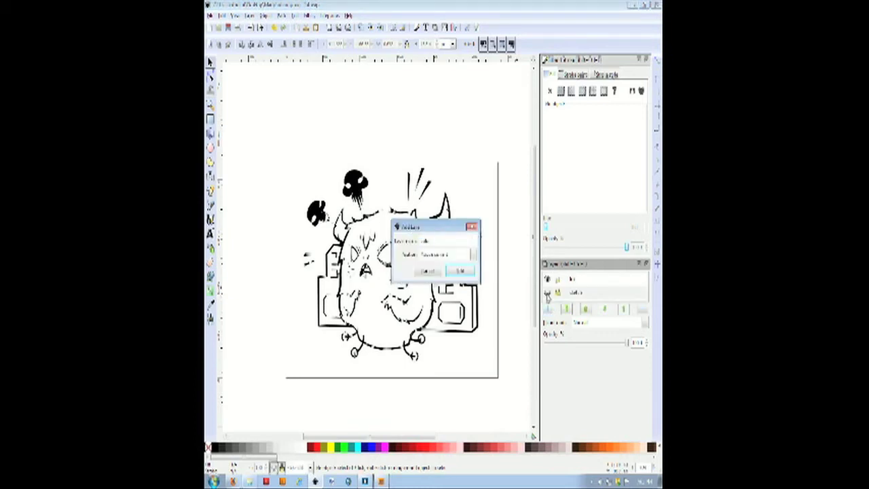
pyautogui.click(460, 271)
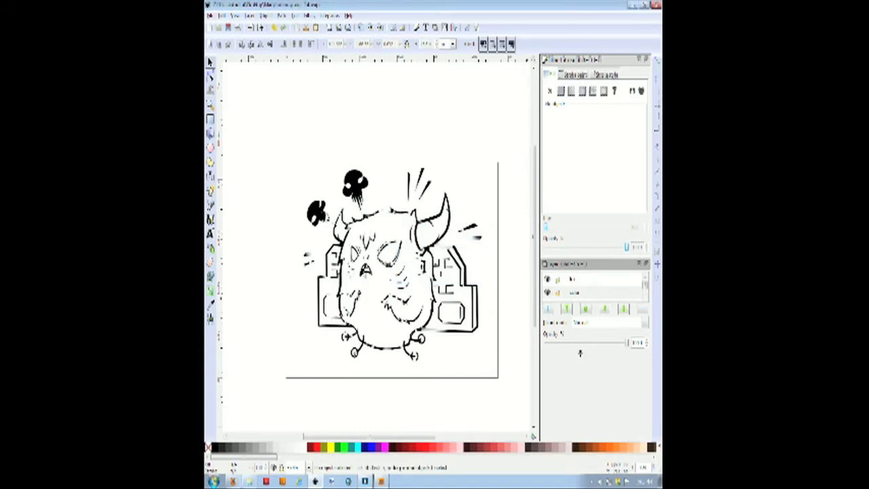
pyautogui.moveTo(581, 353); pyautogui.dragTo(579, 405)
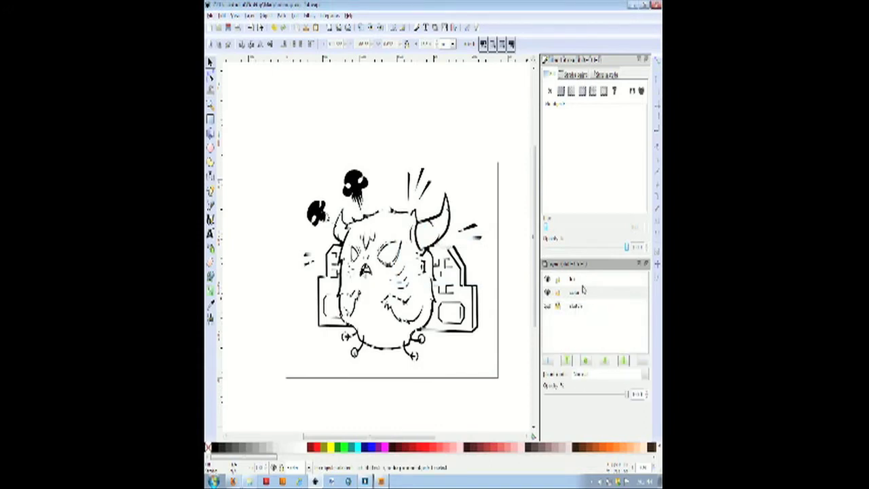
# - Inspect the monster's line art by selecting the inked mouth shape and clearing the selection
pyautogui.press('z')
pyautogui.moveTo(276, 147); pyautogui.dragTo(511, 381)
pyautogui.click(210, 277)
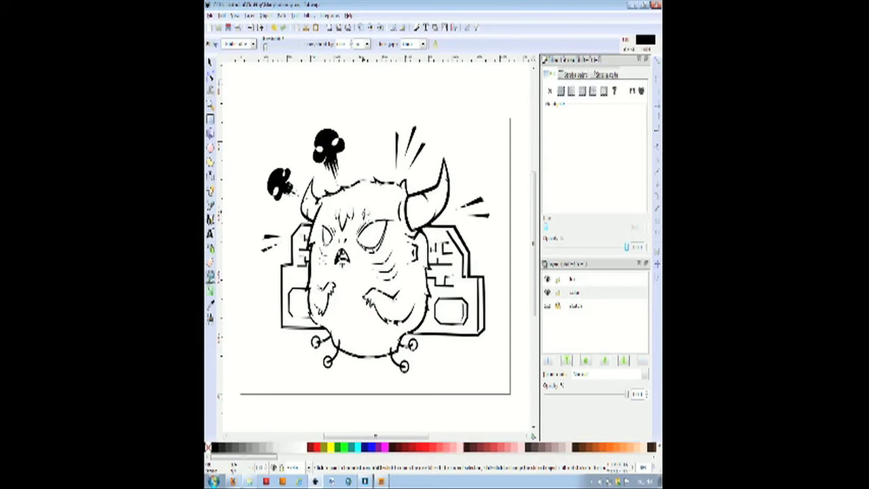
pyautogui.click(210, 62)
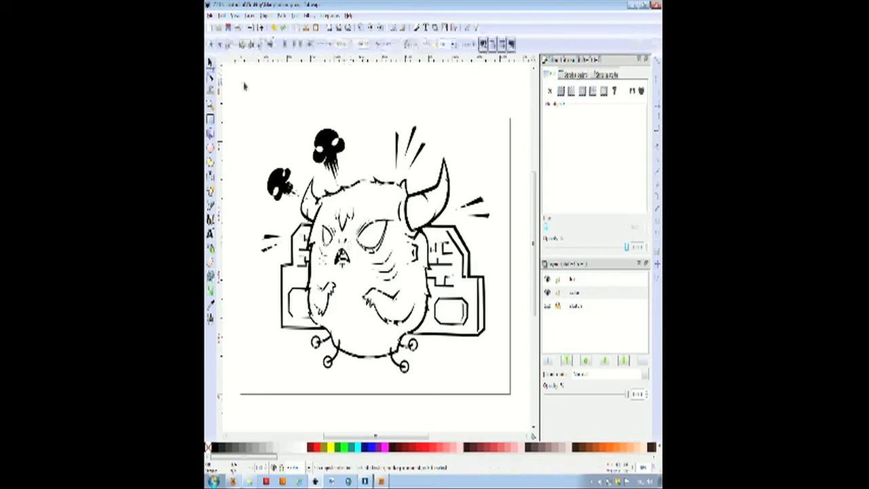
pyautogui.click(340, 248)
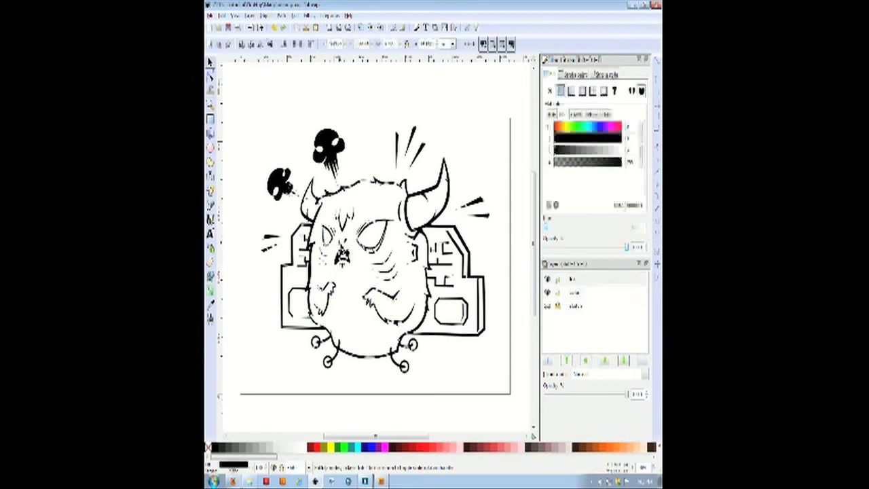
pyautogui.click(341, 104)
# - Bucket-fill the monster's large horn with dark red and examine how the fill meets the outline up to the tip
pyautogui.click(210, 276)
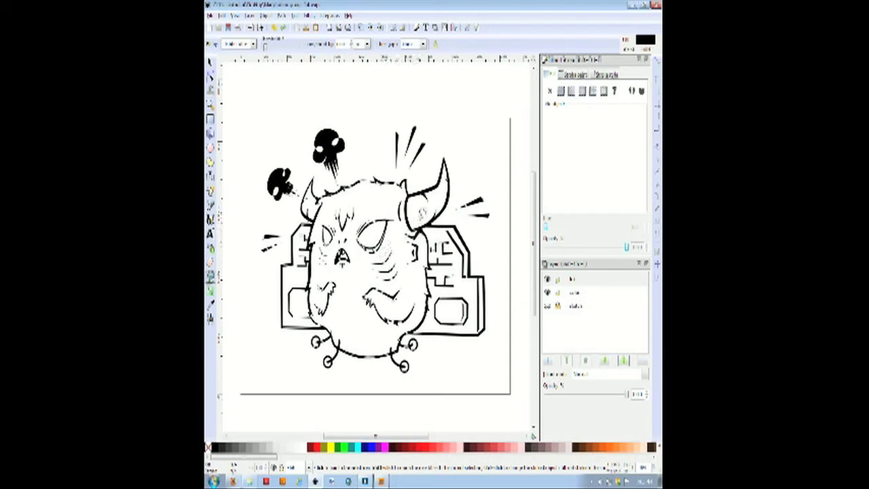
pyautogui.click(317, 450)
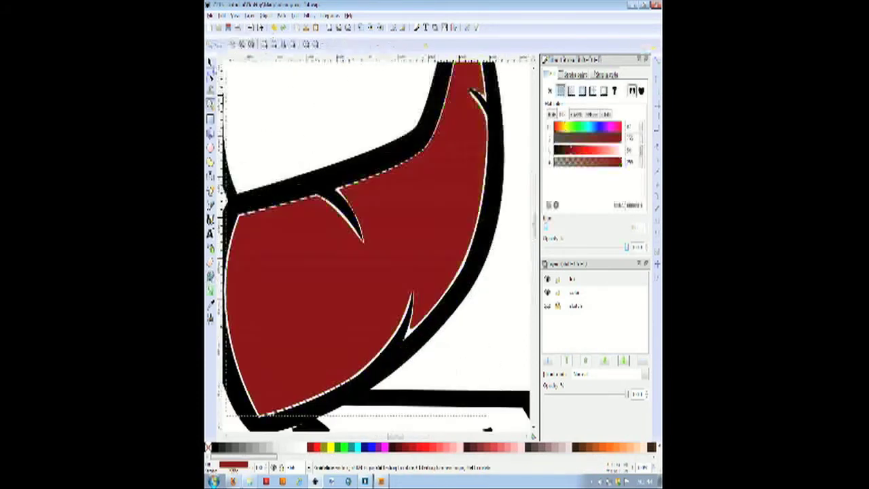
pyautogui.click(210, 62)
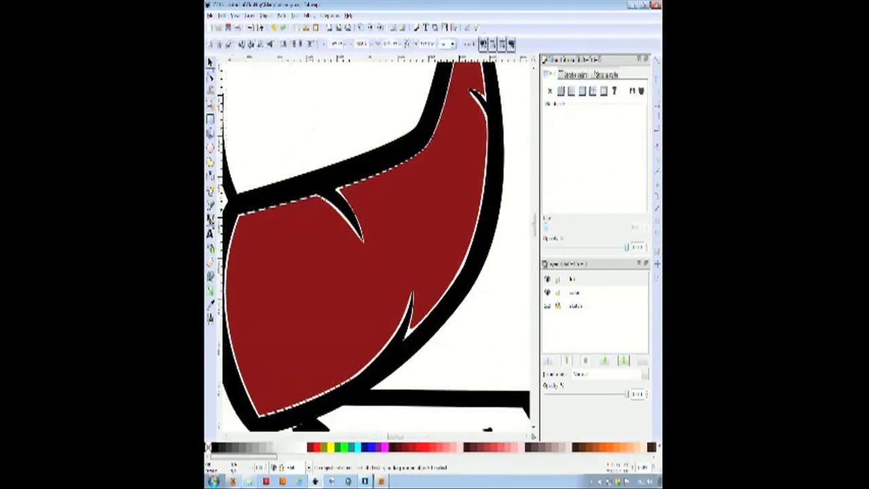
pyautogui.click(211, 275)
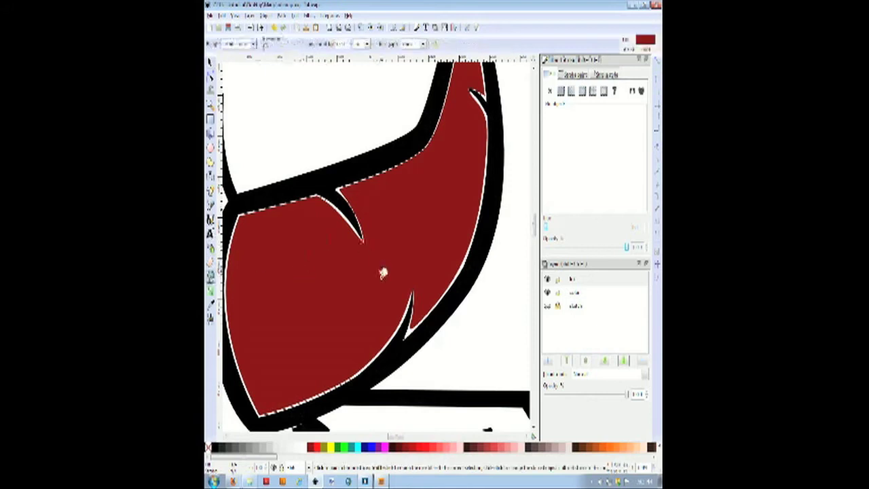
pyautogui.scroll(5, 424, 149)
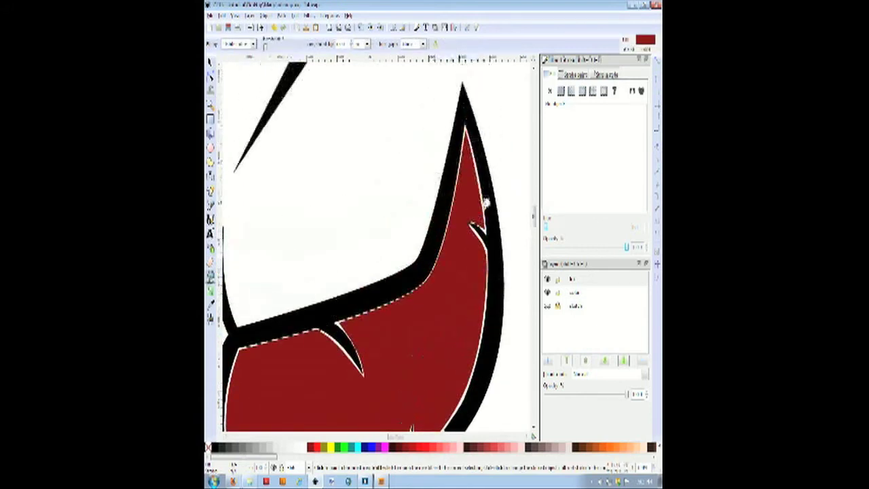
pyautogui.scroll(-4, 472, 258)
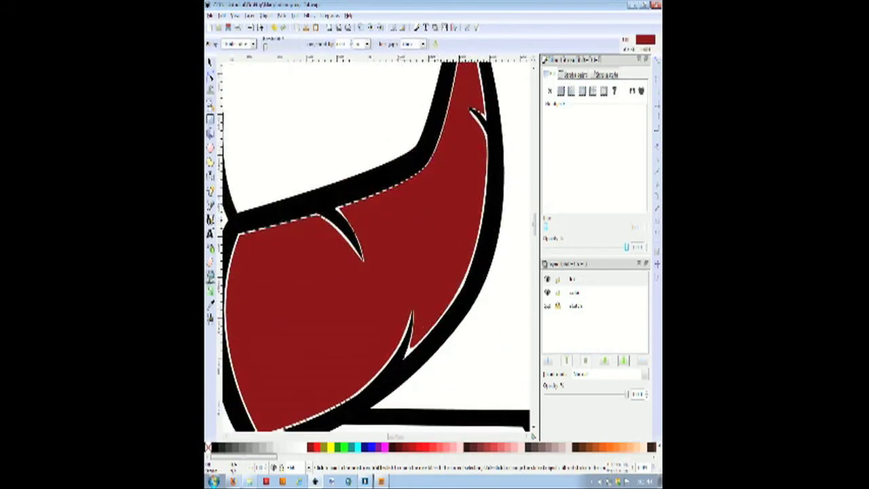
# - Delete the dark red fill from the large horn
pyautogui.press('s')
pyautogui.click(328, 322)
pyautogui.press('Delete')
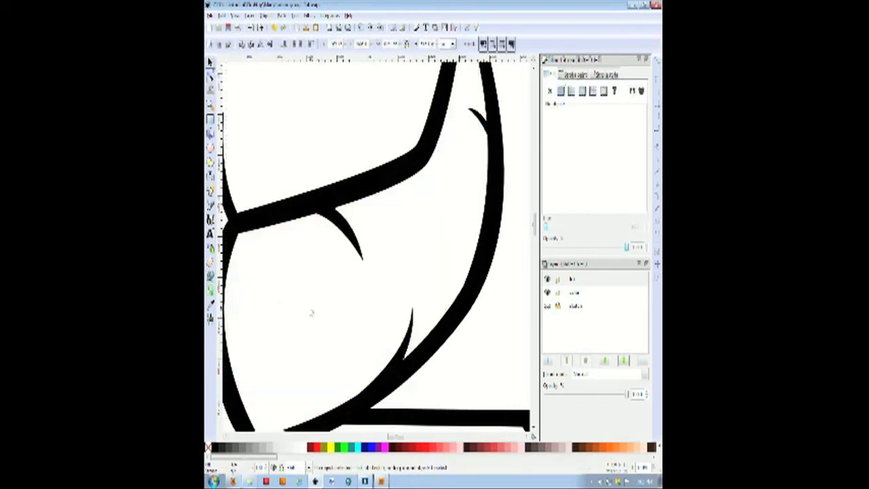
# - Try another dark red bucket fill on the large horn with the whole horn in view, and undo it
pyautogui.click(211, 277)
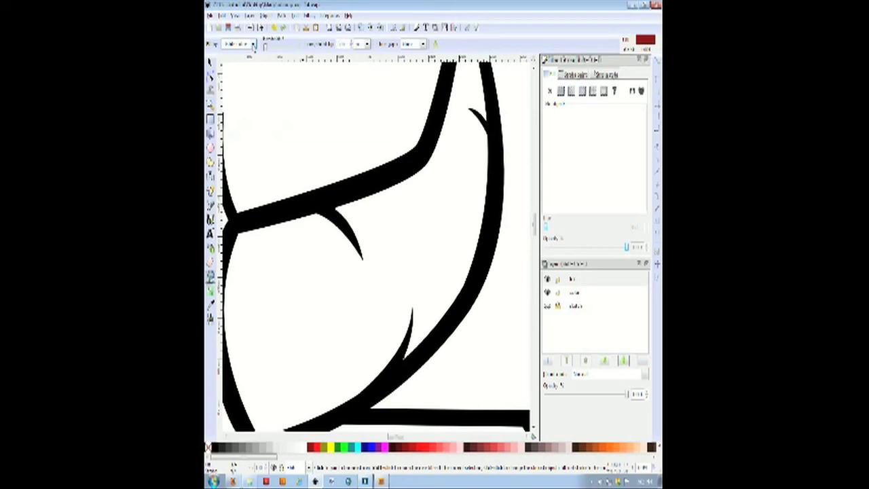
pyautogui.scroll(1, 343, 278)
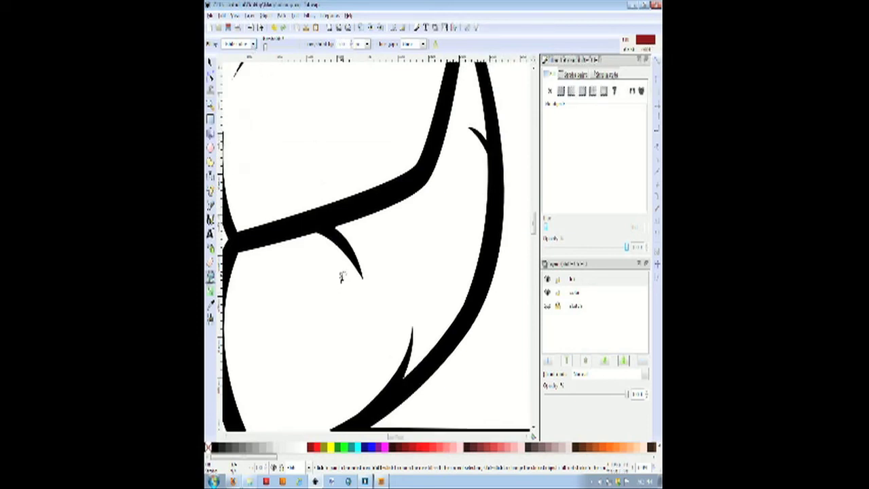
pyautogui.scroll(-1, 342, 273)
pyautogui.scroll(-1, 340, 265)
pyautogui.scroll(1, 342, 267)
pyautogui.scroll(-1, 339, 270)
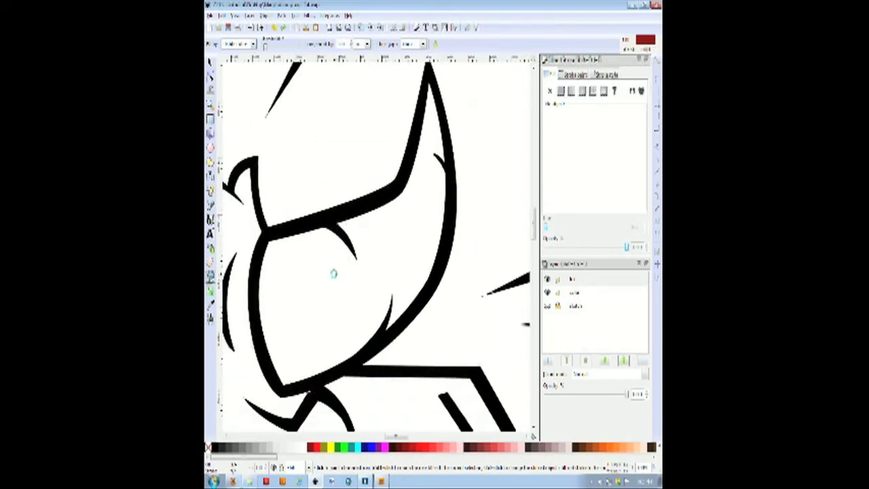
pyautogui.click(334, 274)
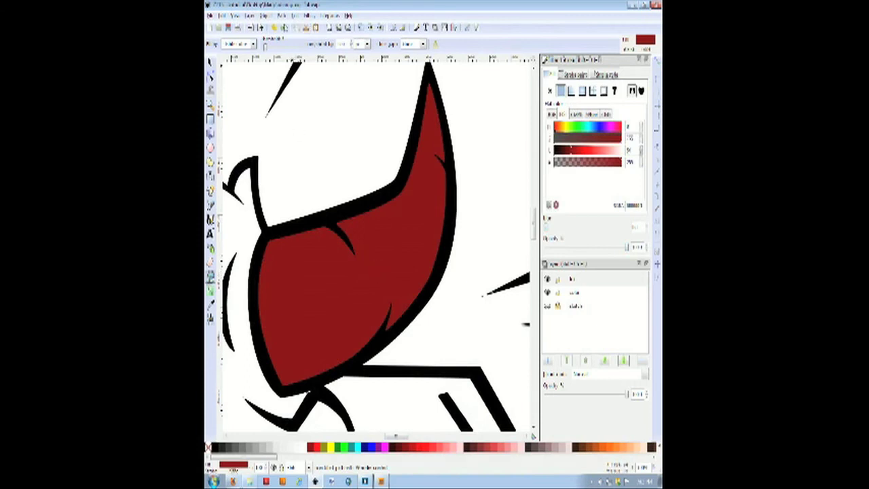
pyautogui.click(275, 28)
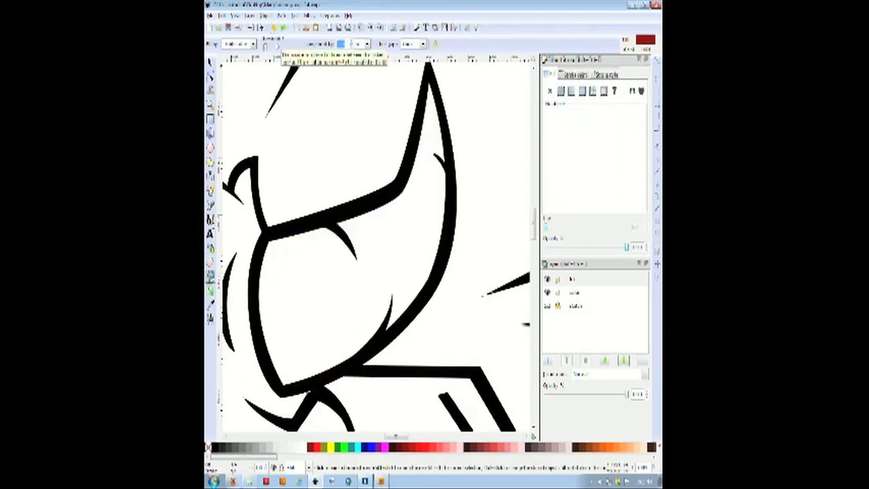
# - Try the large horn's bucket fill with a changed grow amount, and undo it
pyautogui.click(329, 271)
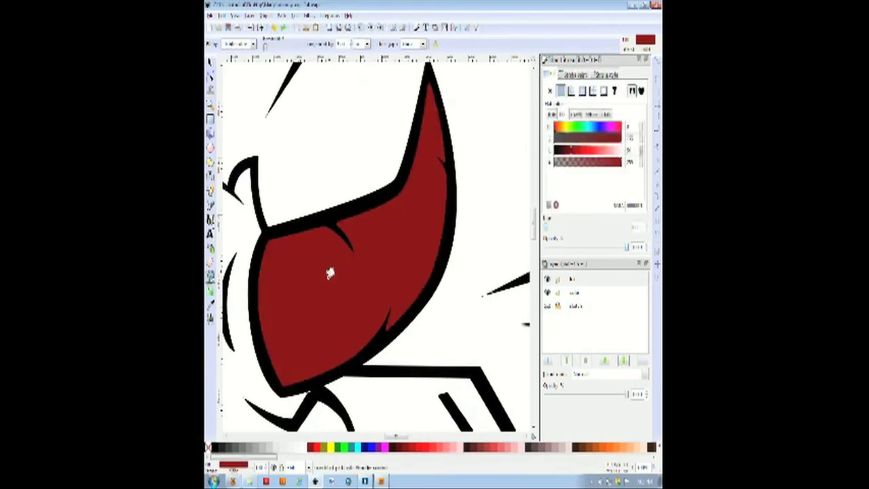
pyautogui.click(210, 62)
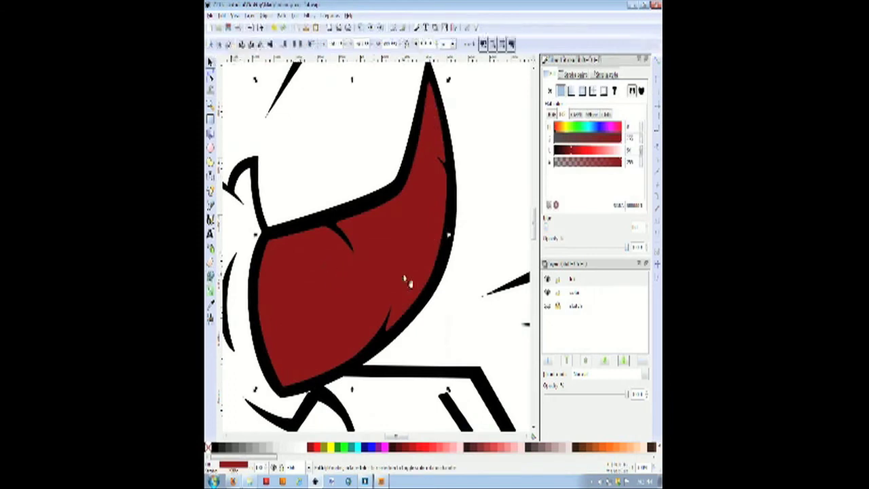
pyautogui.hotkey('ctrl', 'z')
# - With the ink layer locked, bucket-fill the large horn in dark red on the color layer and check the fill's nodes
pyautogui.click(594, 292)
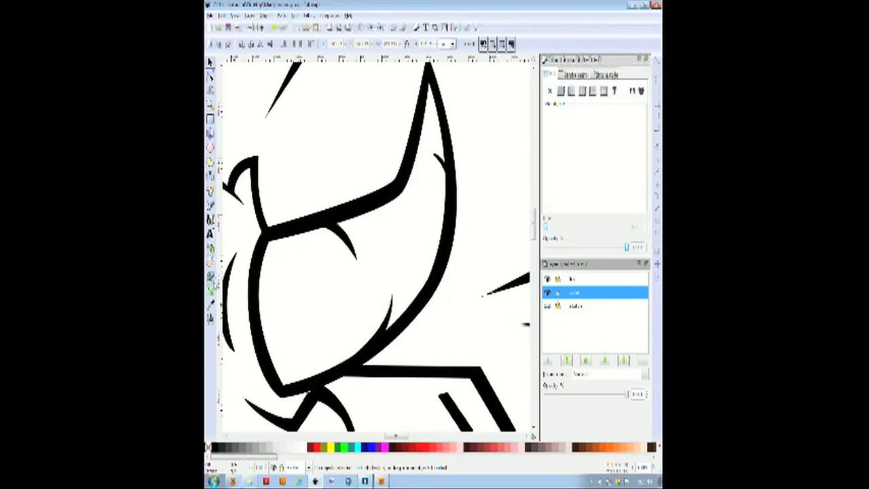
pyautogui.click(210, 277)
pyautogui.click(334, 258)
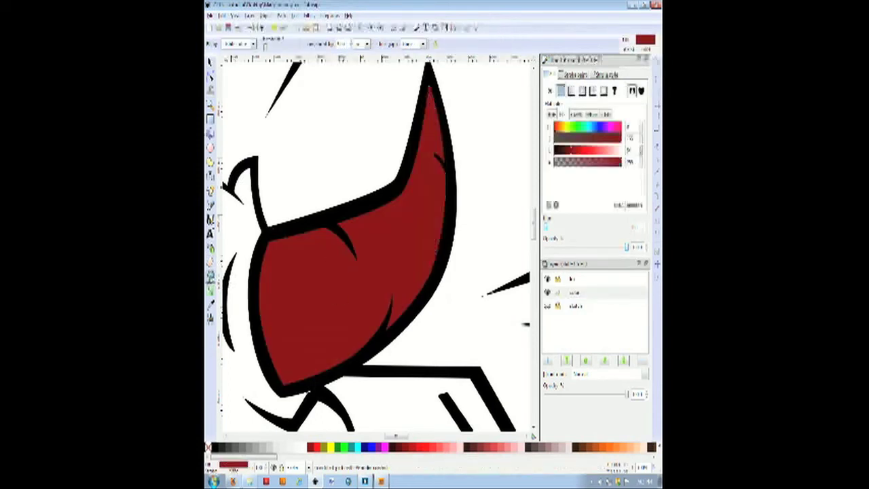
pyautogui.press('n')
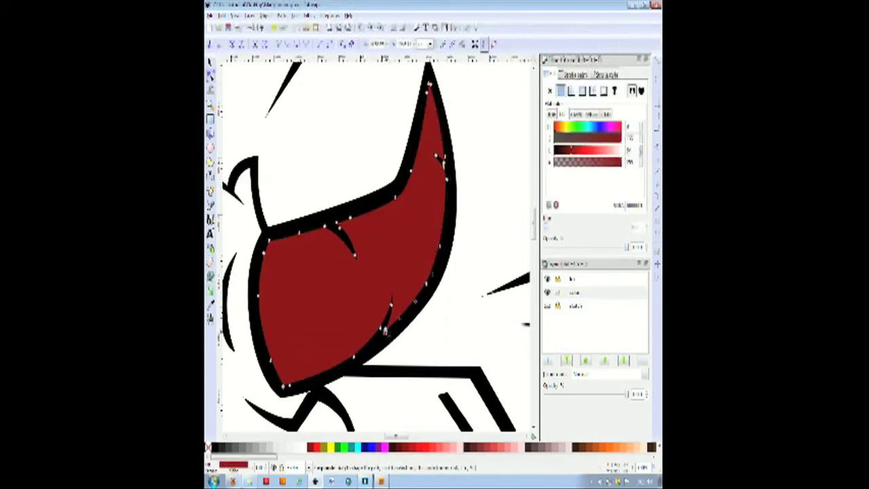
pyautogui.click(466, 243)
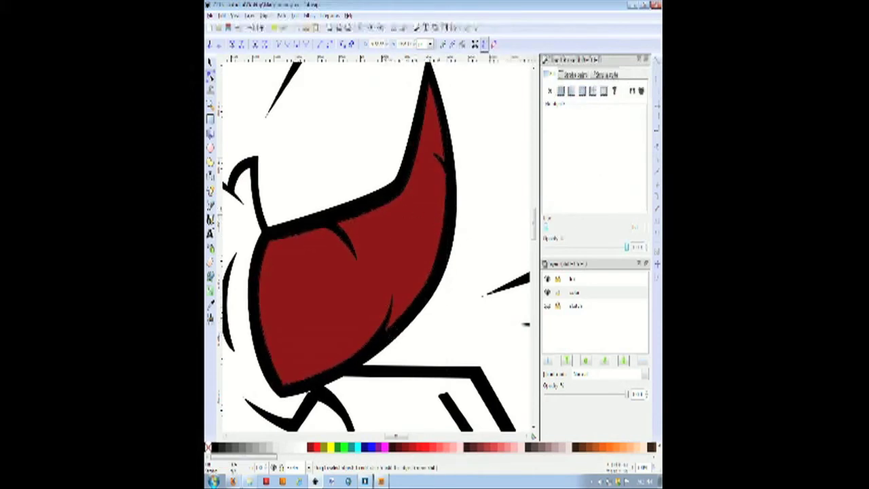
# - Move the dark red horn fill clear of the line art to inspect its shape and nodes
pyautogui.click(210, 64)
pyautogui.moveTo(346, 286); pyautogui.dragTo(412, 244)
pyautogui.scroll(-3, 441, 254)
pyautogui.scroll(-1, 453, 257)
pyautogui.scroll(1, 449, 249)
pyautogui.scroll(-3, 448, 248)
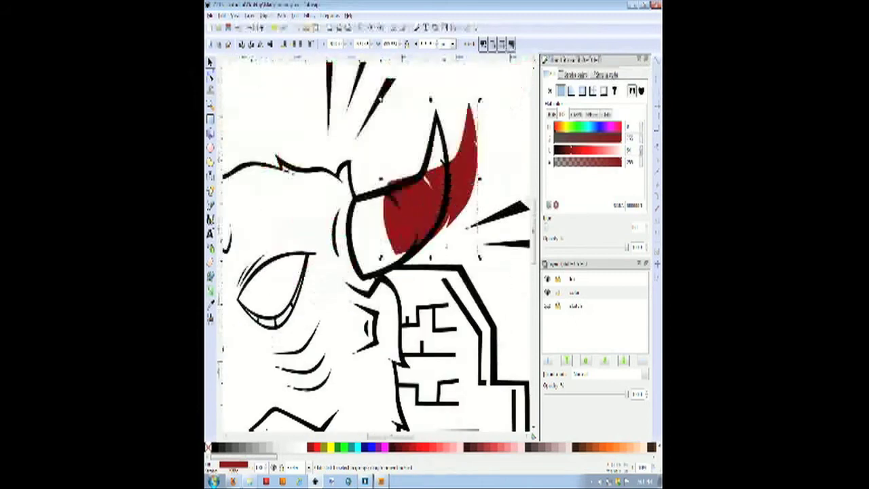
pyautogui.scroll(-4, 455, 217)
pyautogui.scroll(2, 465, 217)
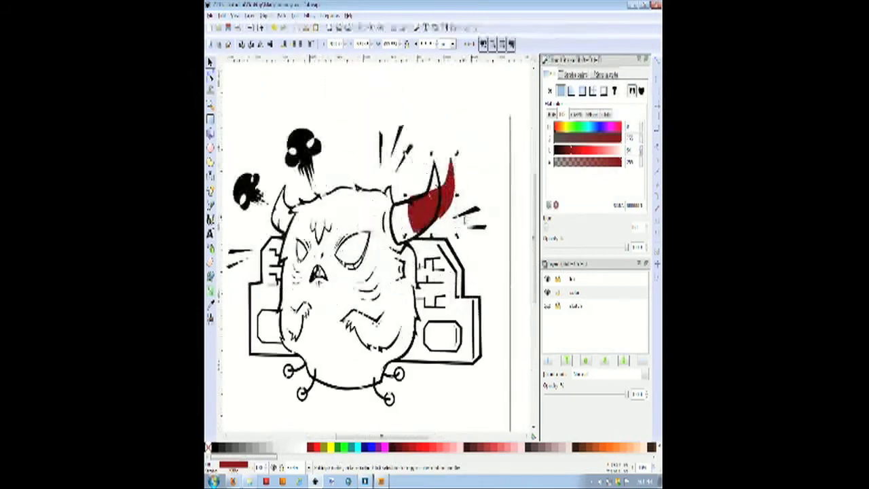
pyautogui.moveTo(452, 200); pyautogui.dragTo(499, 141)
pyautogui.click(209, 76)
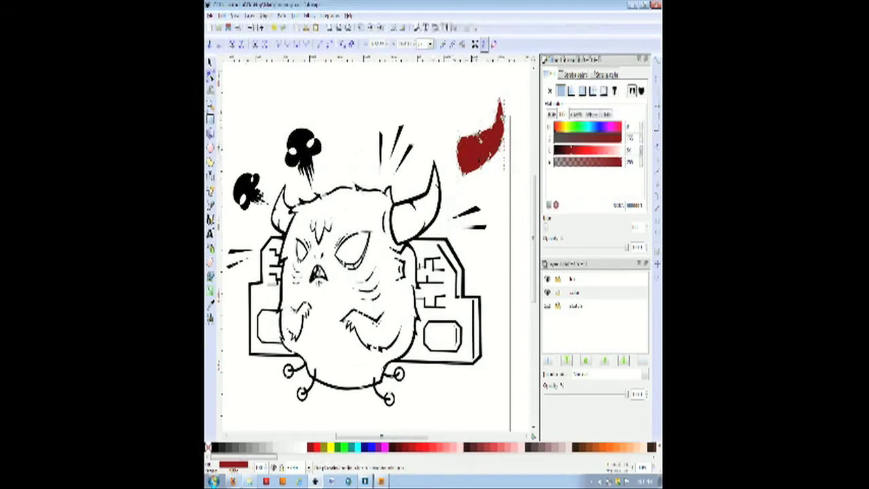
# - Move the dark red fill back into place beneath the large horn's outline and deselect it
pyautogui.click(209, 62)
pyautogui.moveTo(489, 144); pyautogui.dragTo(423, 206)
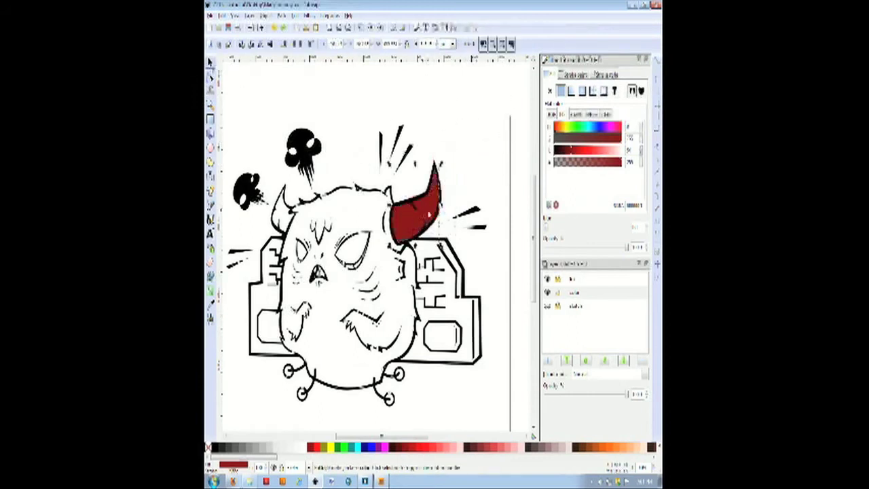
pyautogui.click(464, 179)
# - Try a dark red bucket fill on the monster's small horn, and undo it
pyautogui.hotkey('shift', 'F7')
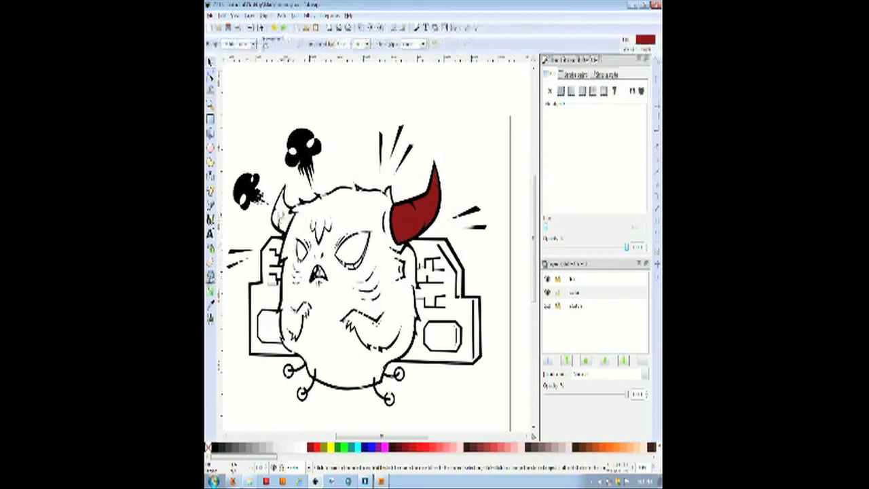
pyautogui.click(285, 216)
pyautogui.hotkey('ctrl', 'z')
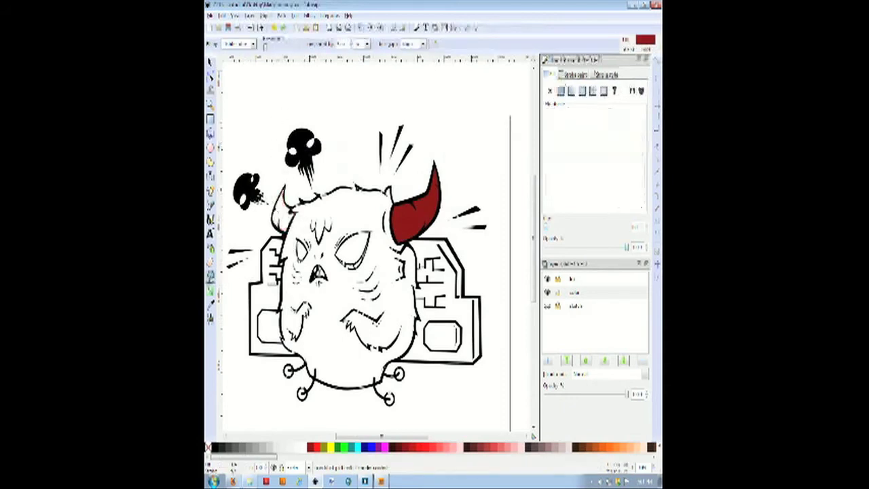
# - Try a dark red bucket fill on the monster's small horn from a zoomed-out view, inspect its edges, and delete the fill
pyautogui.press('F3')
pyautogui.keyDown('shift'); pyautogui.click(356, 223); pyautogui.keyUp('shift')
pyautogui.keyDown('shift'); pyautogui.click(357, 222); pyautogui.keyUp('shift')
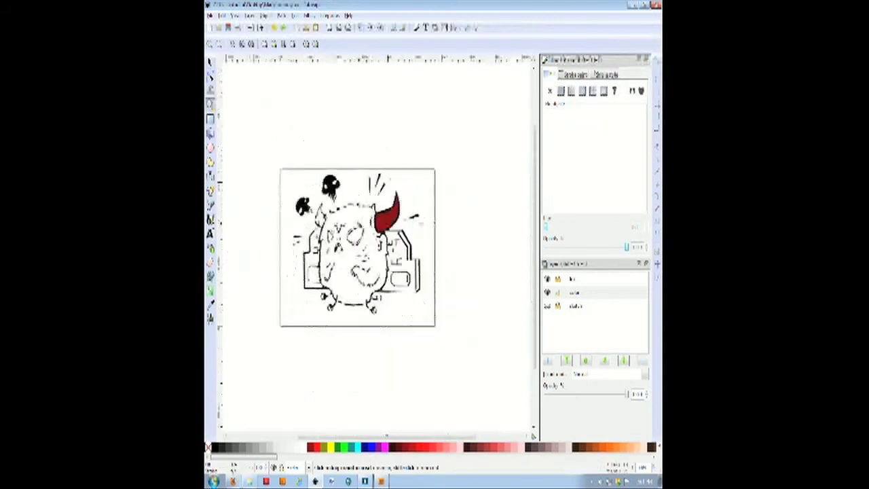
pyautogui.keyDown('shift'); pyautogui.click(356, 223); pyautogui.keyUp('shift')
pyautogui.click(358, 226)
pyautogui.click(210, 275)
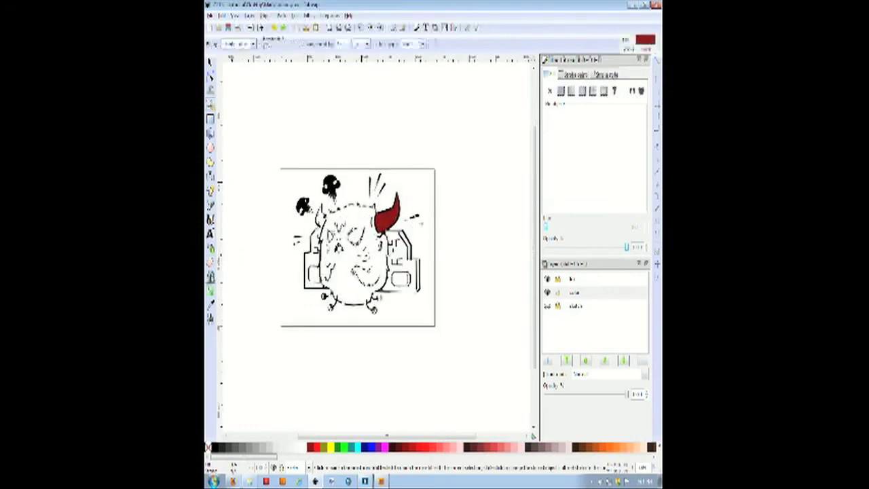
pyautogui.click(322, 218)
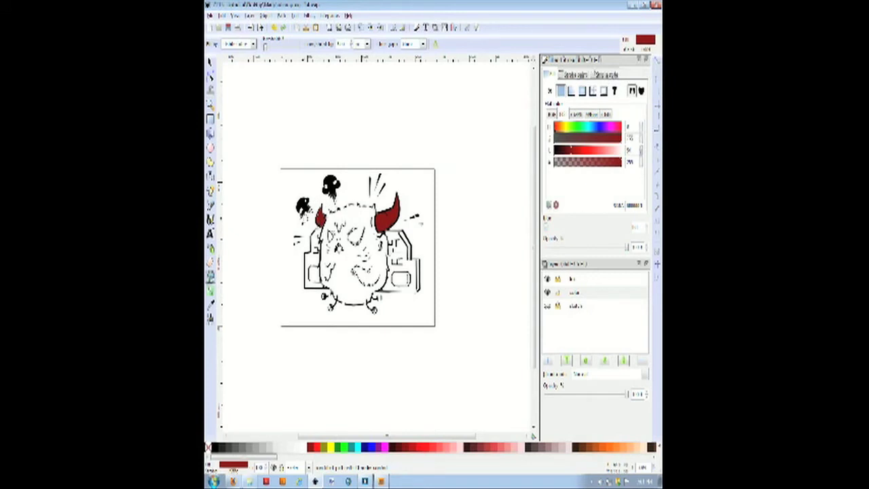
pyautogui.scroll(5, 310, 222)
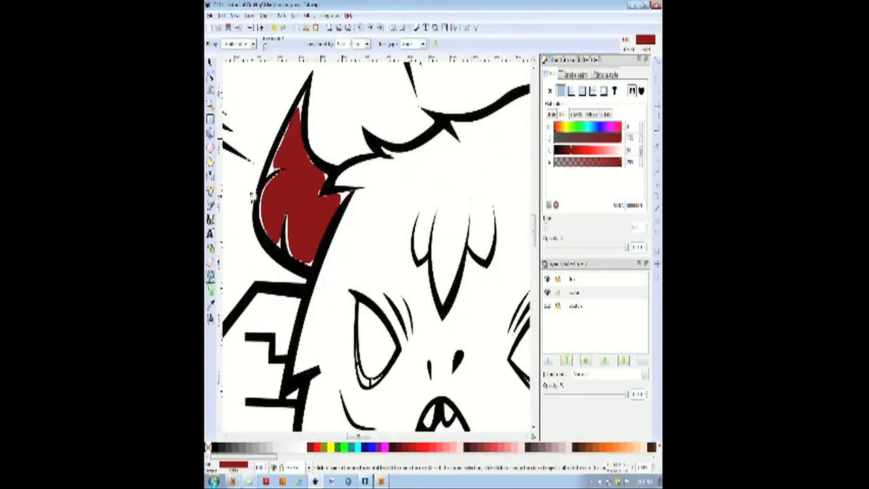
pyautogui.click(210, 63)
pyautogui.press('Delete')
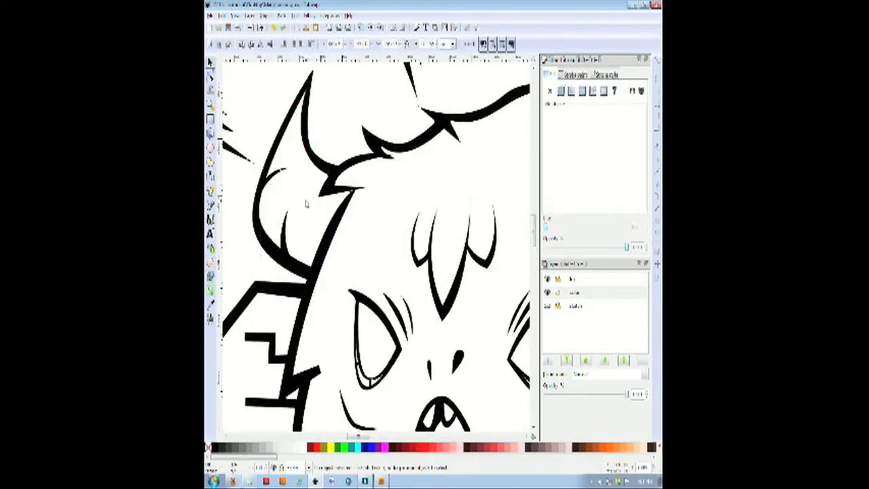
# - Bucket-fill the monster's small horn in dark red from a close-up view
pyautogui.scroll(1, 302, 193)
pyautogui.scroll(3, 301, 215)
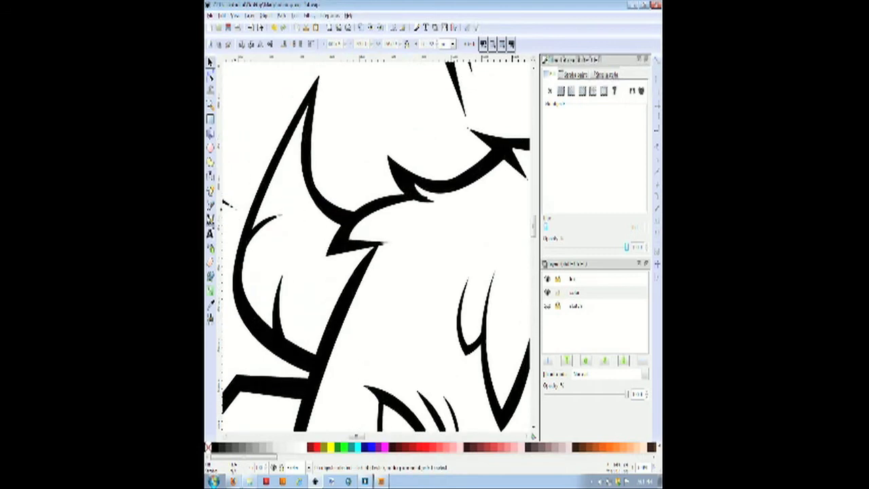
pyautogui.hotkey('shift', 'F7')
pyautogui.click(309, 232)
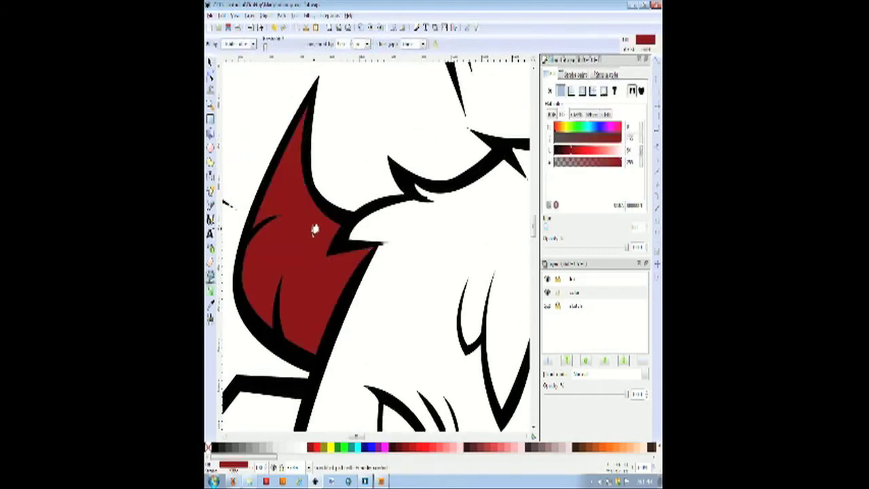
# - Bucket-fill the monster's body, redoing the first attempt, then recolor the fill yellow and deselect it
pyautogui.scroll(-4, 314, 229)
pyautogui.scroll(2, 345, 238)
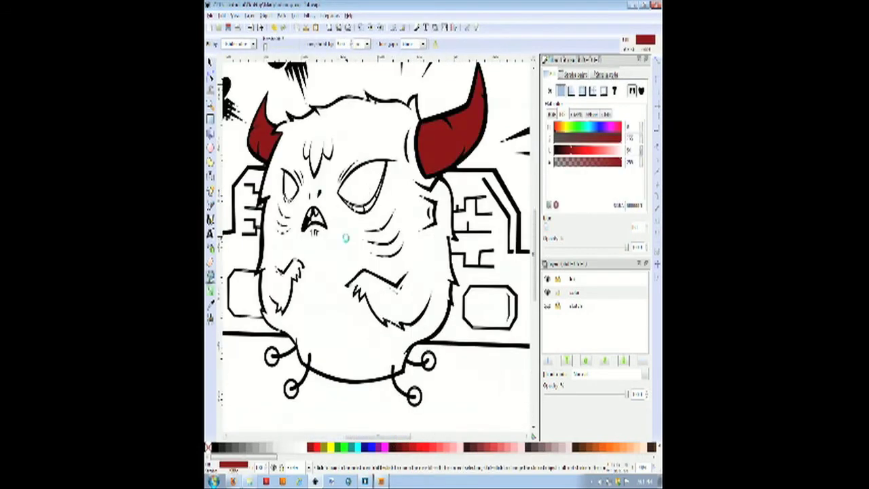
pyautogui.click(346, 237)
pyautogui.hotkey('ctrl', 'z')
pyautogui.click(351, 44)
pyautogui.click(346, 237)
pyautogui.click(210, 75)
pyautogui.click(331, 446)
pyautogui.click(342, 410)
pyautogui.click(210, 16)
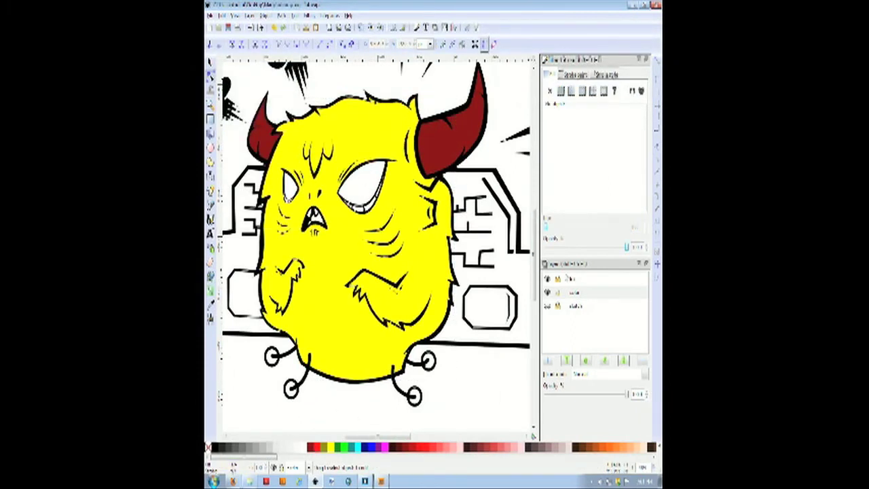
# - Unlock the ink layer, try moving the large eye's white shape aside, and undo the move
pyautogui.click(557, 280)
pyautogui.click(467, 395)
pyautogui.click(209, 62)
pyautogui.click(356, 194)
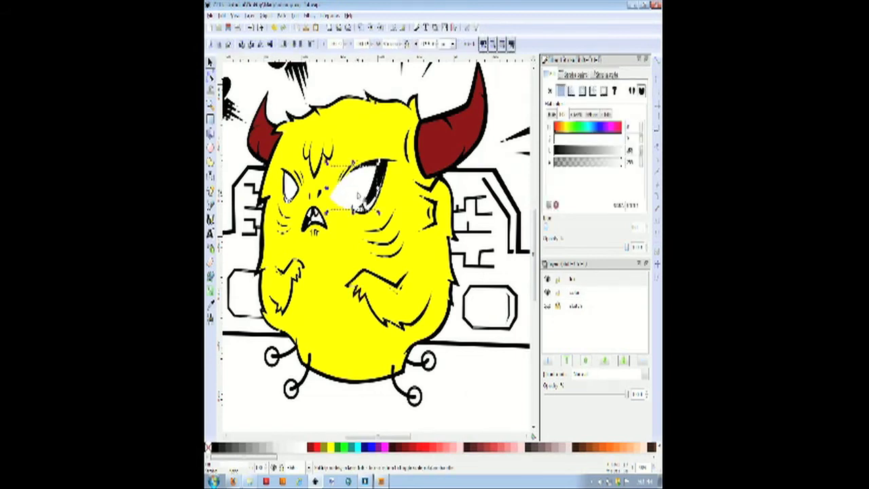
pyautogui.hotkey('ctrl', 'z')
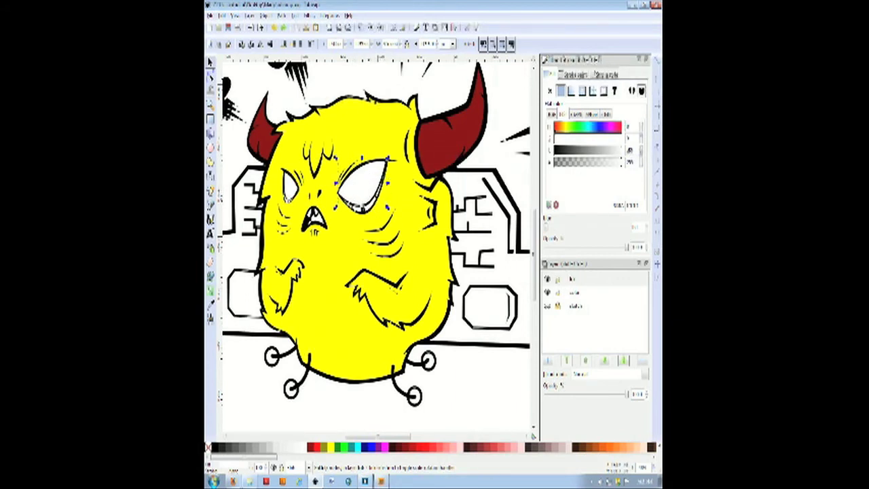
# - Union the three short black bars across the large eye's lower lid into one shape
pyautogui.scroll(4, 375, 199)
pyautogui.scroll(6, 355, 216)
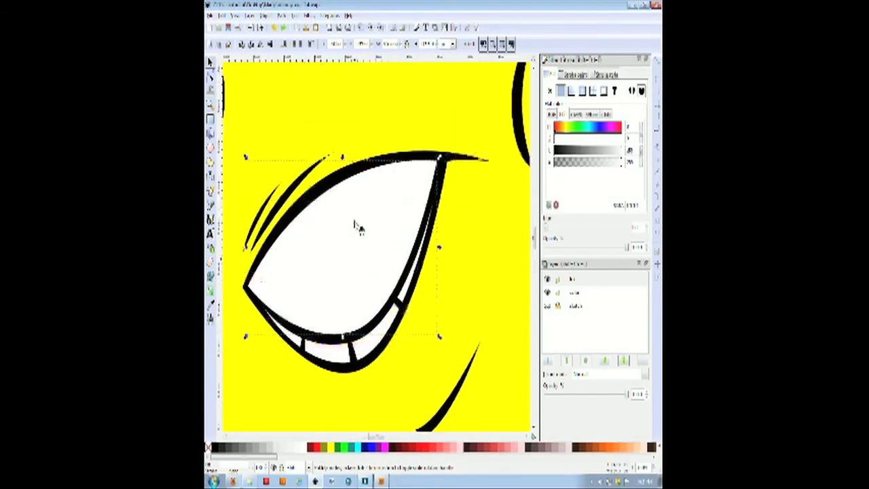
pyautogui.click(304, 346)
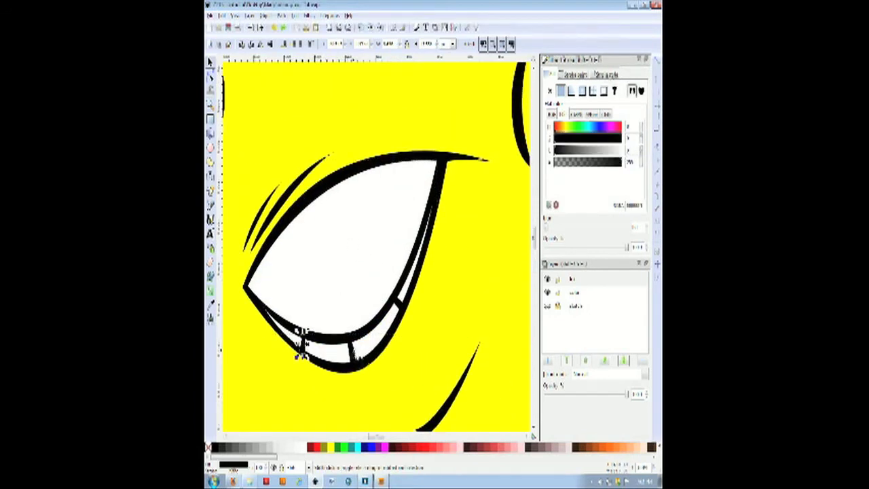
pyautogui.keyDown('shift'); pyautogui.click(352, 353); pyautogui.keyUp('shift')
pyautogui.keyDown('shift'); pyautogui.click(400, 306); pyautogui.keyUp('shift')
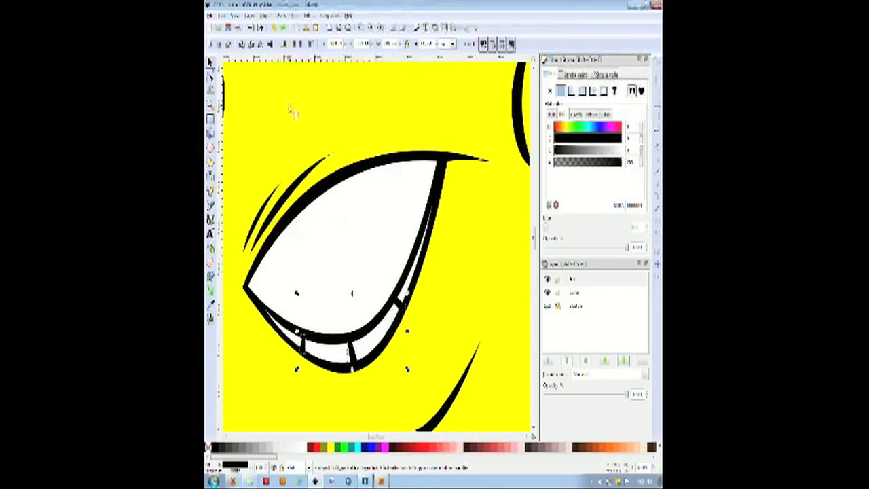
pyautogui.click(281, 16)
pyautogui.click(293, 65)
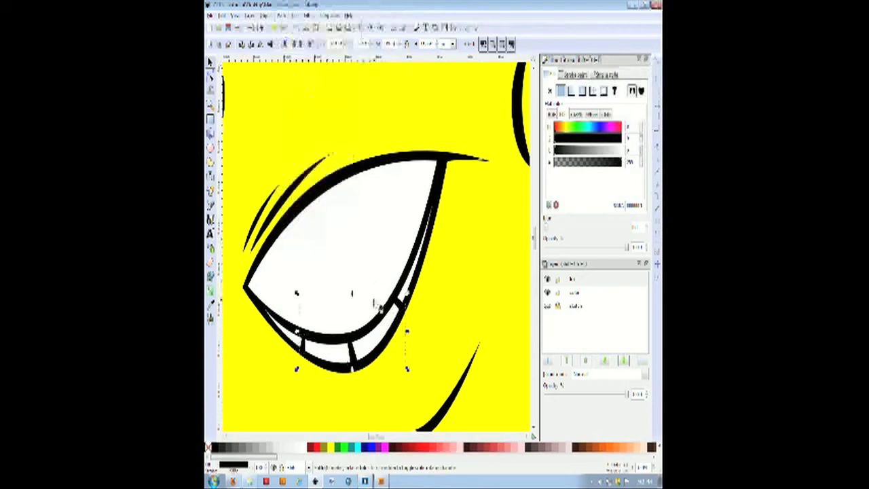
# - Subtract the merged bars from the white lower-lid shape with Difference, and union the result with the large eye's white shape
pyautogui.click(284, 16)
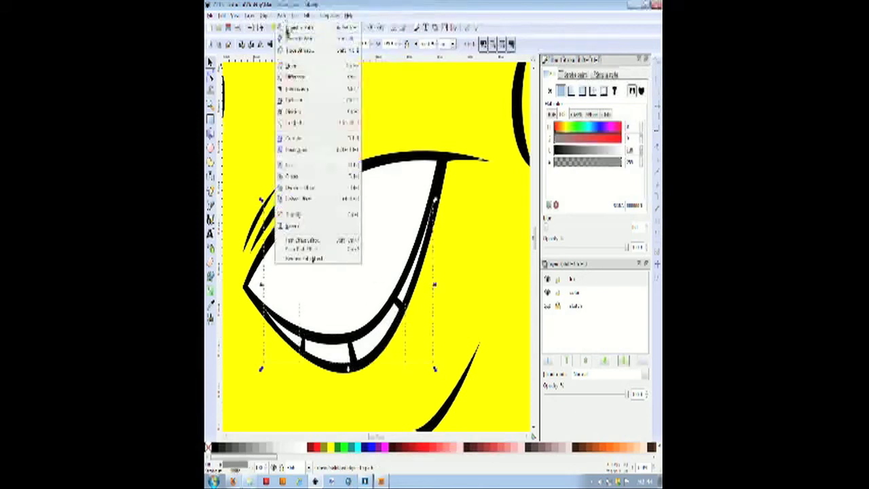
pyautogui.click(296, 78)
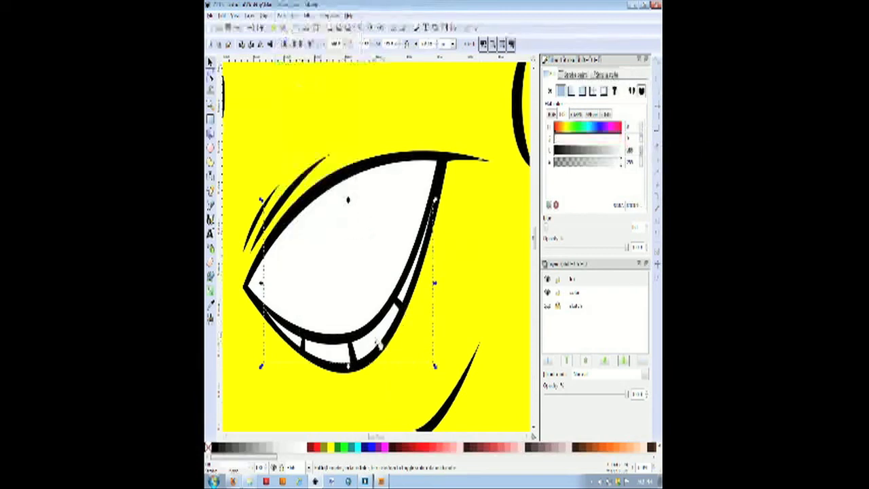
pyautogui.click(343, 216)
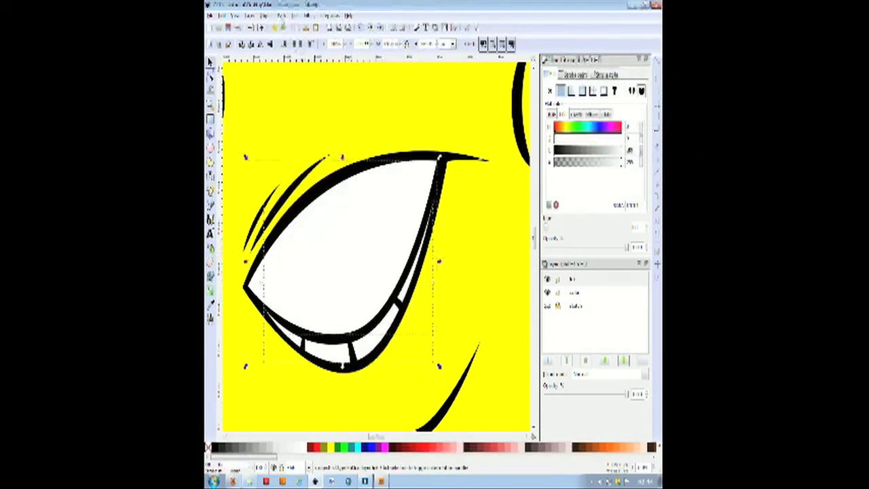
pyautogui.click(282, 16)
pyautogui.click(296, 67)
# - Subtract the combined white shape from the large eye's black outline with Difference
pyautogui.keyDown('shift'); pyautogui.click(451, 159); pyautogui.keyUp('shift')
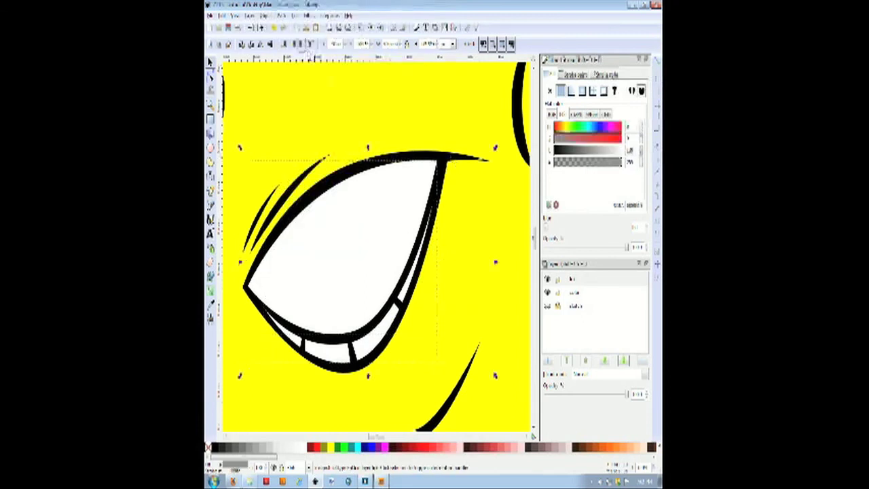
pyautogui.click(281, 14)
pyautogui.click(296, 86)
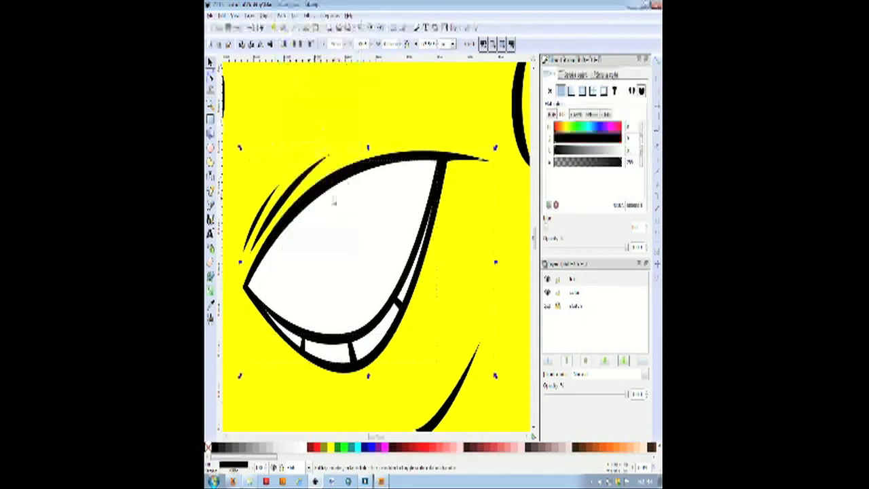
# - Test the cut-out large eye outline by moving it and coloring it dark red, and undo the test changes
pyautogui.moveTo(334, 201); pyautogui.dragTo(305, 180)
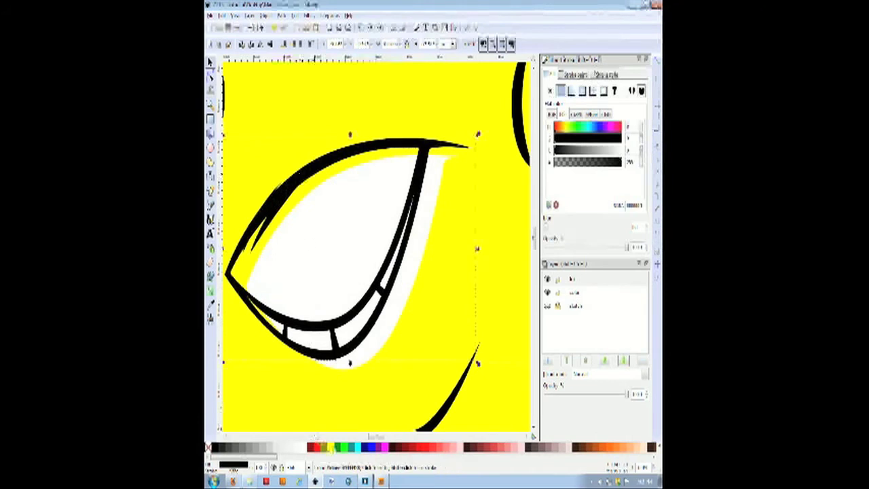
pyautogui.click(317, 447)
pyautogui.click(310, 447)
pyautogui.moveTo(283, 198); pyautogui.dragTo(329, 226)
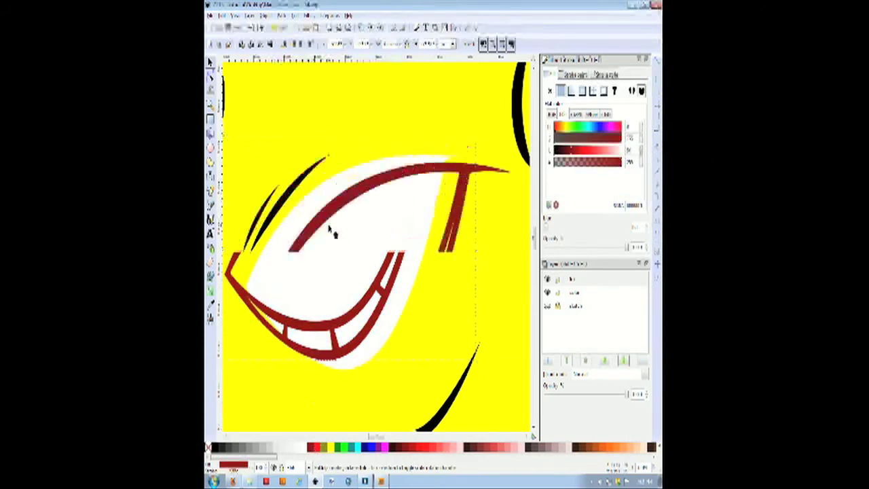
pyautogui.hotkey('ctrl', 'z')
pyautogui.hotkey('ctrl', 'z')
pyautogui.hotkey('ctrl', 'z')
pyautogui.hotkey('ctrl', 'z')
pyautogui.hotkey('ctrl', 'z')
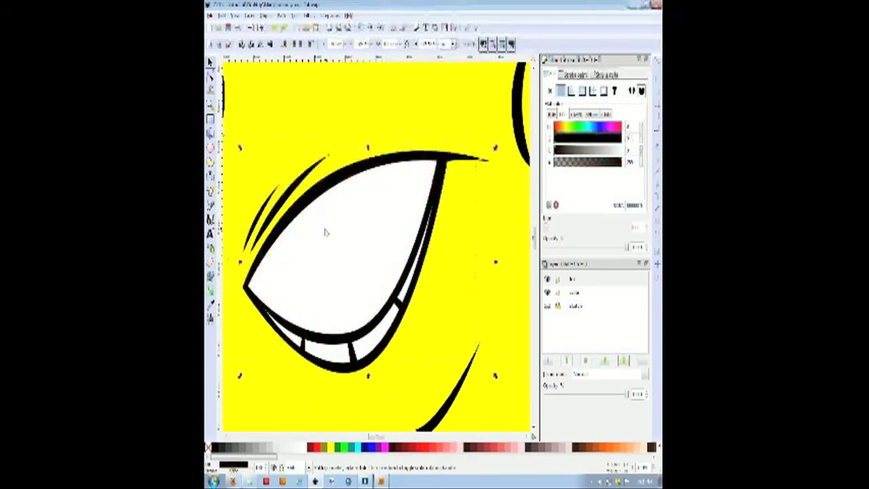
# - Cut the white shapes out of the small eye's black outline while keeping its lower-lid bars, and undo a test move
pyautogui.scroll(-3, 350, 263)
pyautogui.scroll(4, 256, 265)
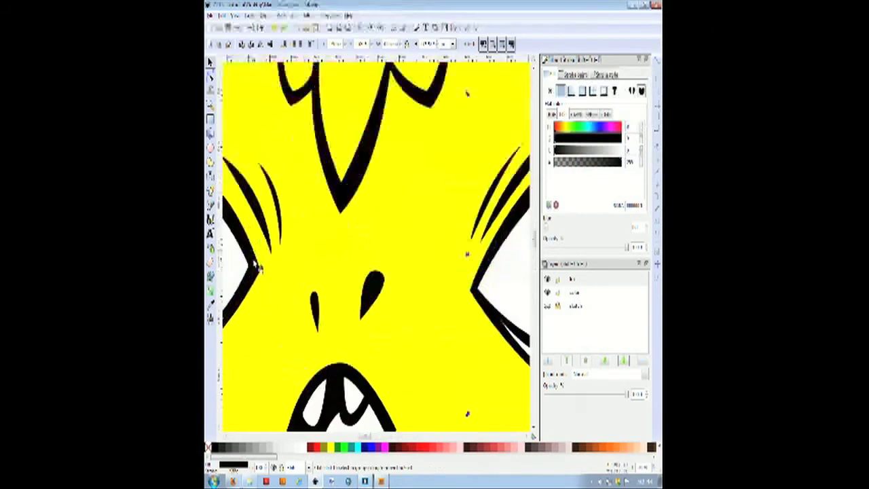
pyautogui.scroll(-4, 277, 297)
pyautogui.scroll(4, 247, 297)
pyautogui.click(262, 309)
pyautogui.keyDown('shift'); pyautogui.click(274, 338); pyautogui.keyUp('shift')
pyautogui.click(279, 16)
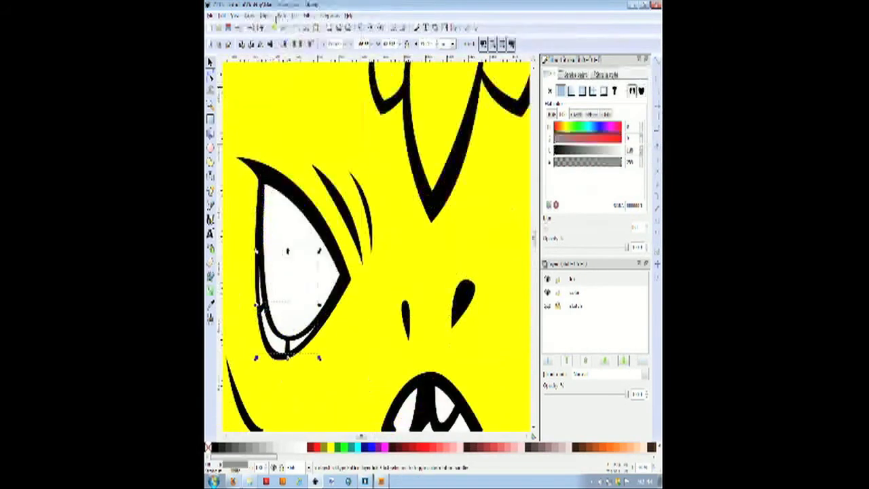
pyautogui.keyDown('shift'); pyautogui.click(292, 224); pyautogui.keyUp('shift')
pyautogui.moveTo(293, 184); pyautogui.dragTo(319, 182)
pyautogui.hotkey('ctrl', 'z')
pyautogui.scroll(-7, 377, 251)
# - Lock the ink layer, make the color layer active, and bucket-fill the large eye in dark red
pyautogui.click(558, 278)
pyautogui.click(575, 292)
pyautogui.press('F3')
pyautogui.moveTo(347, 226); pyautogui.dragTo(435, 284)
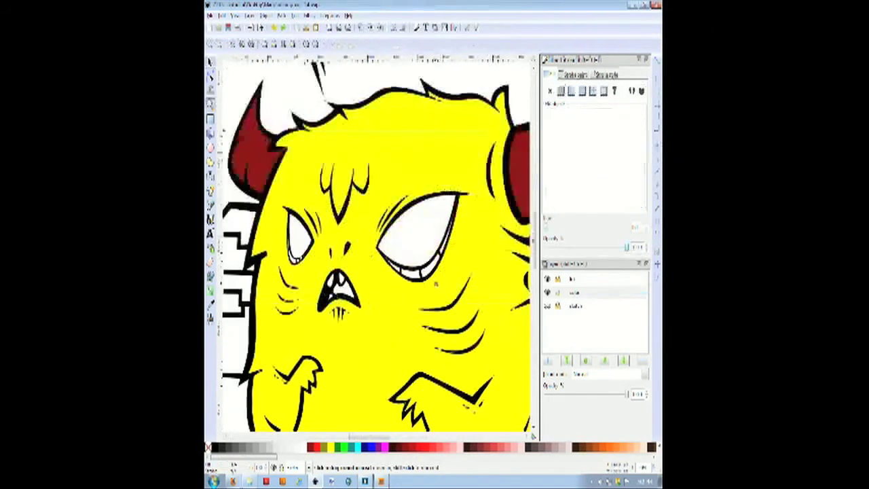
pyautogui.scroll(2, 452, 250)
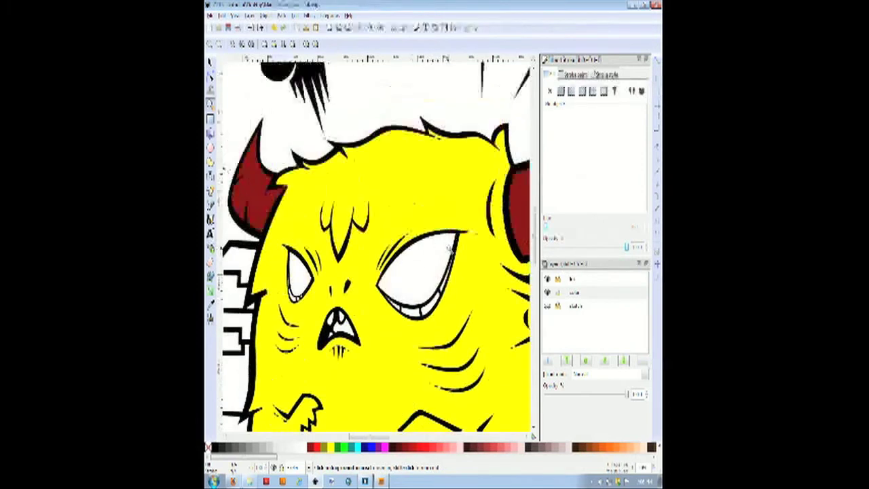
pyautogui.scroll(2, 456, 277)
pyautogui.click(210, 275)
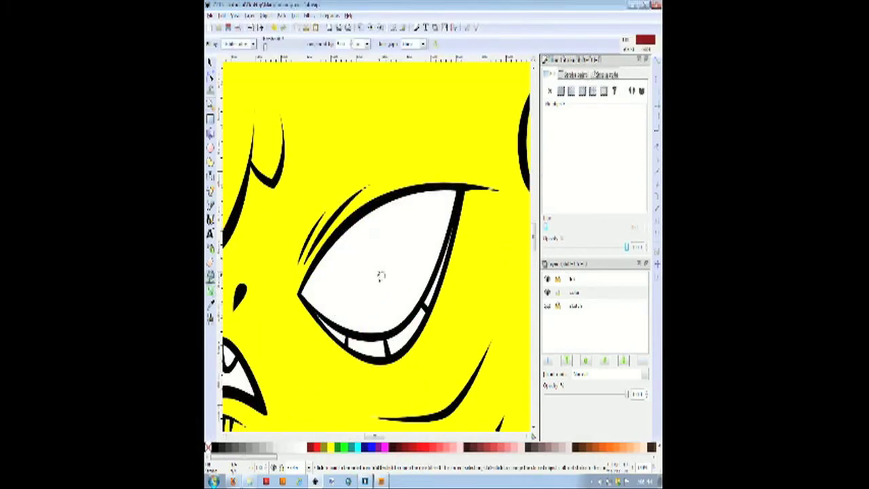
pyautogui.click(376, 261)
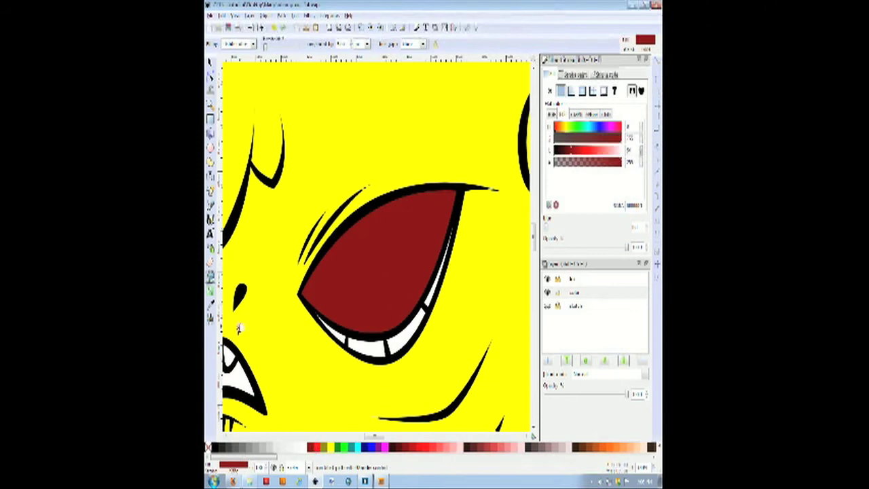
# - Draw a closed Pen shape beneath the large eye's lower lid, fill it bright red, and adjust its nodes
pyautogui.press('b')
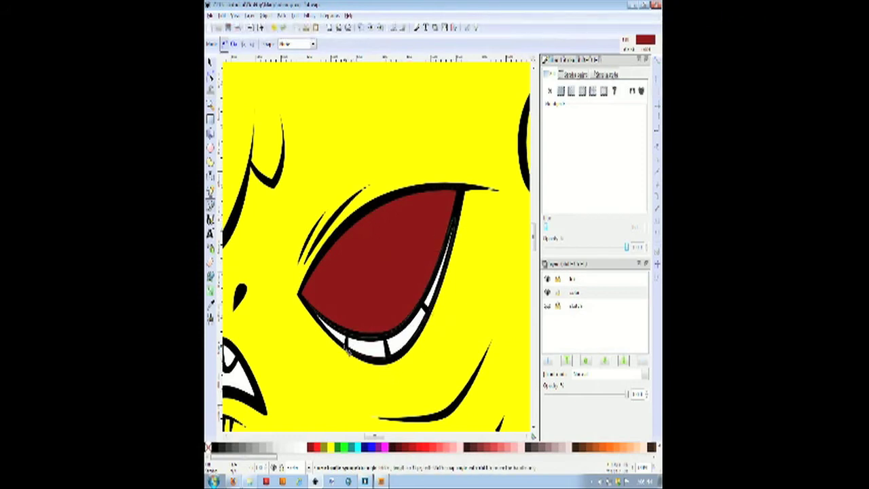
pyautogui.click(309, 309)
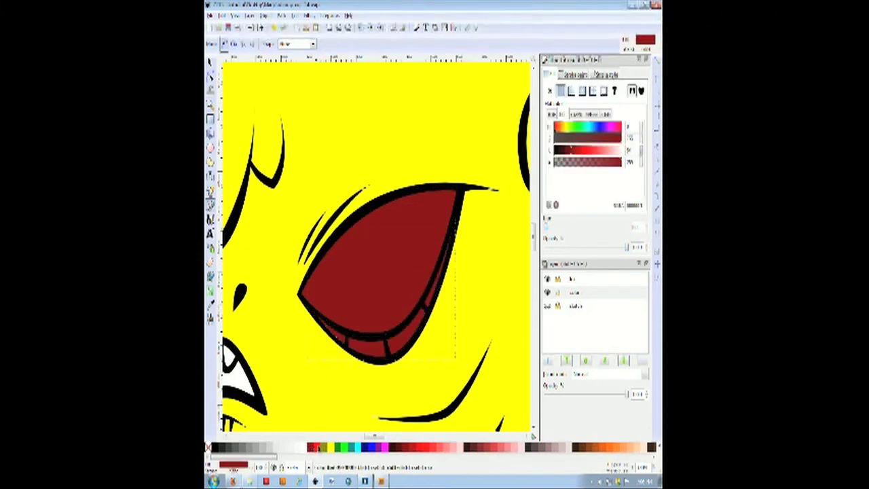
pyautogui.click(317, 449)
pyautogui.click(210, 77)
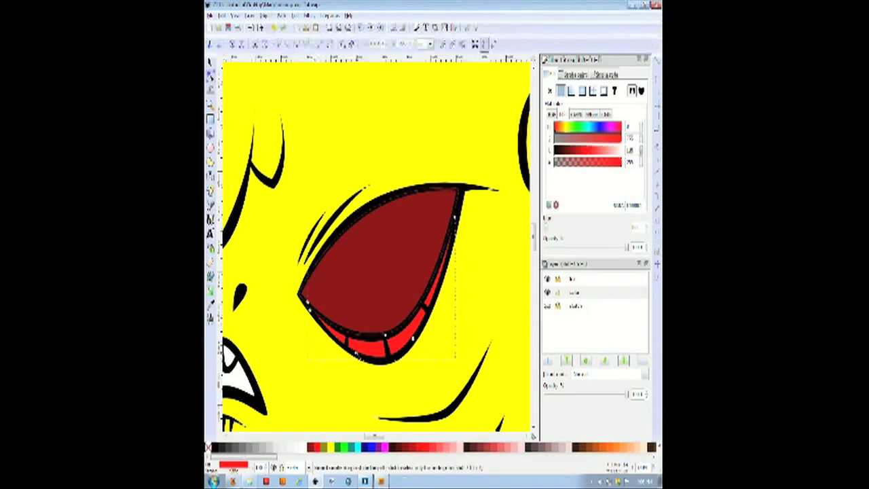
pyautogui.moveTo(355, 351); pyautogui.dragTo(356, 355)
# - Color the small eye dark red and draw a matching bright red shape beneath its lower lid
pyautogui.moveTo(377, 437); pyautogui.dragTo(365, 438)
pyautogui.click(211, 205)
pyautogui.click(303, 234)
pyautogui.moveTo(304, 325); pyautogui.dragTo(305, 328)
pyautogui.click(304, 234)
pyautogui.click(210, 306)
pyautogui.scroll(-5, 501, 302)
# - Bucket-fill the machine and its inner panel on the monster's small-horn side in dark gray
pyautogui.click(211, 277)
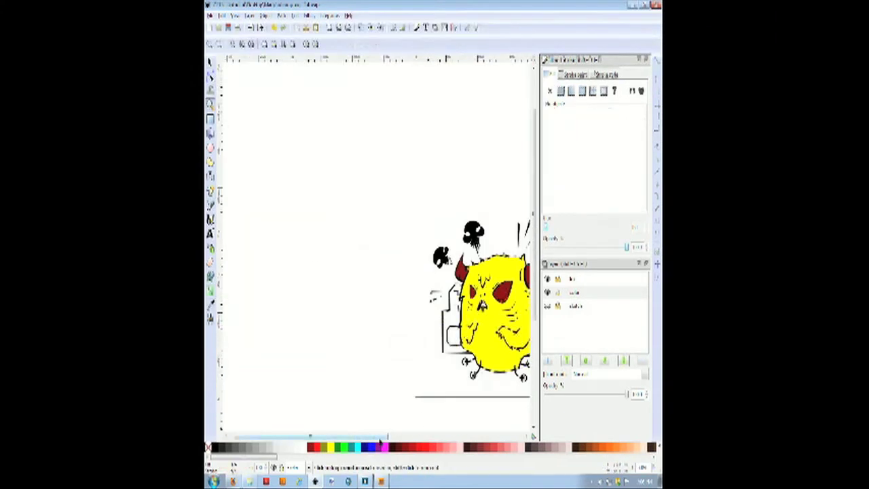
pyautogui.click(362, 252)
pyautogui.click(256, 447)
pyautogui.click(376, 336)
pyautogui.click(236, 447)
pyautogui.press('h')
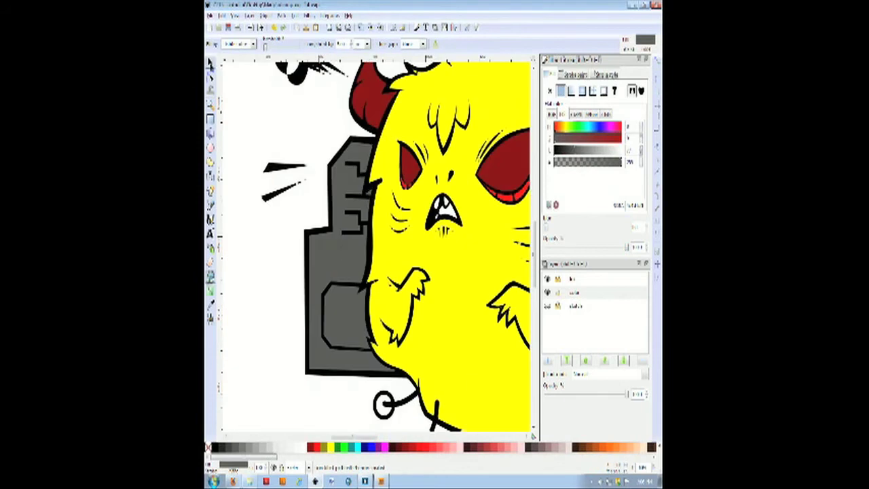
# - Draw a closed dark gray Pen shape over the white gap between the small-horn-side machine and the monster's fur
pyautogui.click(210, 63)
pyautogui.click(272, 123)
pyautogui.scroll(4, 374, 208)
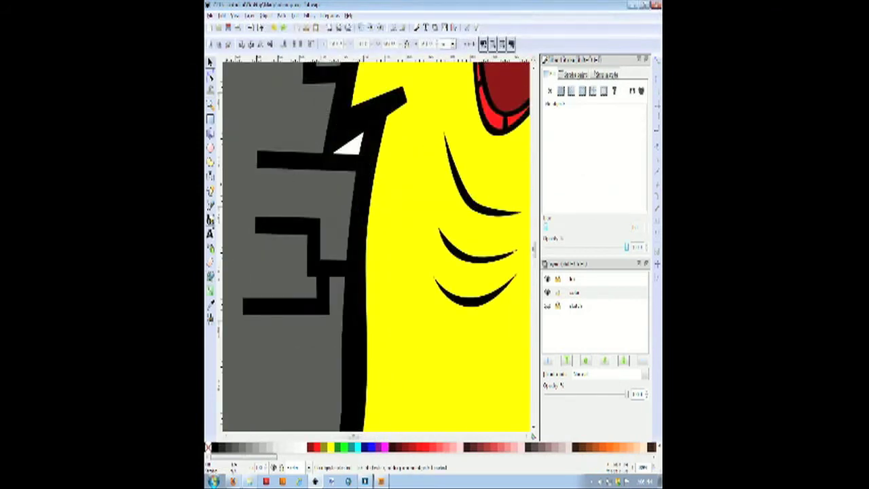
pyautogui.click(210, 205)
pyautogui.click(323, 162)
pyautogui.click(369, 118)
pyautogui.doubleClick(365, 161)
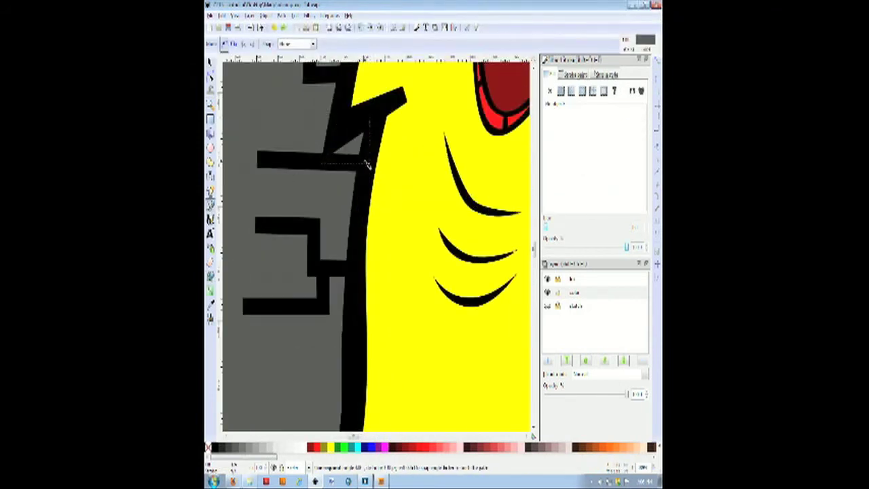
pyautogui.doubleClick(366, 164)
# - Union the dark gray patch with the machine's fill on the small-horn side
pyautogui.press('s')
pyautogui.click(282, 16)
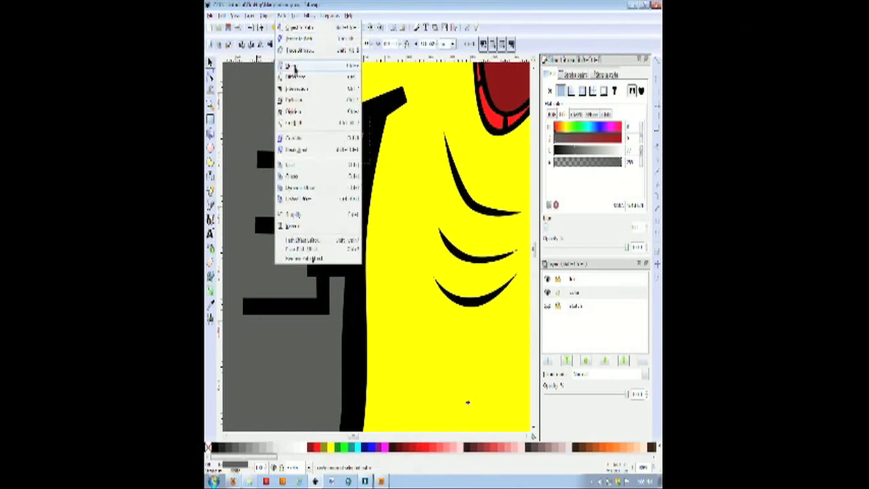
pyautogui.click(291, 68)
pyautogui.scroll(-6, 370, 304)
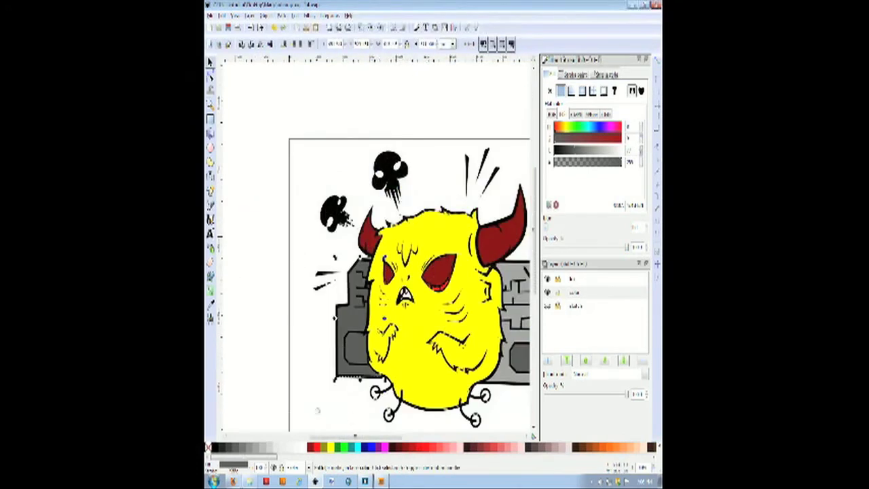
# - Recolor the selected small-horn-side machine by sampling the lighter gray of the machine behind the large horn
pyautogui.click(210, 305)
pyautogui.click(514, 328)
pyautogui.press('5')
# - Bucket-fill the monster's four round feet in pink and its mouth in a muted pink
pyautogui.click(211, 277)
pyautogui.scroll(2, 411, 394)
pyautogui.click(407, 391)
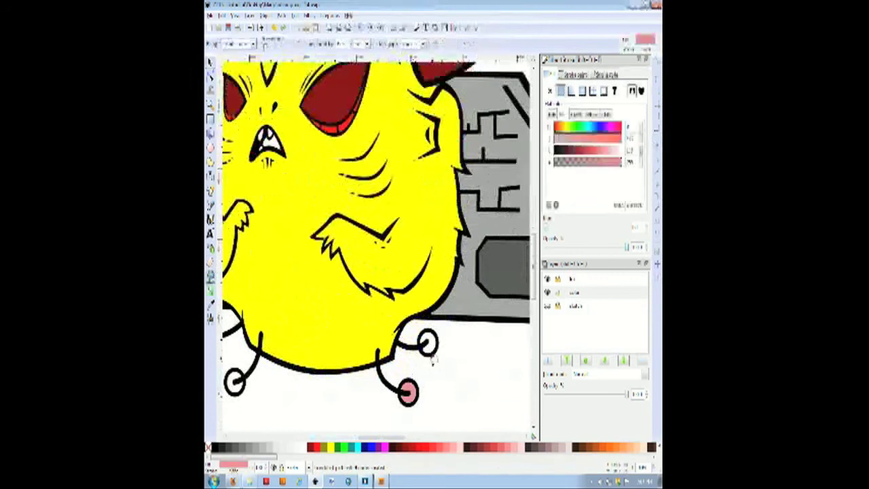
pyautogui.click(235, 382)
pyautogui.click(353, 374)
pyautogui.scroll(3, 416, 191)
pyautogui.scroll(-7, 341, 370)
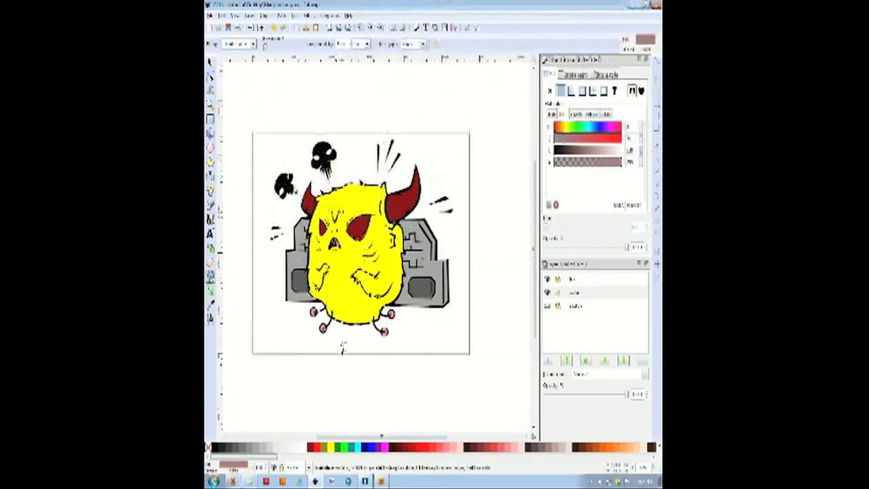
# - Add a layer named "background" directly above the sketch layer
pyautogui.scroll(1, 342, 348)
pyautogui.scroll(-1, 344, 347)
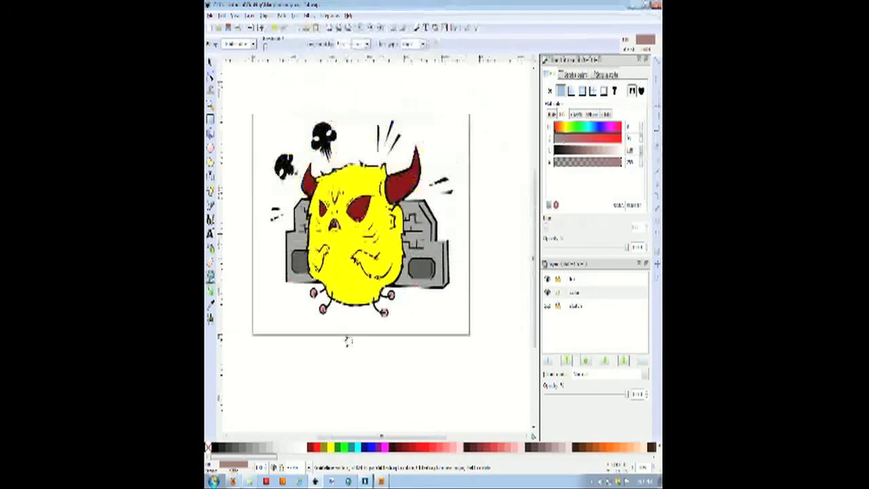
pyautogui.scroll(1, 344, 342)
pyautogui.press('r')
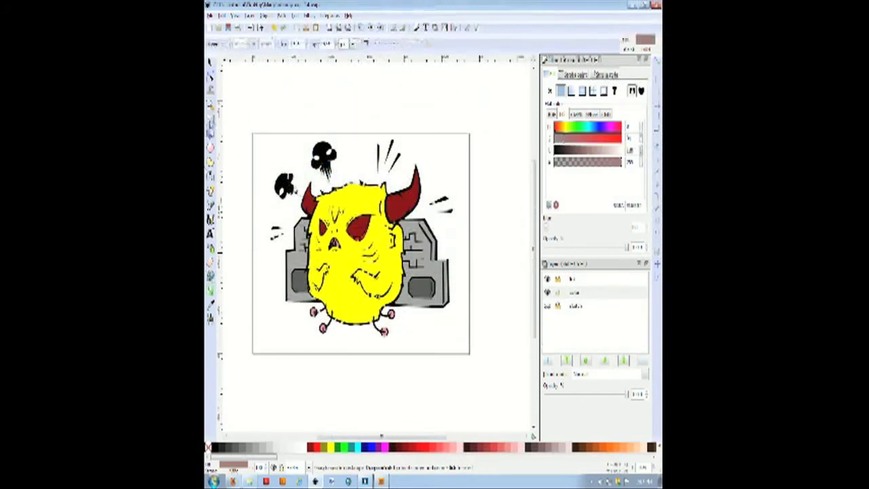
pyautogui.click(584, 306)
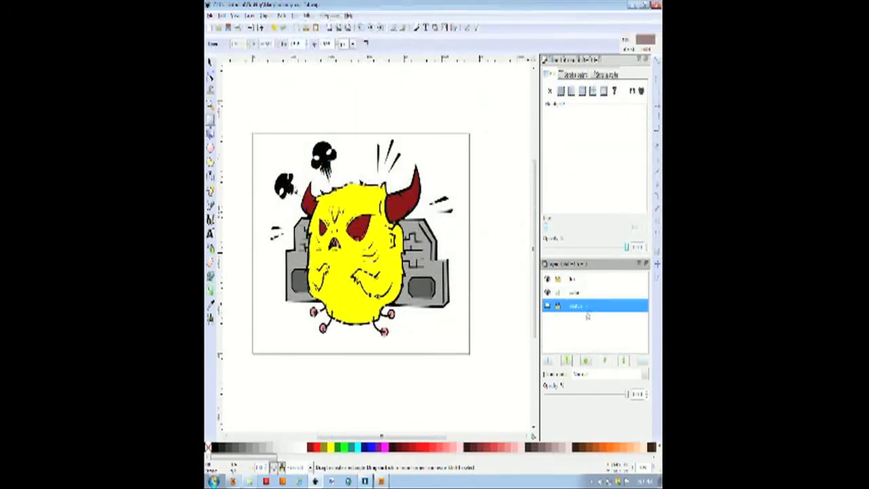
pyautogui.click(547, 360)
pyautogui.write('bac')
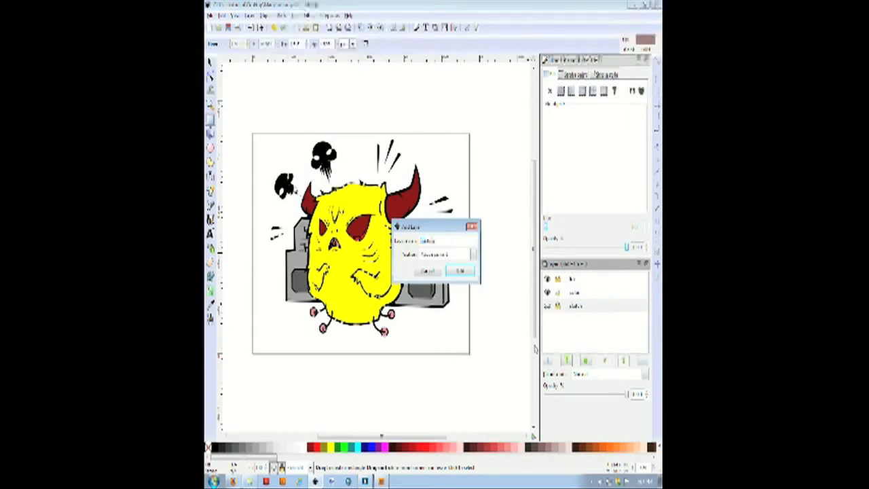
pyautogui.write('kground')
pyautogui.click(467, 274)
# - Draw a filled rectangle covering the page on the background layer and resize the page to that rectangle
pyautogui.moveTo(250, 130)
pyautogui.mouseDown()
pyautogui.moveTo(309, 178)
pyautogui.moveTo(472, 350)
pyautogui.mouseUp()
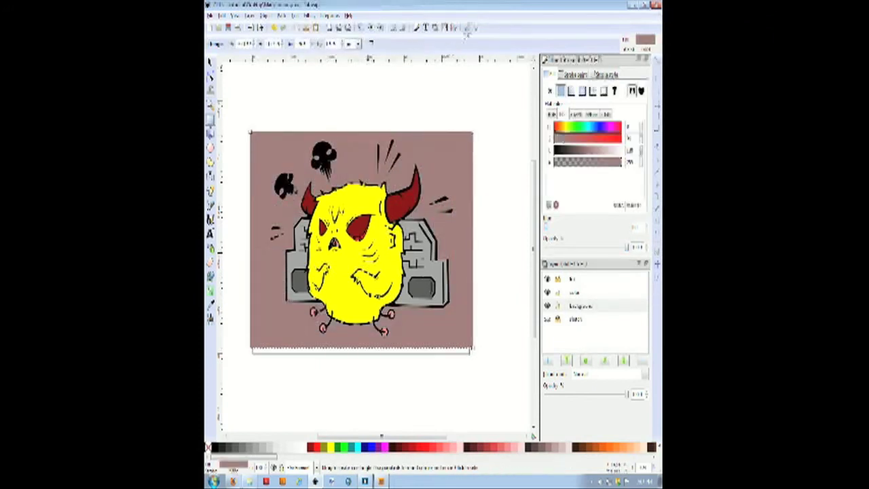
pyautogui.click(467, 28)
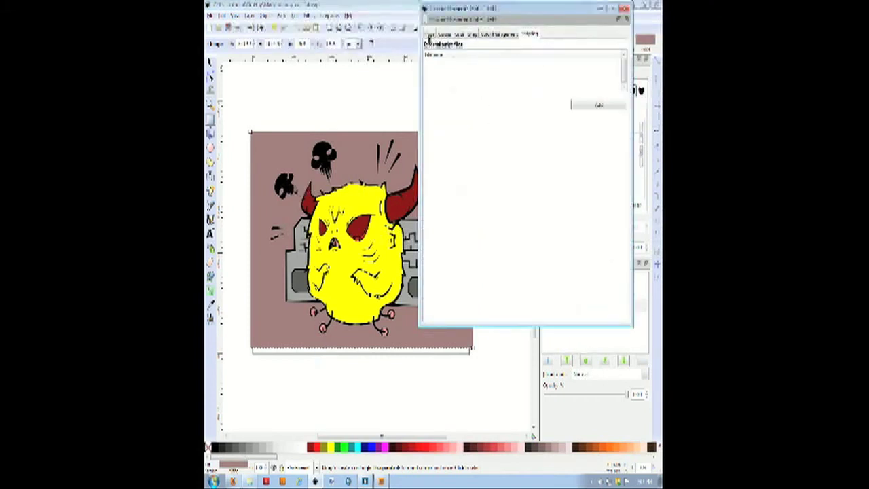
pyautogui.click(429, 35)
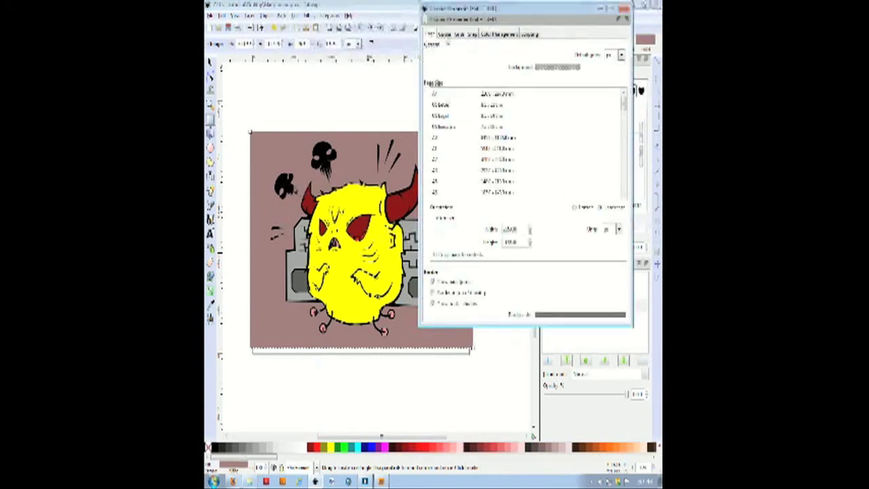
pyautogui.click(453, 255)
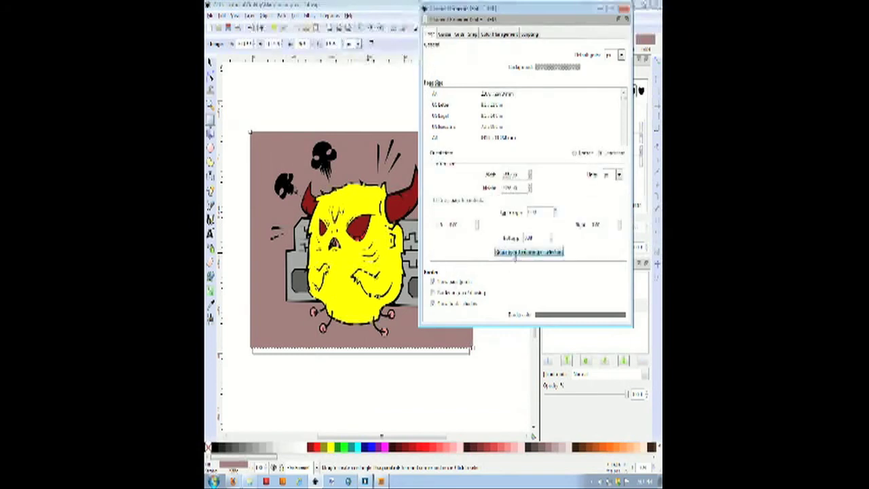
pyautogui.click(516, 255)
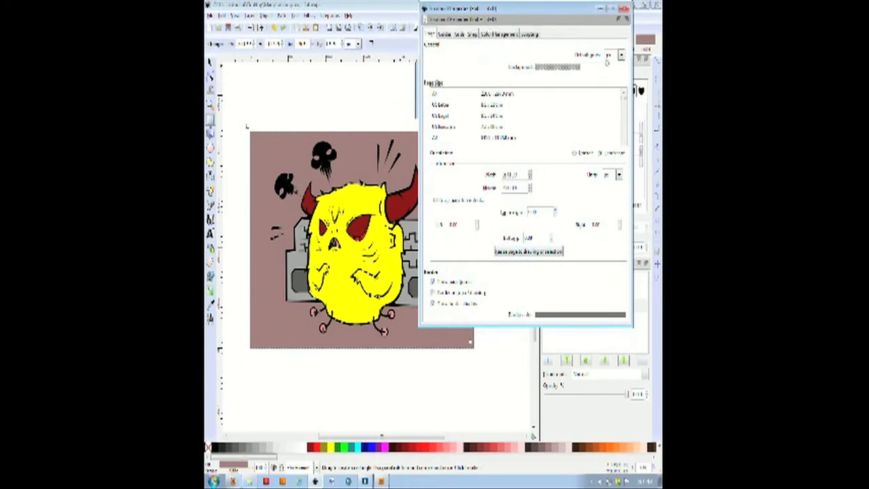
pyautogui.click(625, 9)
pyautogui.click(210, 62)
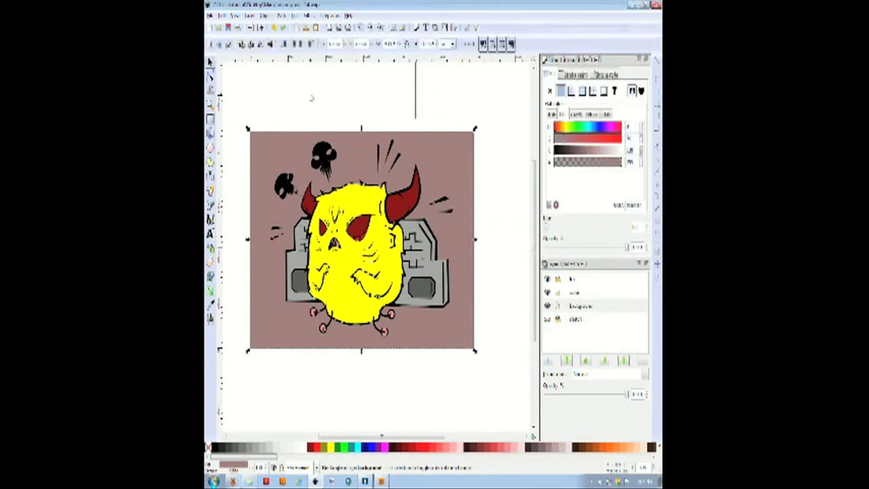
pyautogui.click(312, 97)
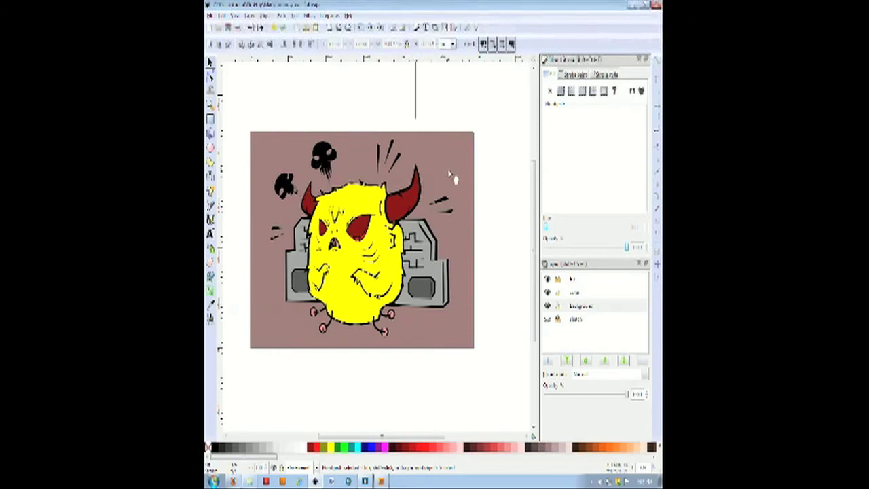
pyautogui.moveTo(459, 159); pyautogui.dragTo(489, 188)
pyautogui.hotkey('ctrl', 'z')
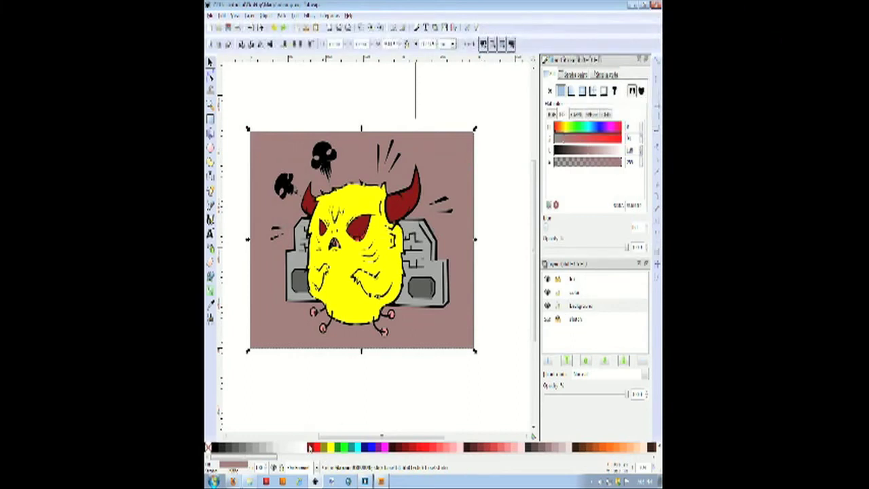
# - Recolor the background rectangle with a dark brownish gray swatch and fine-tune its lightness and hue
pyautogui.moveTo(340, 437); pyautogui.dragTo(340, 440)
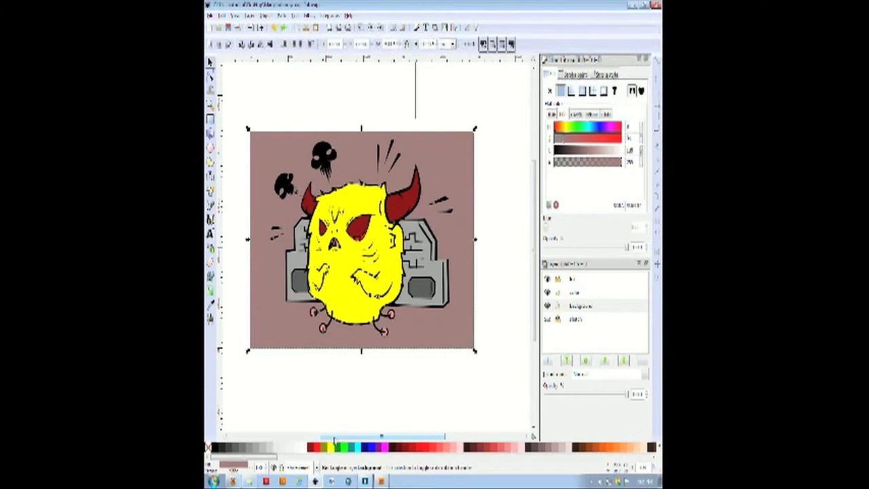
pyautogui.moveTo(270, 457); pyautogui.dragTo(327, 460)
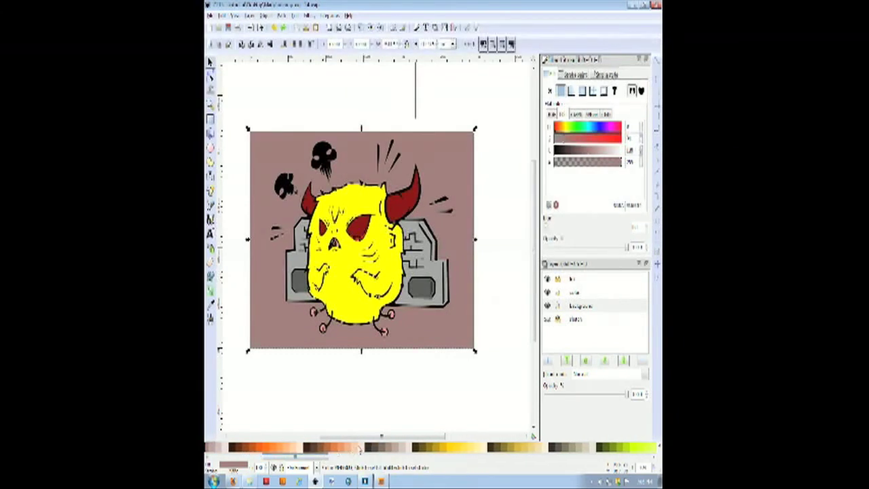
pyautogui.click(382, 449)
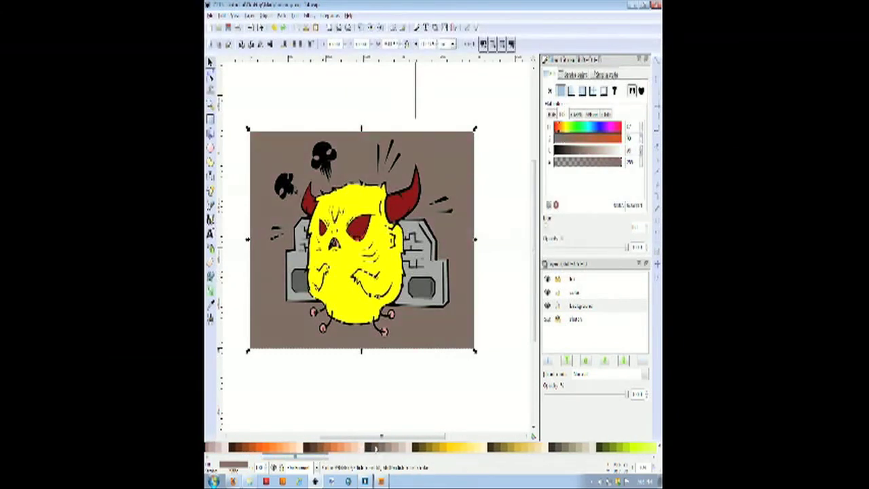
pyautogui.click(376, 449)
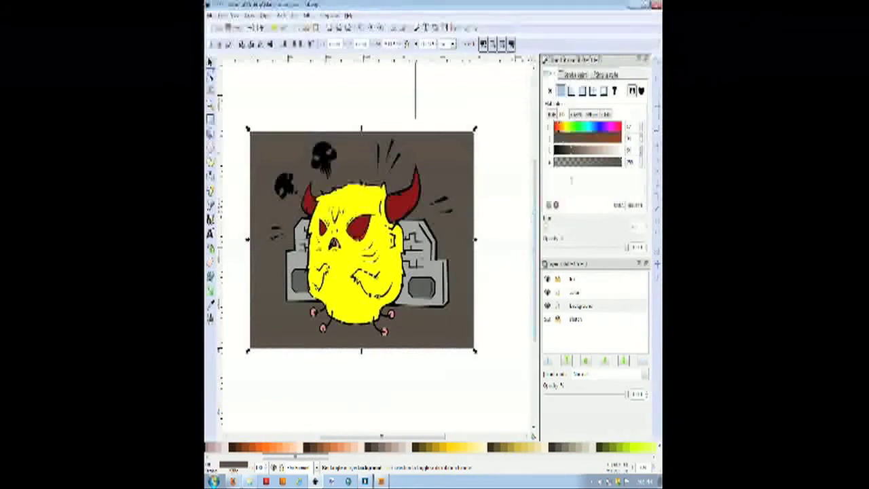
pyautogui.click(574, 151)
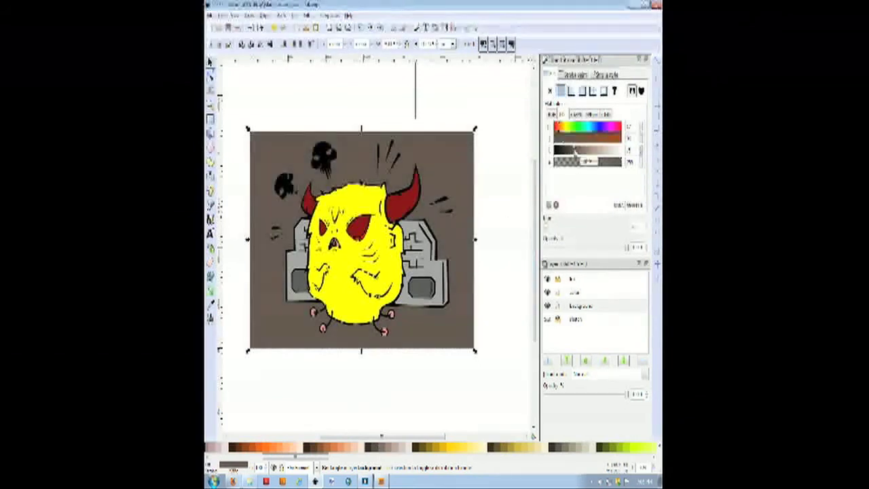
pyautogui.moveTo(570, 139); pyautogui.dragTo(565, 137)
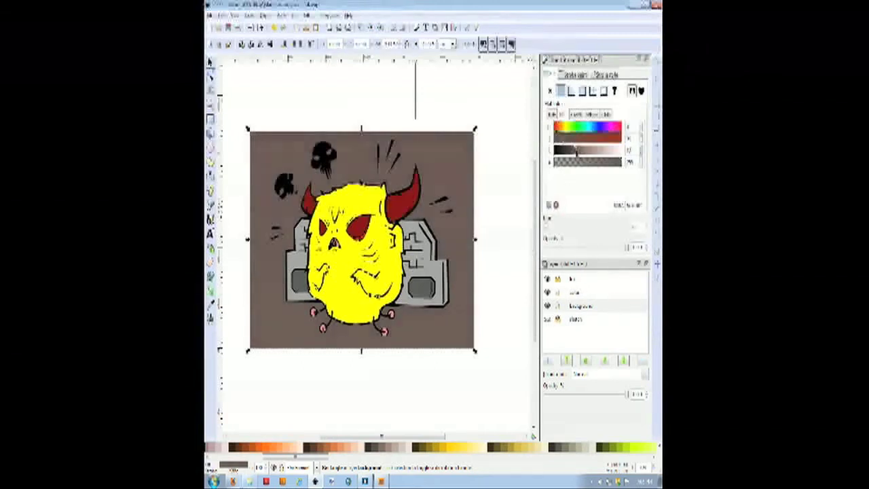
pyautogui.click(508, 238)
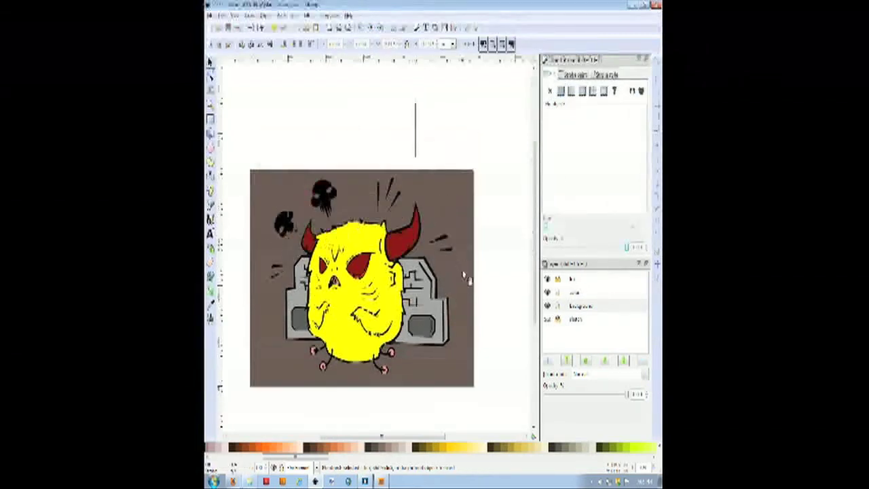
# - Lock the background layer and make the color layer active
pyautogui.scroll(2, 462, 277)
pyautogui.scroll(-2, 462, 280)
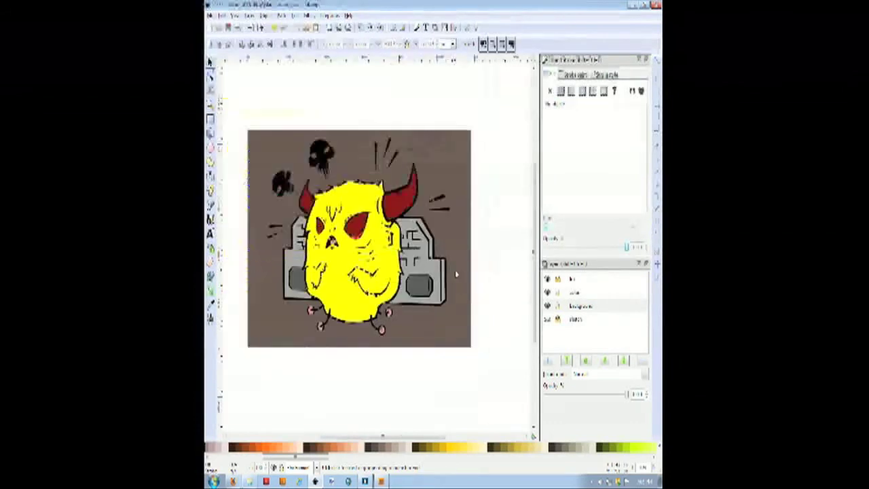
pyautogui.moveTo(407, 438); pyautogui.dragTo(401, 440)
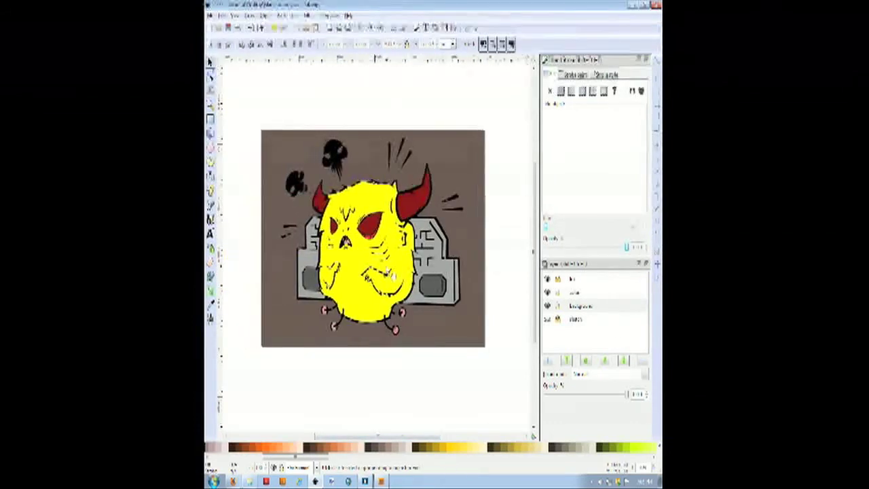
pyautogui.click(557, 309)
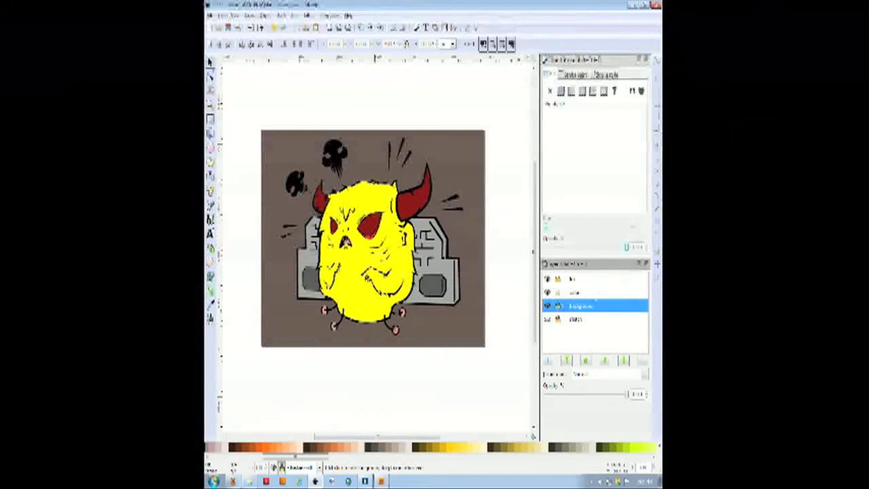
pyautogui.click(577, 292)
# - Change the yellow body's fill to orange by lowering its hue
pyautogui.scroll(2, 373, 258)
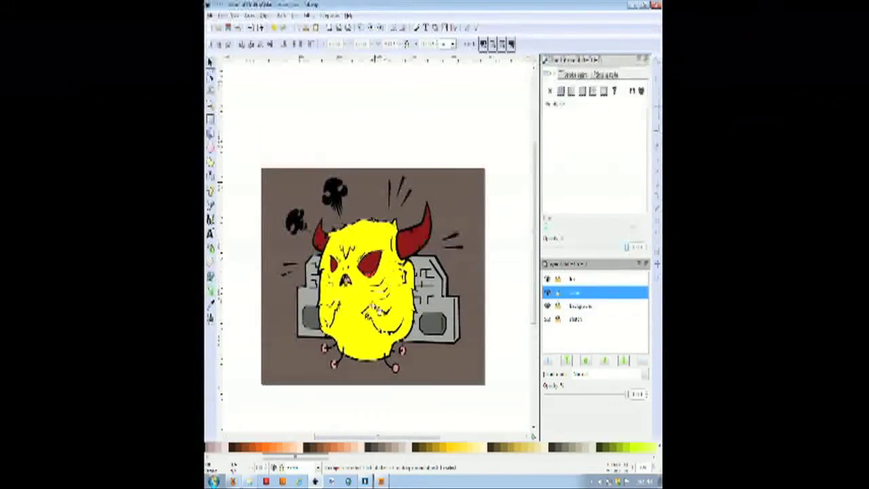
pyautogui.scroll(2, 368, 304)
pyautogui.scroll(-2, 371, 291)
pyautogui.click(338, 267)
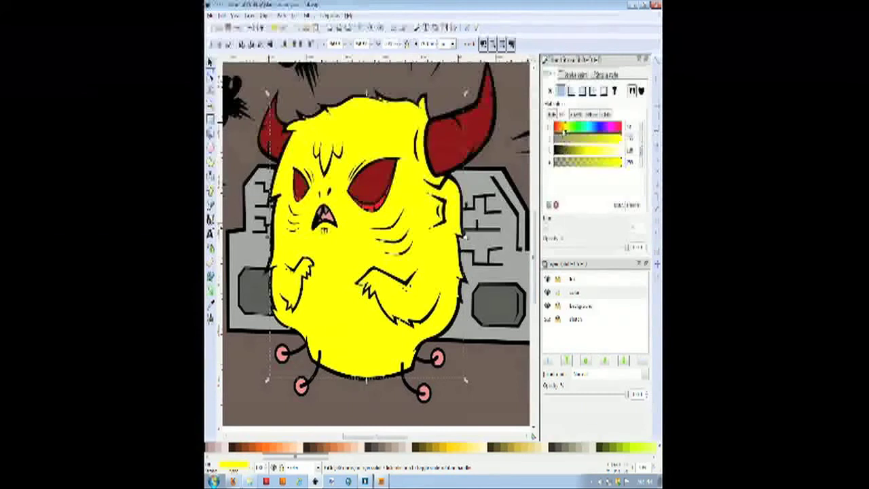
pyautogui.click(563, 129)
pyautogui.moveTo(562, 131); pyautogui.dragTo(559, 131)
pyautogui.scroll(-4, 439, 218)
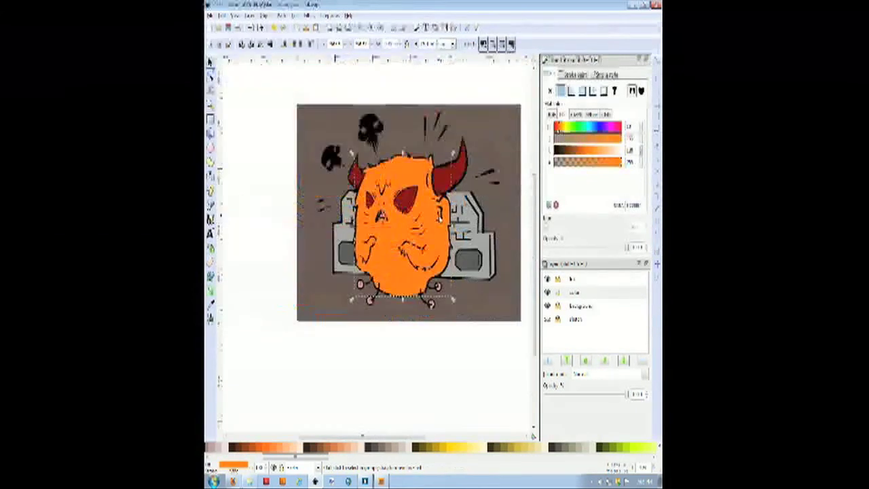
# - Recolor the monster's dark red eyes to a pale cream yellow by raising their lightness and shifting their hue
pyautogui.scroll(2, 456, 212)
pyautogui.scroll(2, 448, 217)
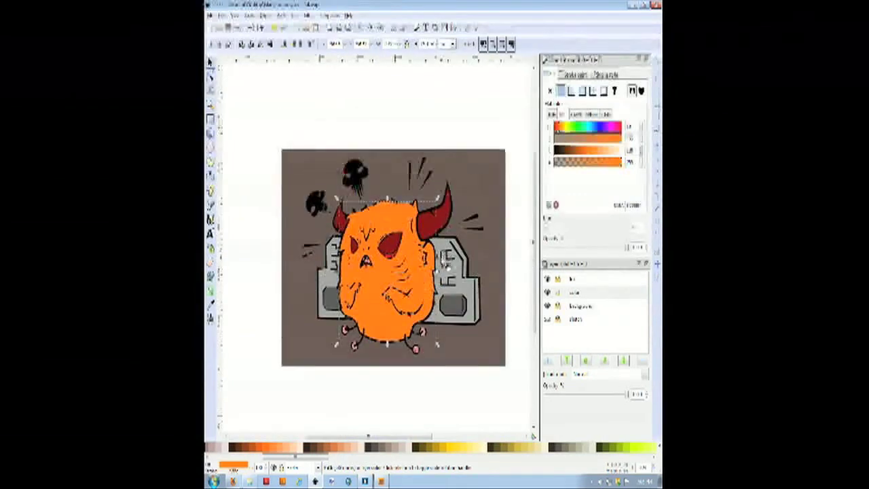
pyautogui.scroll(2, 445, 262)
pyautogui.scroll(-2, 434, 319)
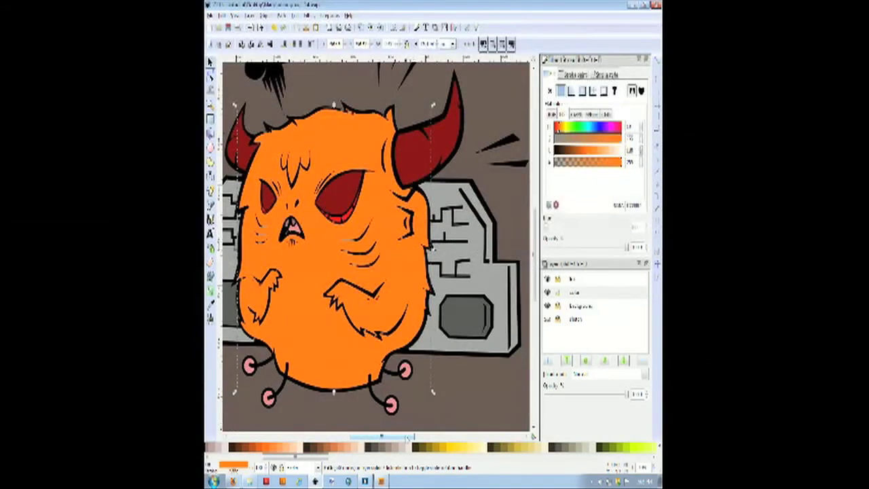
pyautogui.moveTo(407, 438); pyautogui.dragTo(401, 439)
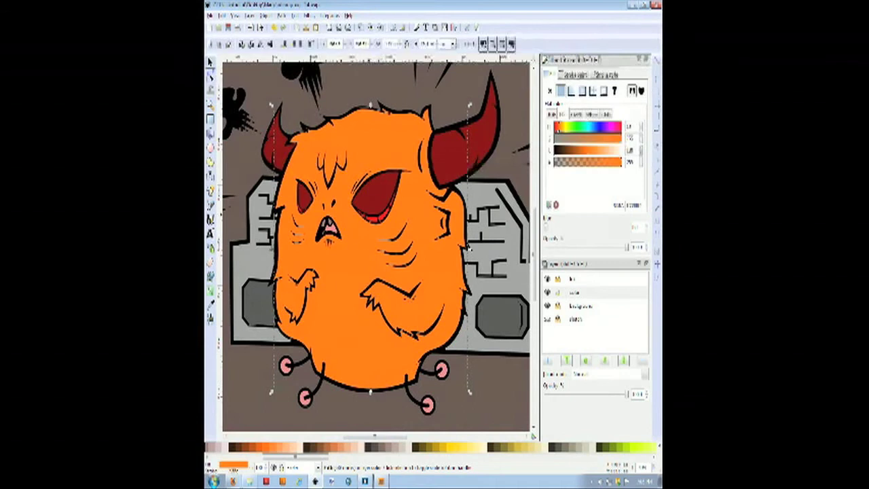
pyautogui.click(375, 199)
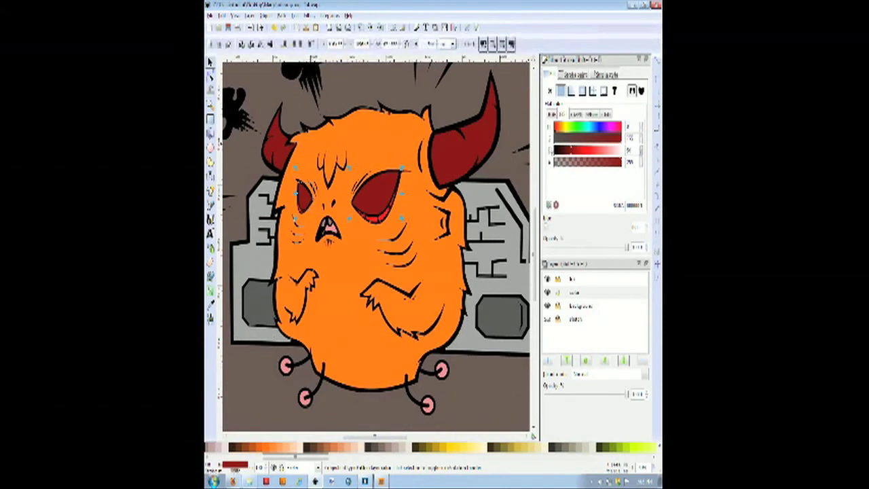
pyautogui.click(616, 150)
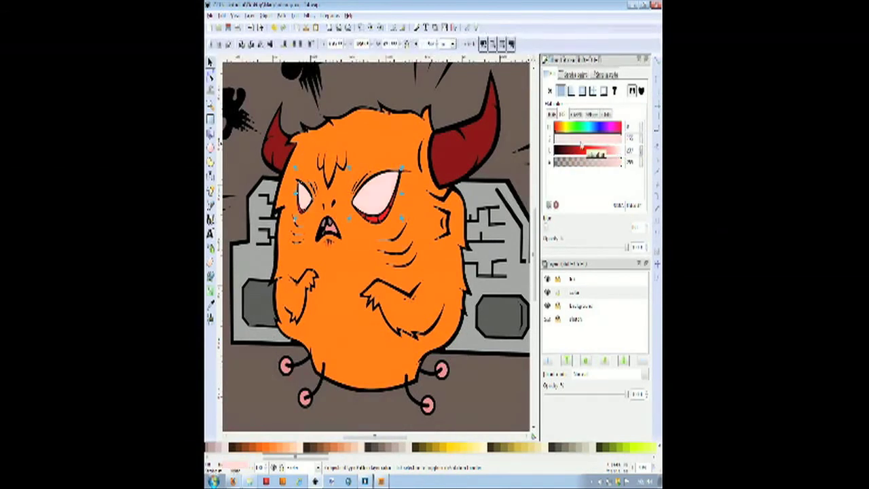
pyautogui.click(566, 129)
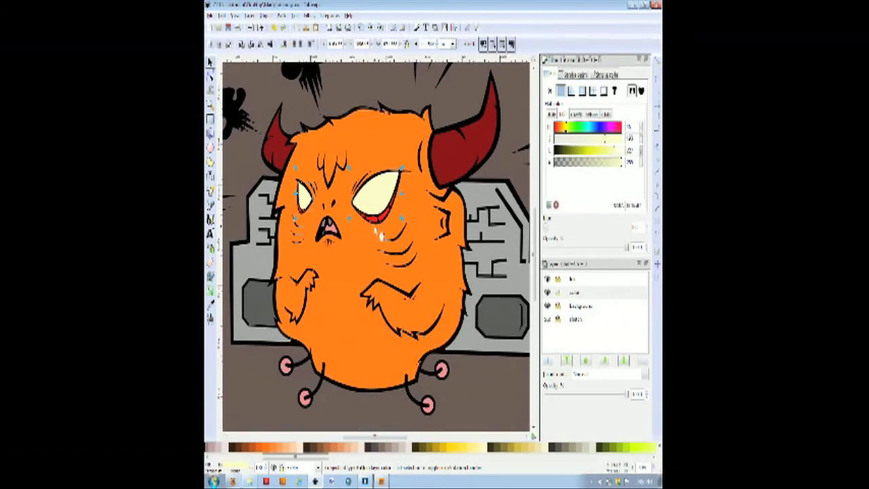
# - Recolor both horns with the cream color sampled from the eyes, and reduce their saturation slightly
pyautogui.click(454, 158)
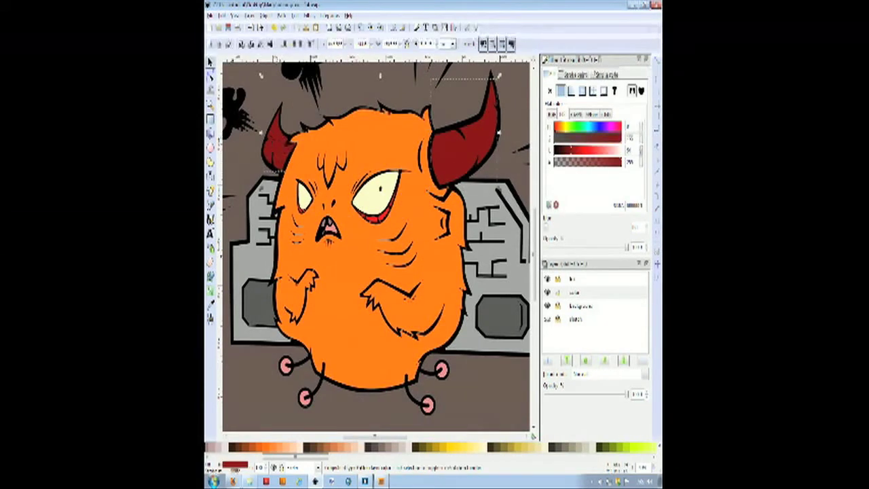
pyautogui.click(211, 305)
pyautogui.click(375, 195)
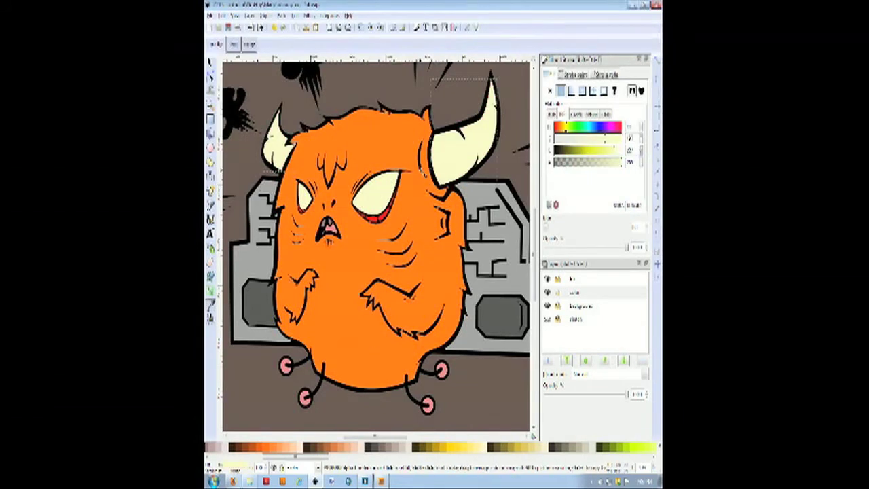
pyautogui.press('s')
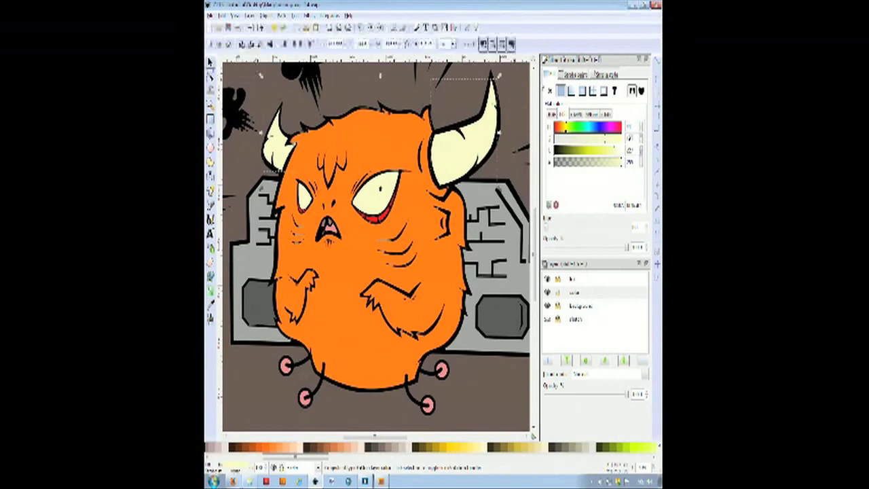
pyautogui.moveTo(600, 141); pyautogui.dragTo(581, 142)
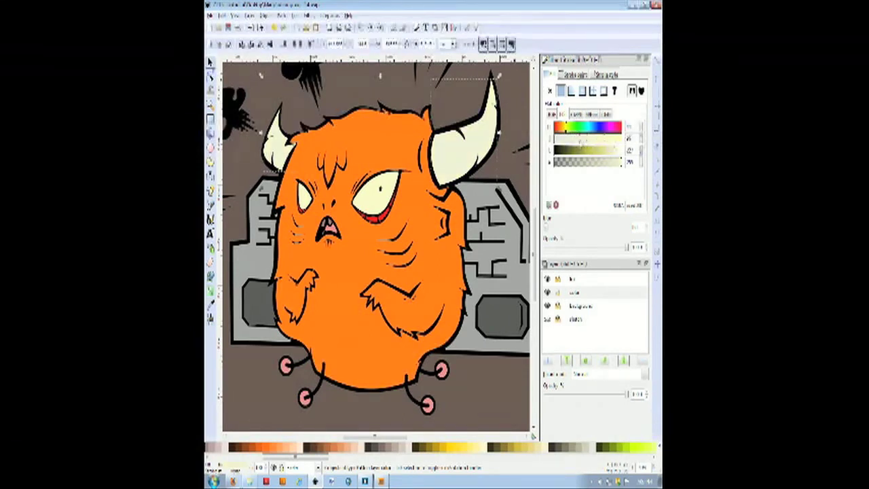
# - Select the red crescent areas beneath the monster's eyes
pyautogui.scroll(-2, 409, 209)
pyautogui.click(375, 181)
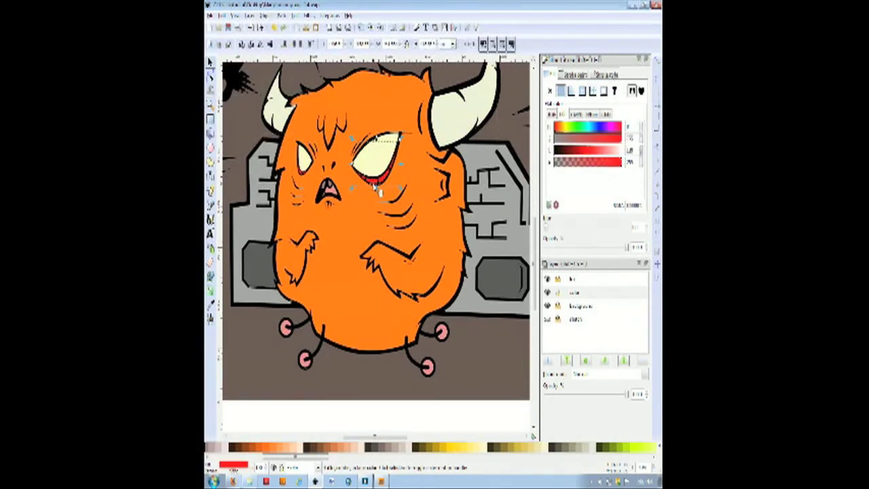
pyautogui.keyDown('shift'); pyautogui.click(304, 174); pyautogui.keyUp('shift')
pyautogui.click(308, 182)
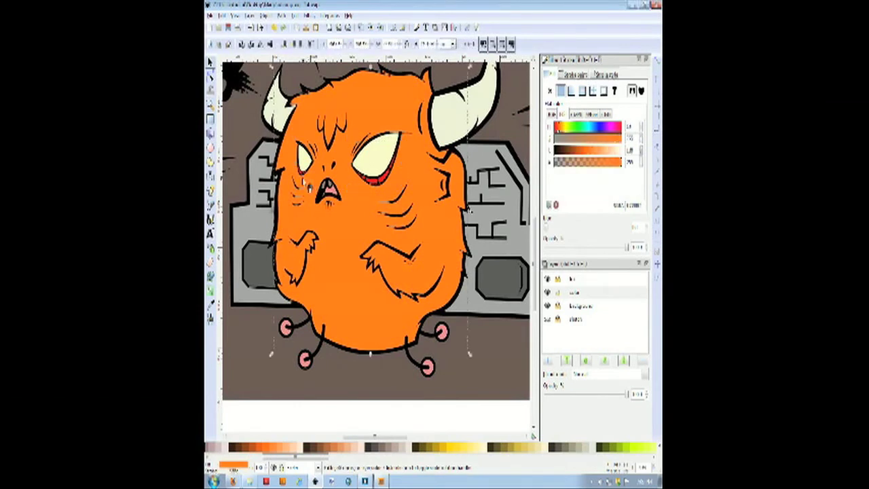
pyautogui.click(304, 171)
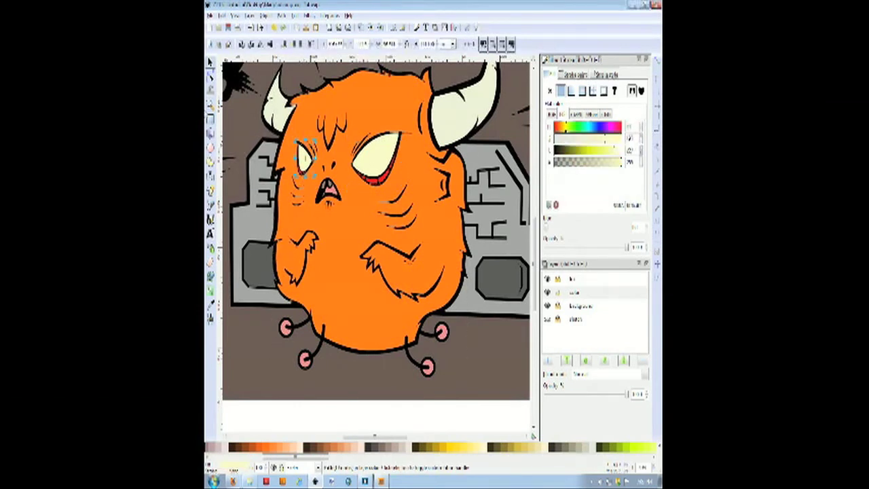
pyautogui.press('z')
pyautogui.moveTo(274, 113); pyautogui.dragTo(436, 206)
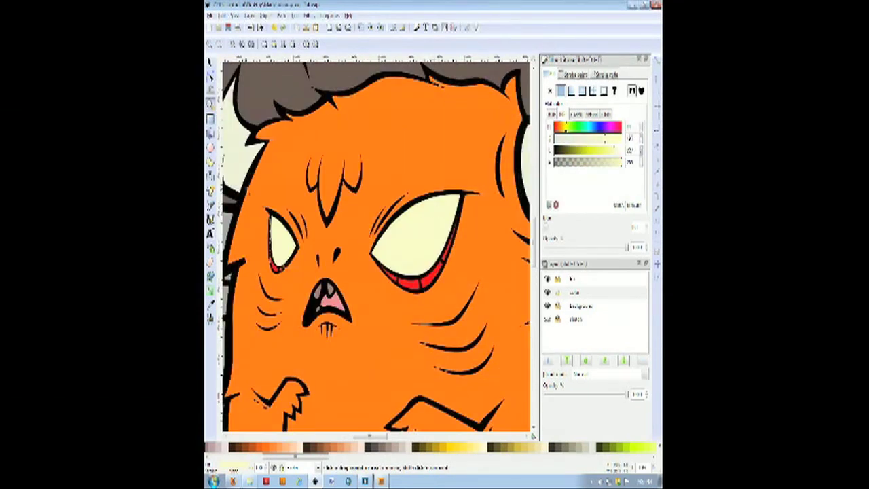
pyautogui.moveTo(255, 181); pyautogui.dragTo(433, 295)
pyautogui.moveTo(495, 329); pyautogui.dragTo(494, 329)
pyautogui.press('s')
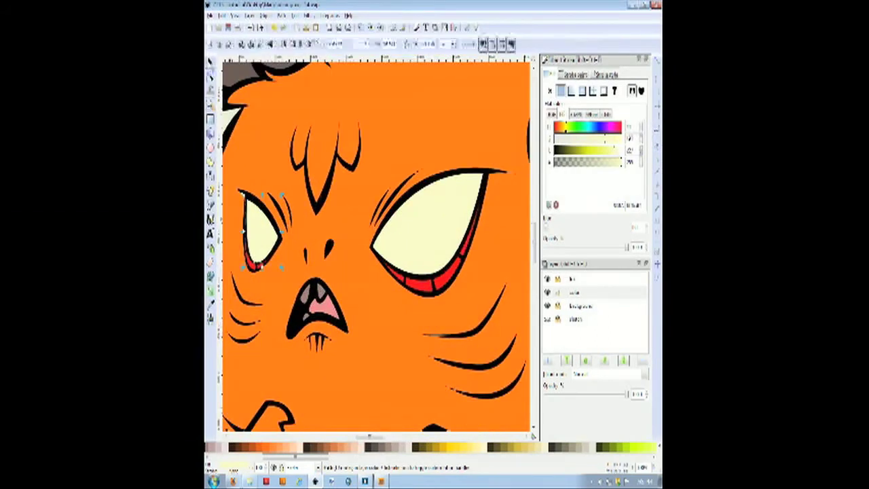
pyautogui.click(258, 279)
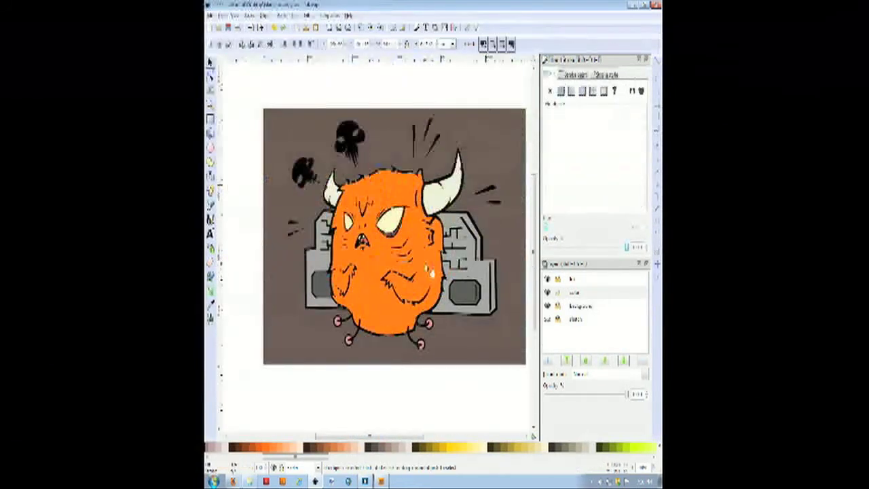
# - Recolor the gray boombox body a muted teal and fill its speaker panels with a darker shade of the sampled teal
pyautogui.moveTo(570, 139); pyautogui.dragTo(590, 154)
pyautogui.press('Escape')
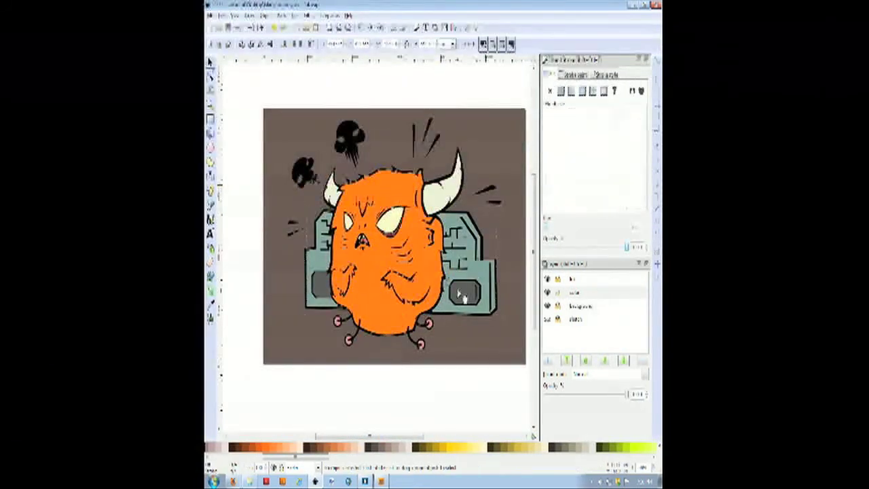
pyautogui.click(462, 294)
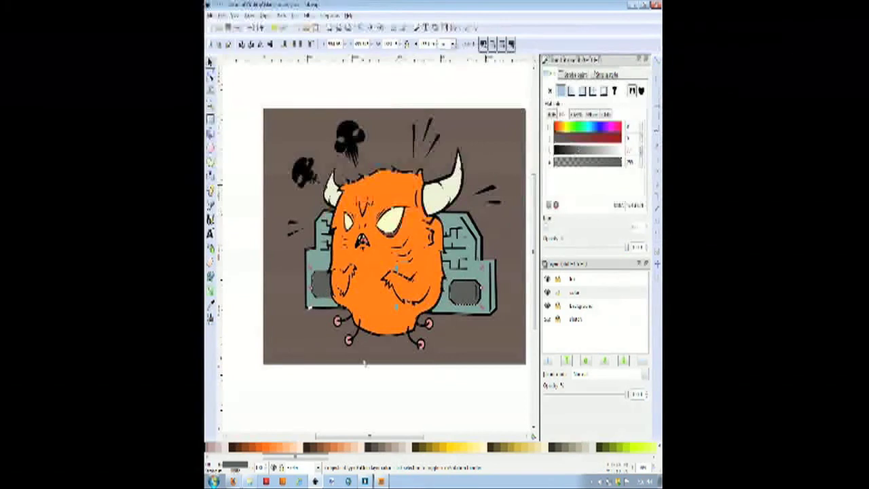
pyautogui.click(211, 307)
pyautogui.click(318, 259)
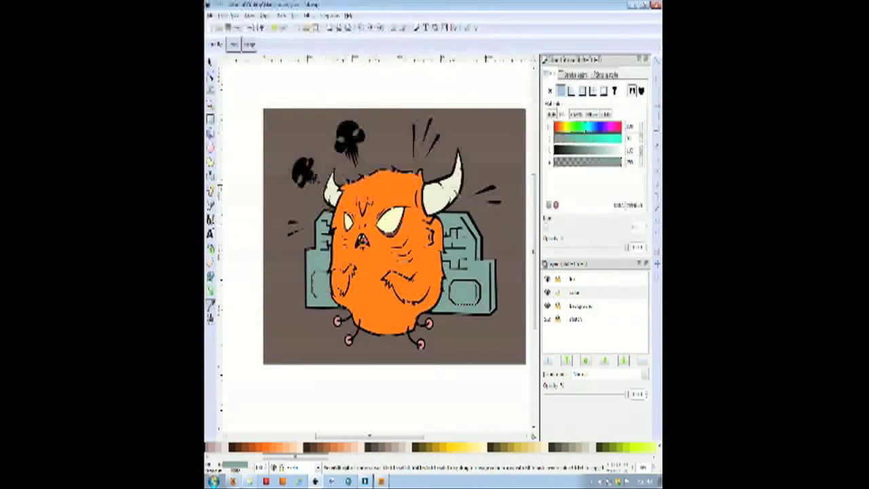
pyautogui.moveTo(586, 154); pyautogui.dragTo(584, 155)
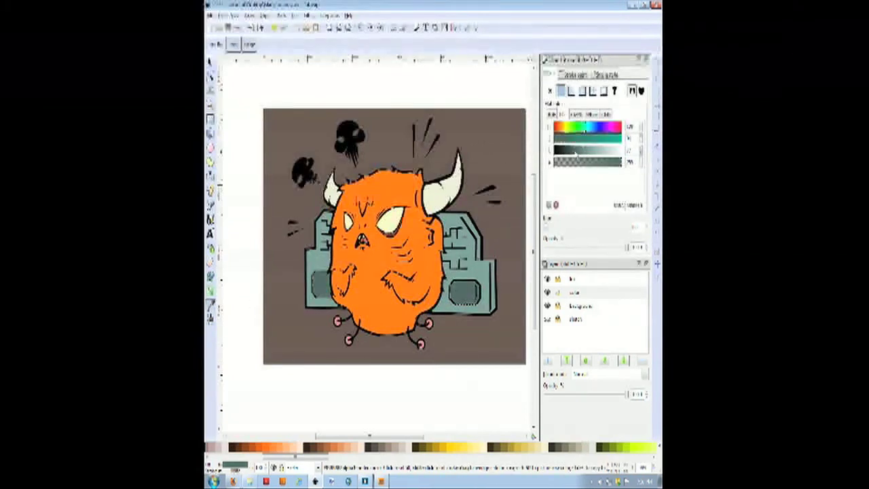
# - Lock the color layer, and select all of the line art on the unlocked top layer
pyautogui.click(211, 63)
pyautogui.click(242, 88)
pyautogui.click(557, 292)
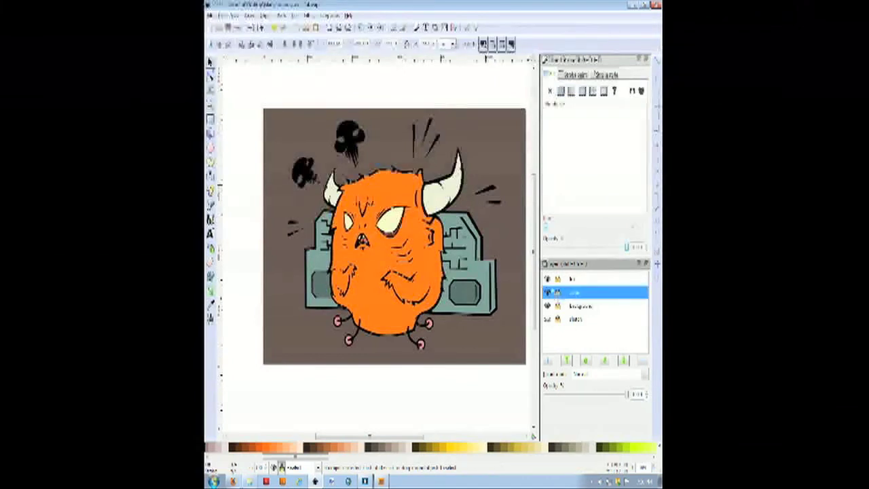
pyautogui.moveTo(384, 436); pyautogui.dragTo(392, 437)
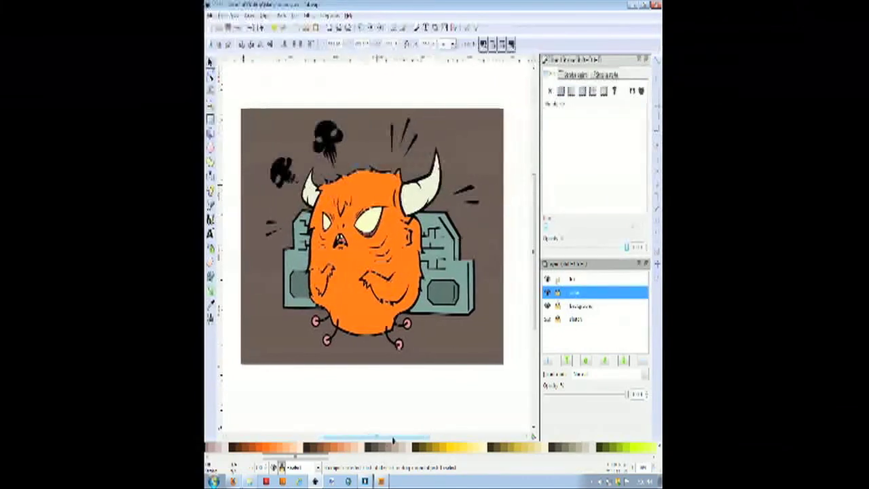
pyautogui.moveTo(510, 386)
pyautogui.mouseDown()
pyautogui.moveTo(241, 97)
pyautogui.moveTo(522, 94)
pyautogui.moveTo(519, 372)
pyautogui.mouseUp()
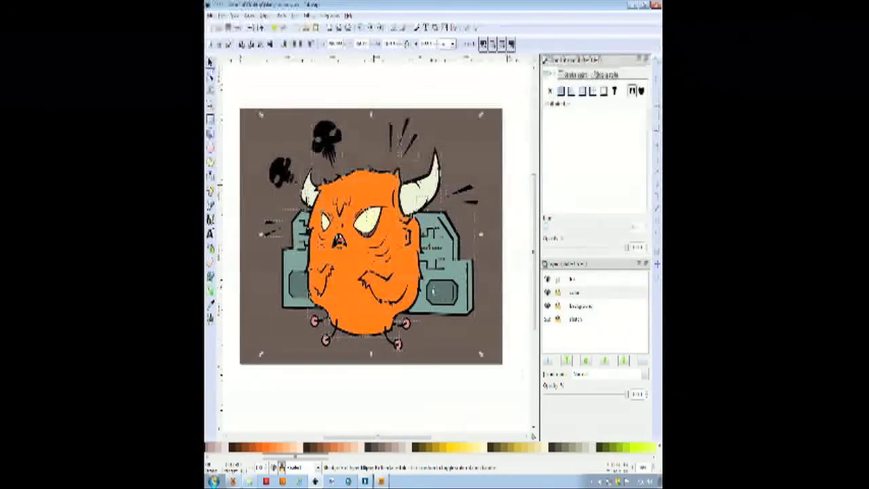
# - Try shifting the selected line art away from the color fills, and undo the move
pyautogui.moveTo(421, 310)
pyautogui.mouseDown()
pyautogui.moveTo(450, 343)
pyautogui.moveTo(461, 331)
pyautogui.moveTo(474, 362)
pyautogui.mouseUp()
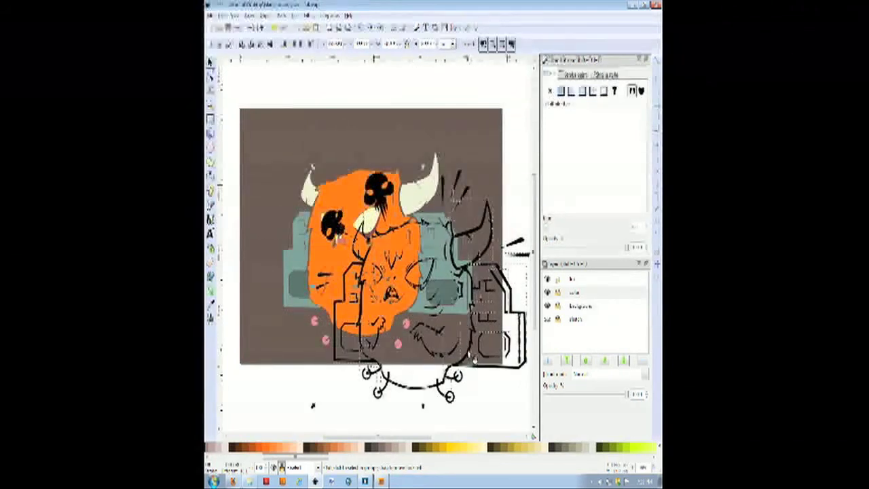
pyautogui.hotkey('ctrl', 'z')
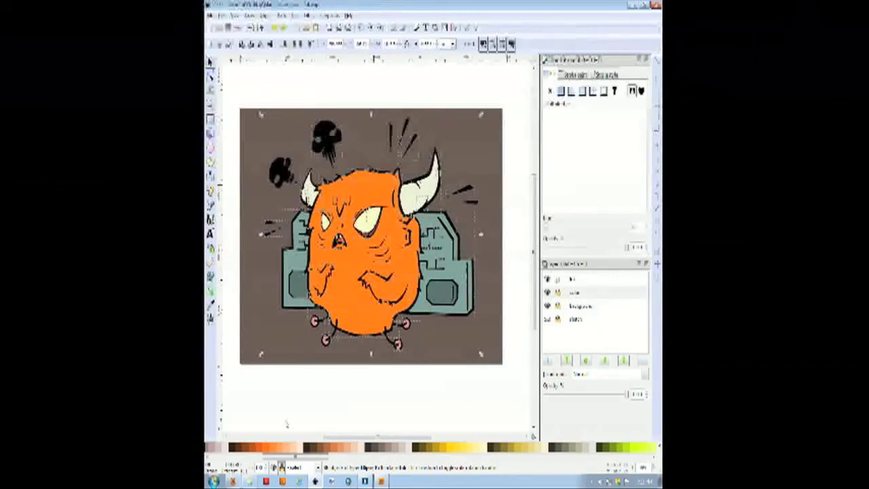
# - Fill the selected line art with a dark maroon swatch and fine-tune its lightness and saturation
pyautogui.scroll(10, 278, 461)
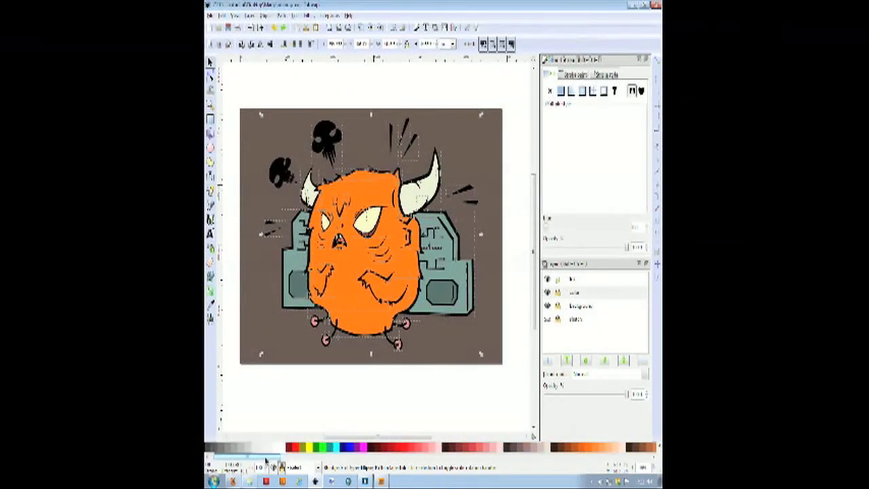
pyautogui.scroll(-4, 271, 461)
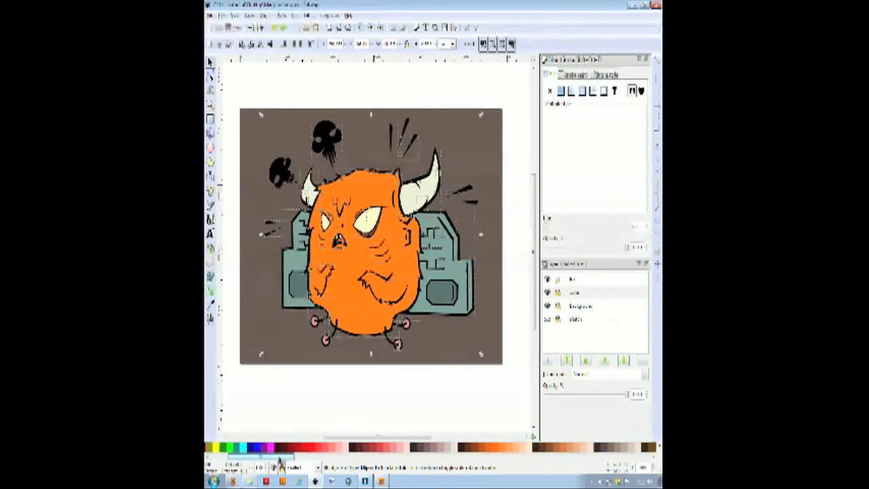
pyautogui.click(372, 448)
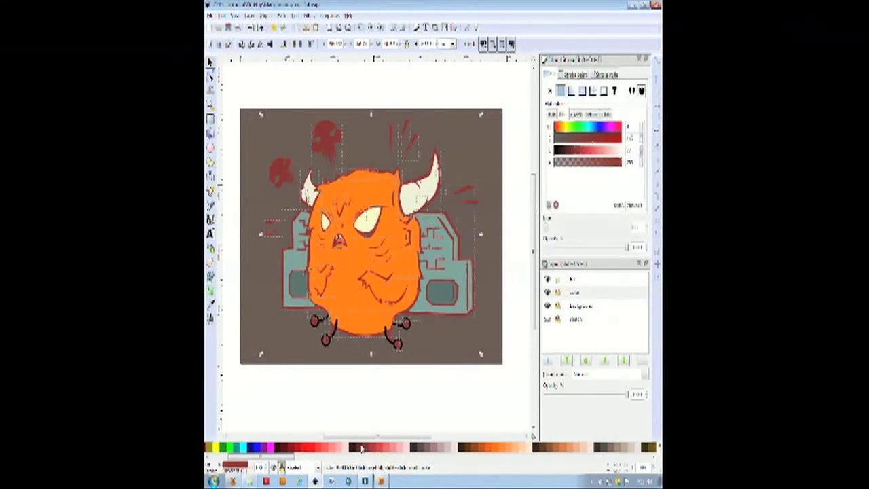
pyautogui.click(362, 448)
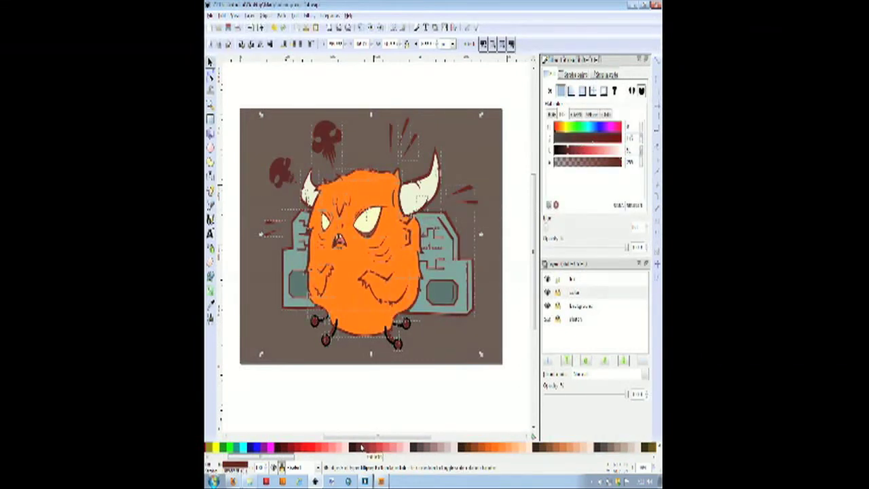
pyautogui.moveTo(364, 439); pyautogui.dragTo(365, 438)
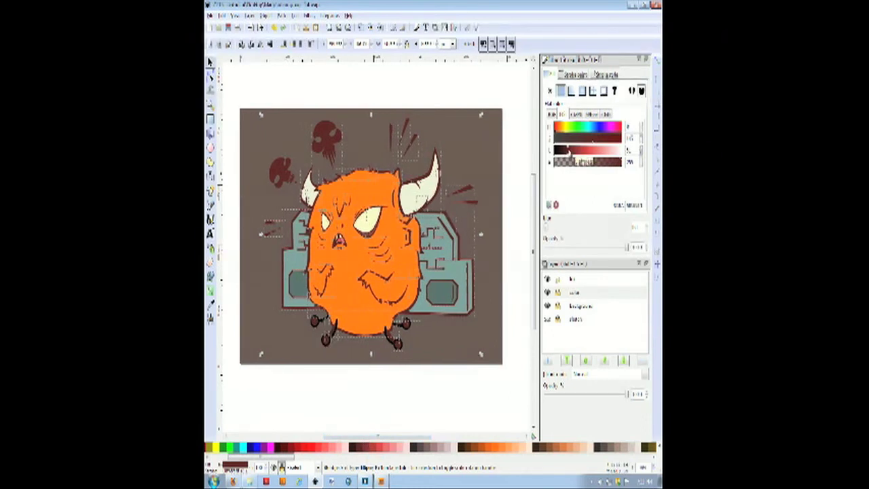
pyautogui.click(568, 152)
pyautogui.click(569, 151)
pyautogui.moveTo(567, 153); pyautogui.dragTo(600, 143)
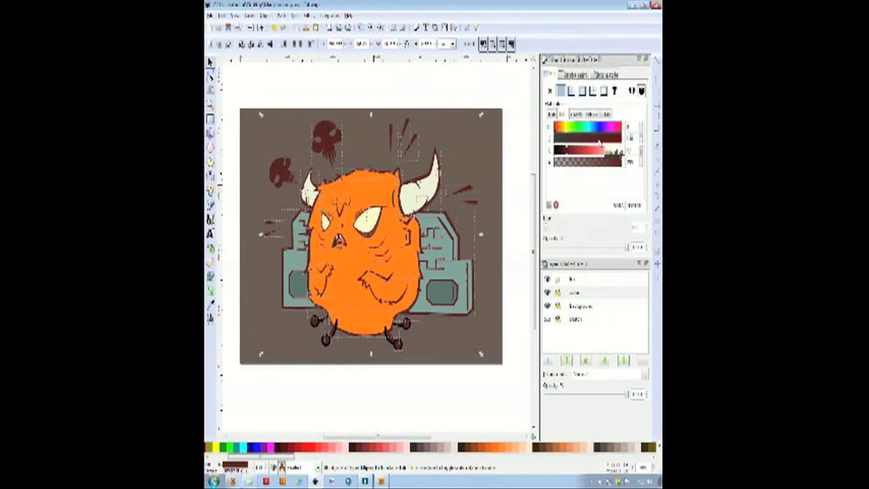
pyautogui.click(436, 400)
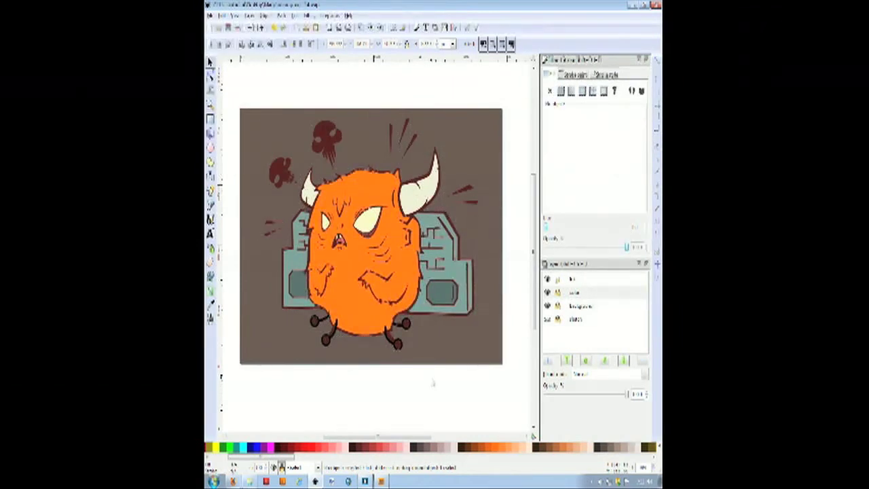
# - Select the monster's thin legs and round feet below the body and remove their maroon fill
pyautogui.click(288, 184)
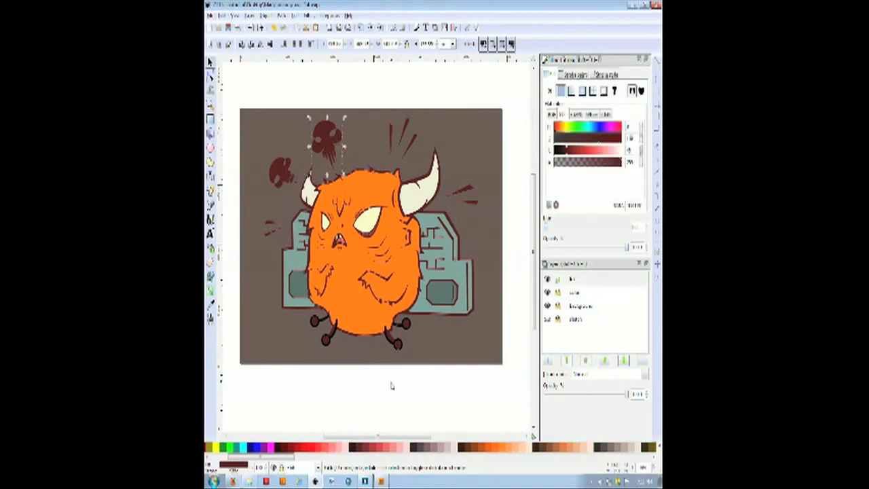
pyautogui.click(364, 370)
pyautogui.click(210, 106)
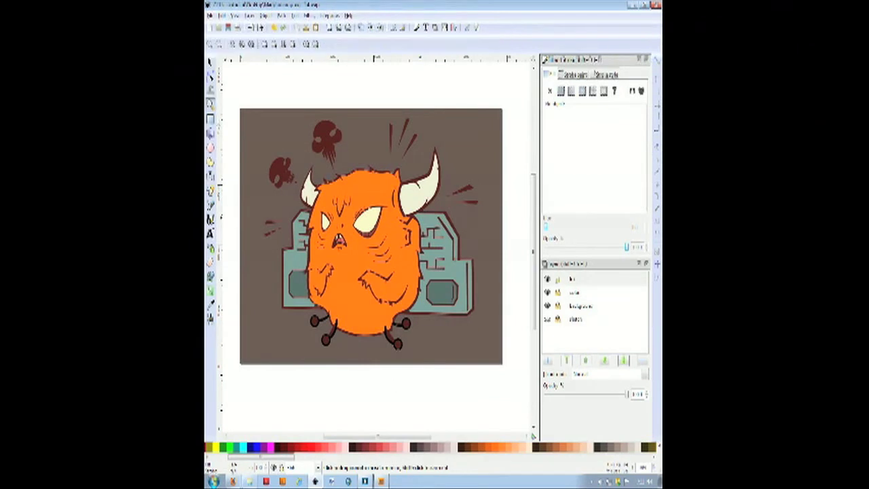
pyautogui.moveTo(294, 285); pyautogui.dragTo(422, 364)
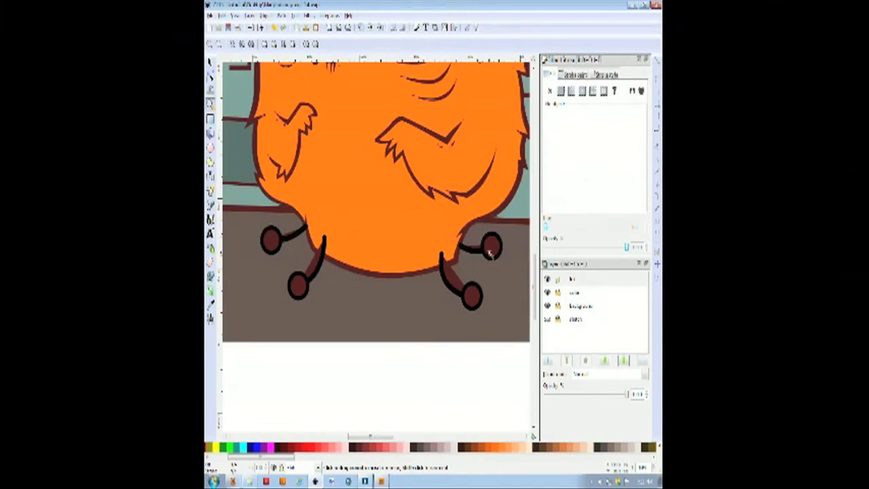
pyautogui.press('F1')
pyautogui.click(271, 250)
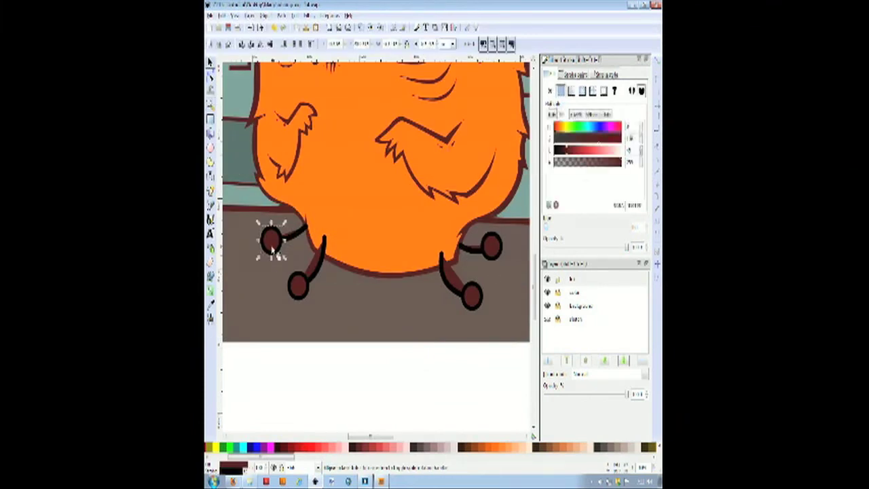
pyautogui.keyDown('shift'); pyautogui.click(294, 234); pyautogui.keyUp('shift')
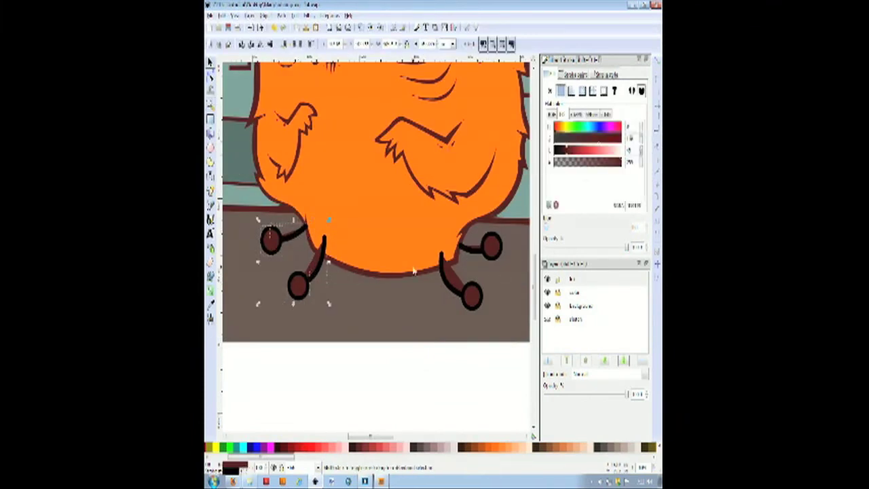
pyautogui.keyDown('shift'); pyautogui.click(483, 309); pyautogui.keyUp('shift')
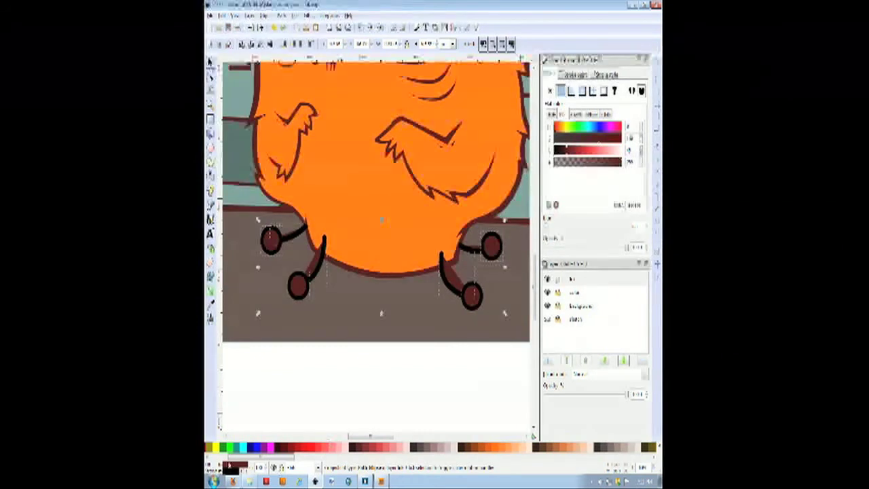
pyautogui.rightClick(229, 467)
pyautogui.click(239, 456)
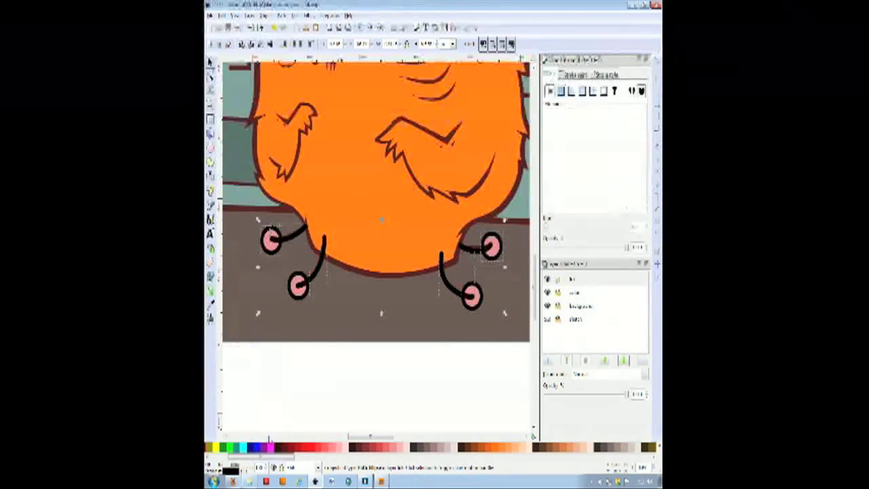
# - Unlock the background layer and lighten the fill of the background rectangle
pyautogui.click(363, 364)
pyautogui.scroll(1, 382, 291)
pyautogui.scroll(-3, 412, 246)
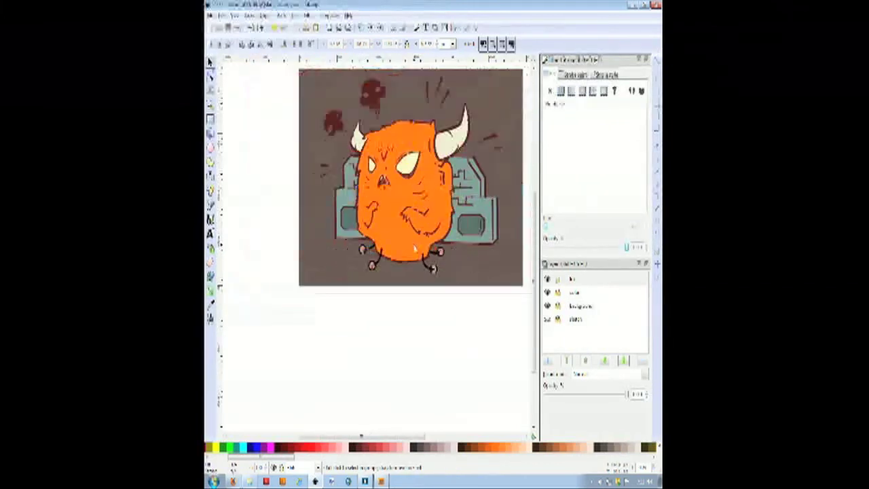
pyautogui.scroll(2, 455, 254)
pyautogui.hscroll(1, 444, 271)
pyautogui.click(413, 292)
pyautogui.hscroll(2, 419, 338)
pyautogui.click(557, 306)
pyautogui.click(465, 293)
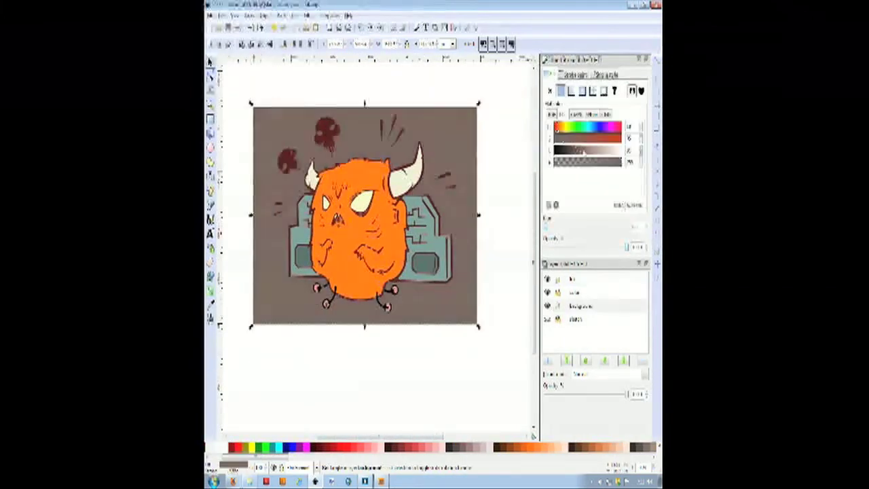
pyautogui.click(583, 152)
# - Unlock the color layer and mute the saturation of the monster's orange body fill
pyautogui.click(557, 293)
pyautogui.click(387, 269)
pyautogui.click(610, 141)
# - Recolor the teal boombox body with the maroon sampled from a skull, lightened and desaturated to a grayish mauve
pyautogui.click(441, 252)
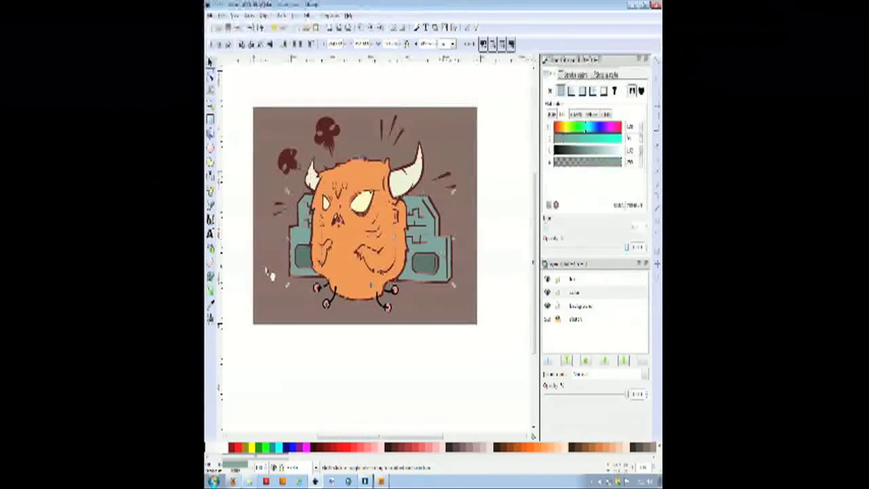
pyautogui.press('F7')
pyautogui.click(287, 161)
pyautogui.click(591, 151)
pyautogui.click(564, 139)
pyautogui.press('F1')
pyautogui.click(450, 260)
pyautogui.press('F7')
pyautogui.click(572, 150)
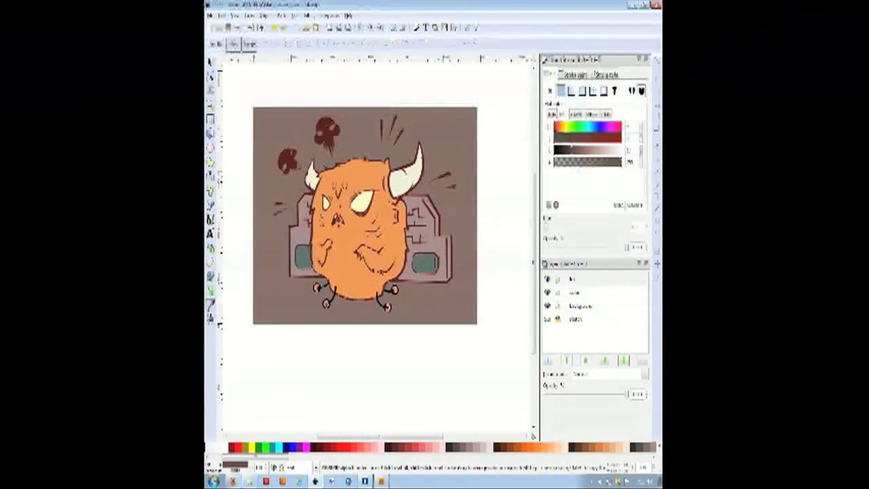
# - Fill the teal speaker panels with a lightened sample of the boombox color, and fine-tune the saturation of the monster's body
pyautogui.press('F1')
pyautogui.click(424, 262)
pyautogui.press('F7')
pyautogui.click(443, 255)
pyautogui.click(595, 150)
pyautogui.press('F1')
pyautogui.click(390, 254)
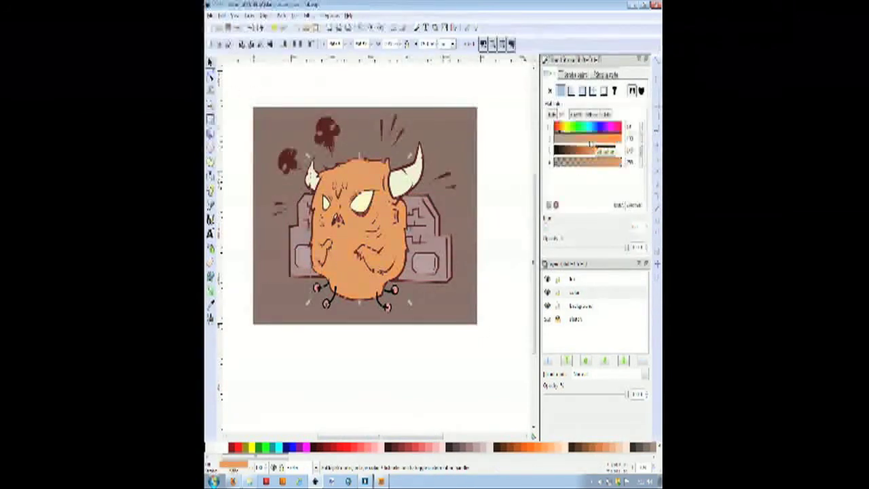
pyautogui.press('Escape')
# - Give the four black leg lines a maroon stroke sampled from the body outline, with no fill
pyautogui.scroll(-1, 389, 295)
pyautogui.scroll(2, 378, 265)
pyautogui.click(273, 266)
pyautogui.keyDown('shift'); pyautogui.click(287, 293); pyautogui.keyUp('shift')
pyautogui.keyDown('shift'); pyautogui.click(379, 295); pyautogui.keyUp('shift')
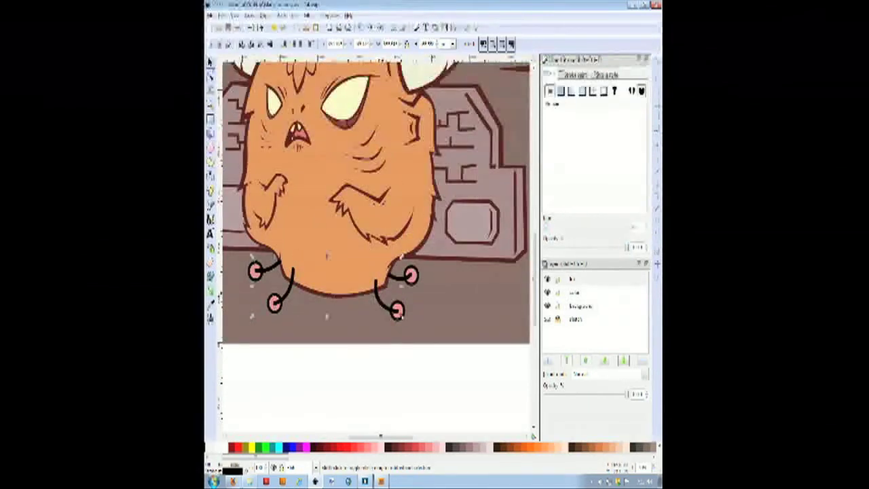
pyautogui.keyDown('shift'); pyautogui.click(402, 283); pyautogui.keyUp('shift')
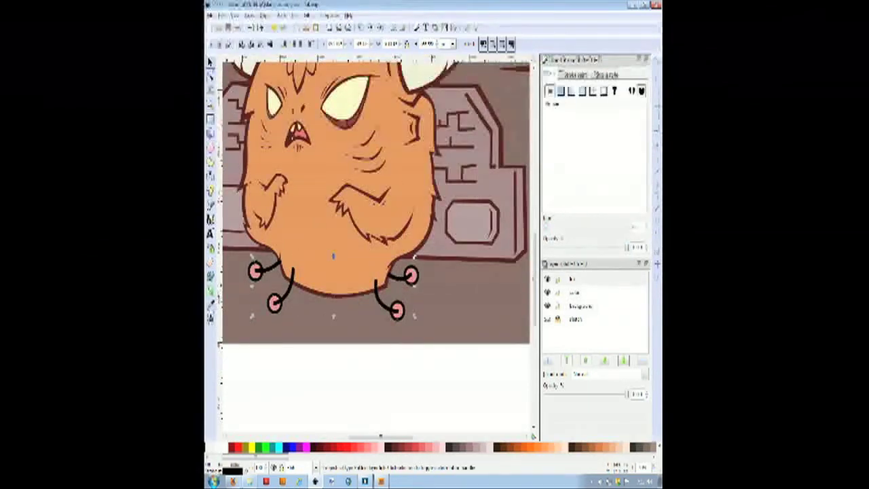
pyautogui.click(210, 305)
pyautogui.click(326, 299)
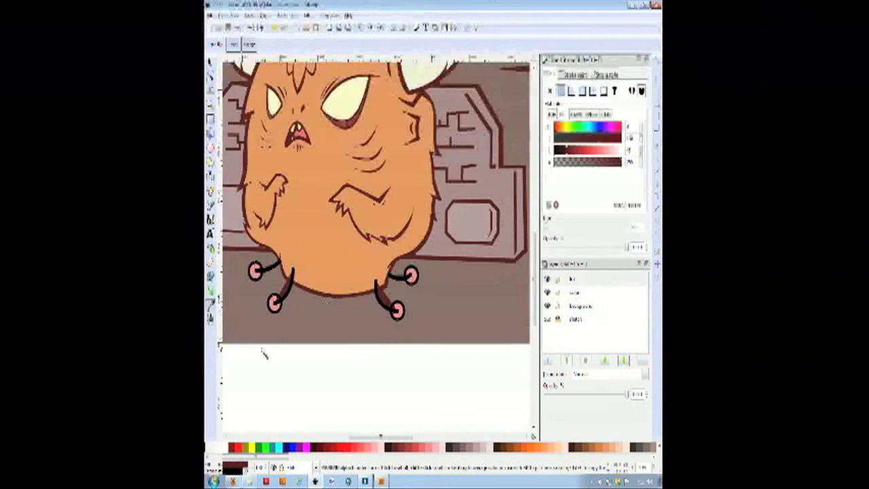
pyautogui.rightClick(239, 467)
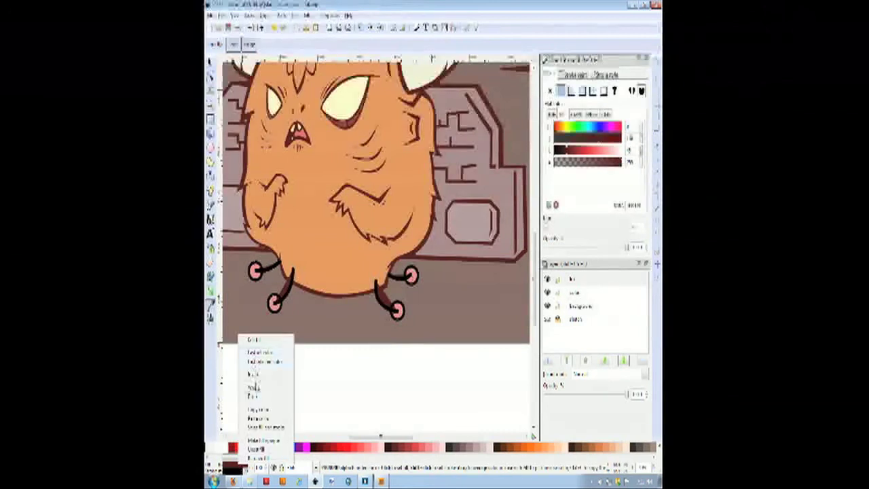
pyautogui.click(260, 426)
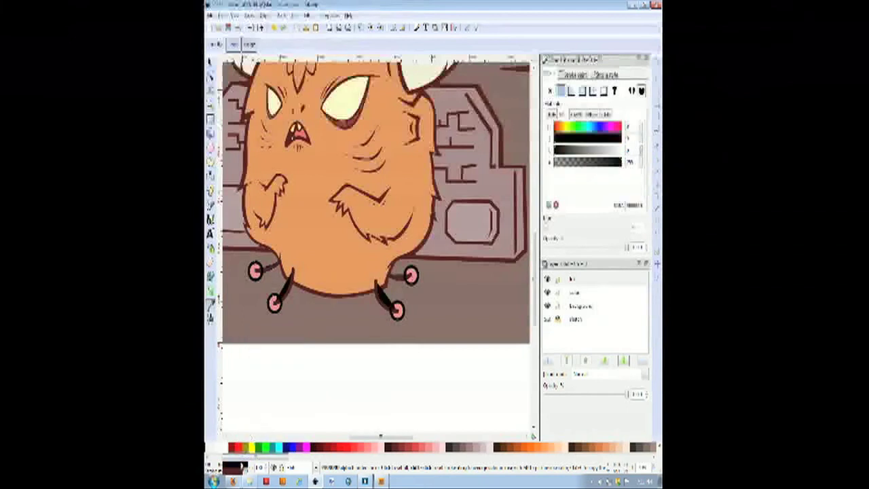
pyautogui.rightClick(239, 467)
pyautogui.click(258, 419)
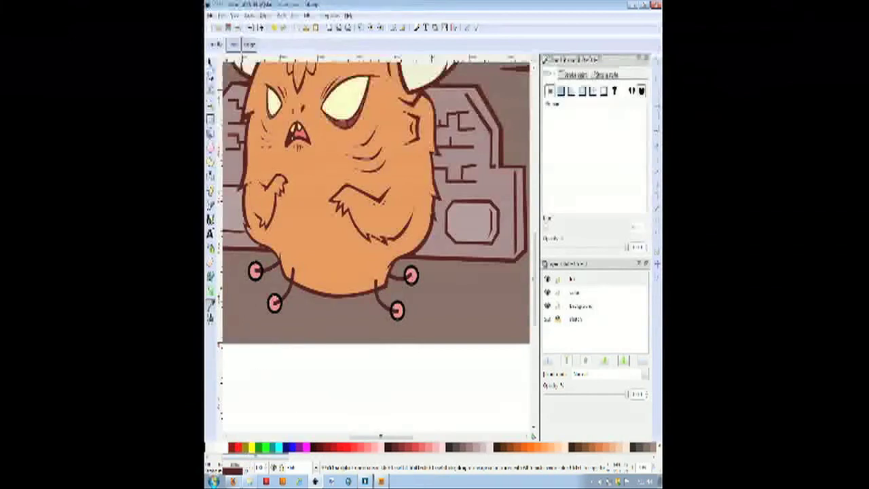
# - Give the four round feet a maroon stroke sampled from the body outline and leave them without a fill
pyautogui.click(210, 62)
pyautogui.click(255, 278)
pyautogui.keyDown('shift'); pyautogui.click(276, 312); pyautogui.keyUp('shift')
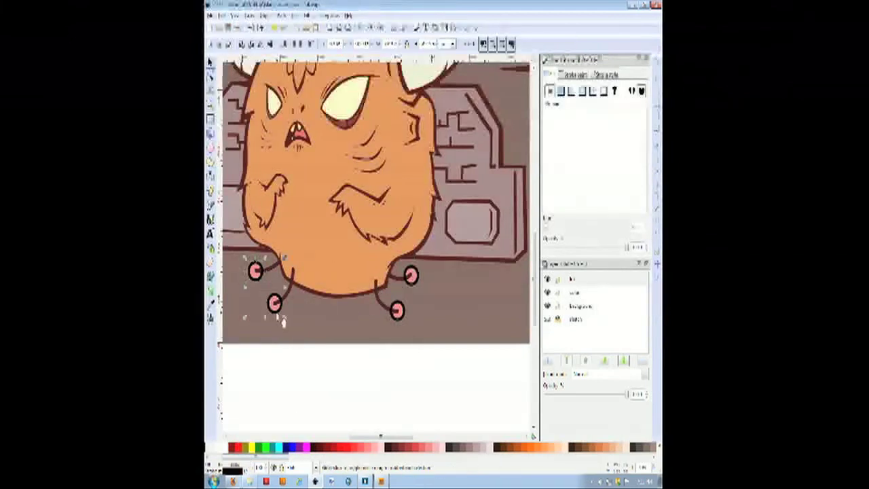
pyautogui.keyDown('shift'); pyautogui.click(400, 316); pyautogui.keyUp('shift')
pyautogui.keyDown('shift'); pyautogui.click(412, 283); pyautogui.keyUp('shift')
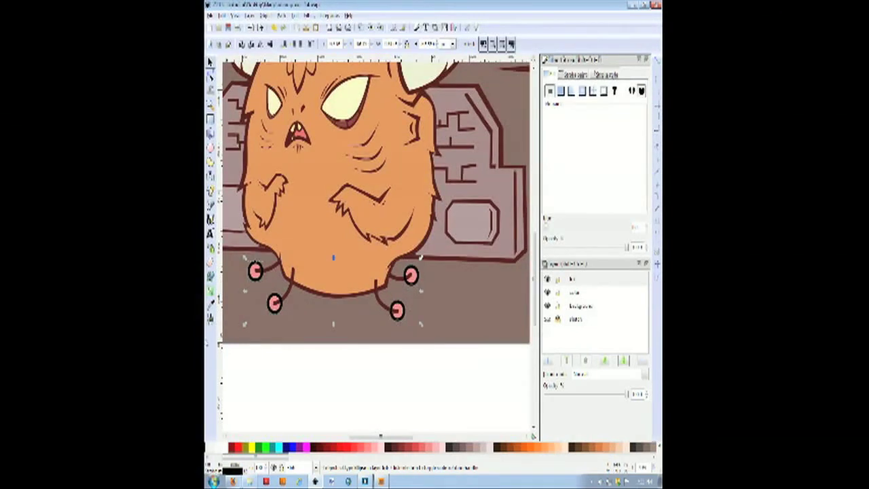
pyautogui.press('d')
pyautogui.click(331, 297)
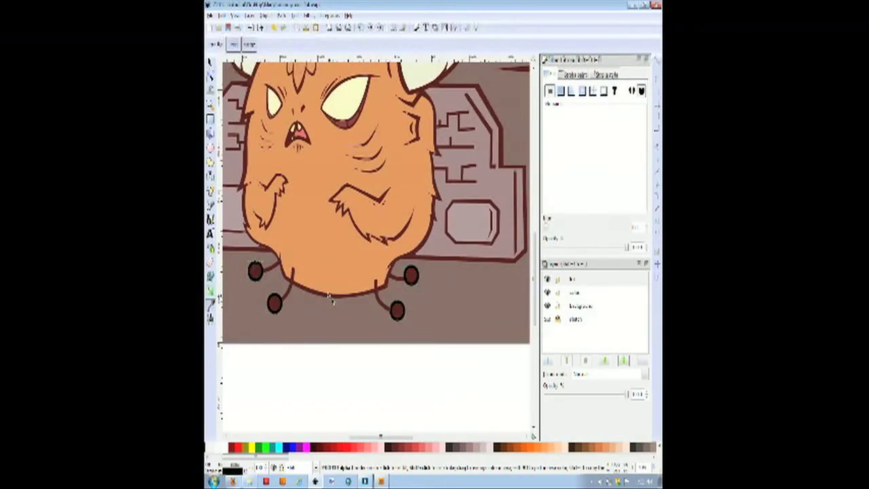
pyautogui.rightClick(240, 468)
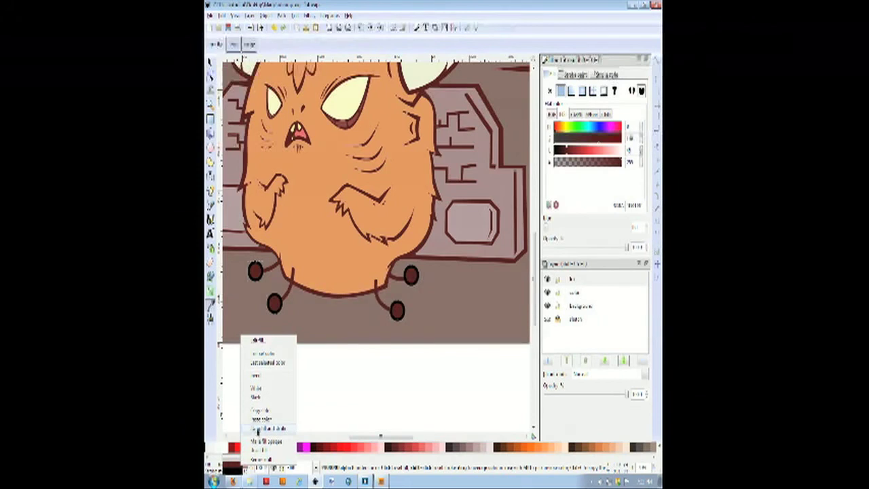
pyautogui.click(257, 430)
pyautogui.rightClick(234, 466)
pyautogui.click(249, 459)
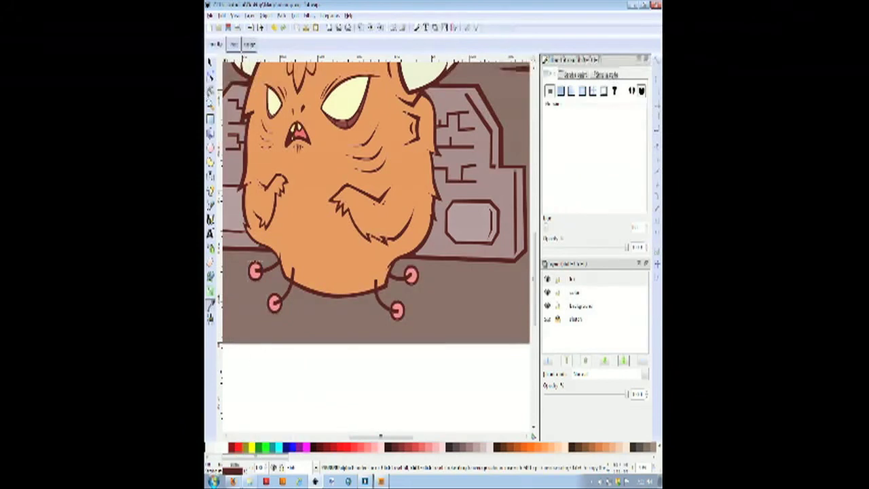
# - Fill the round feet with the mauve sampled from the boombox and lower them behind the leg lines
pyautogui.press('s')
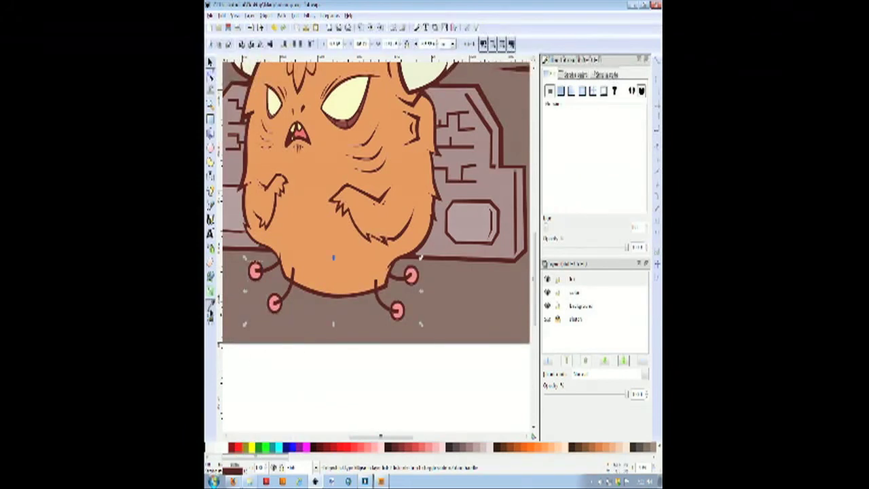
pyautogui.click(211, 305)
pyautogui.click(435, 246)
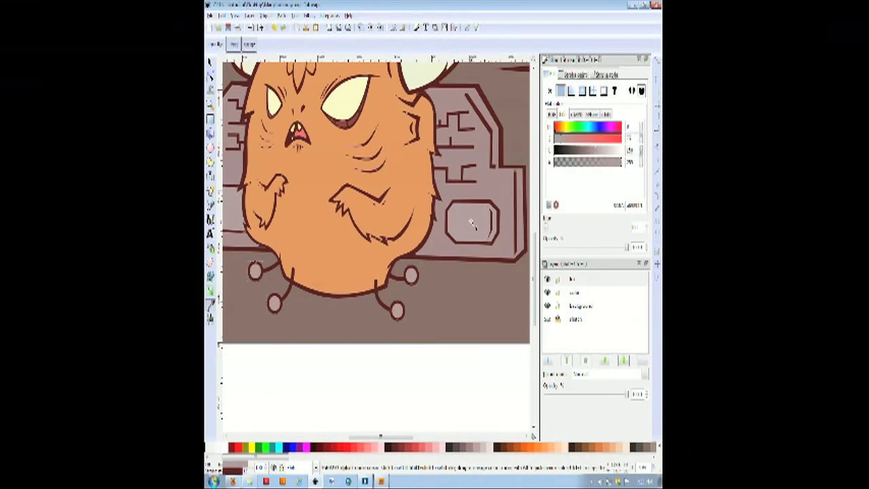
pyautogui.click(284, 44)
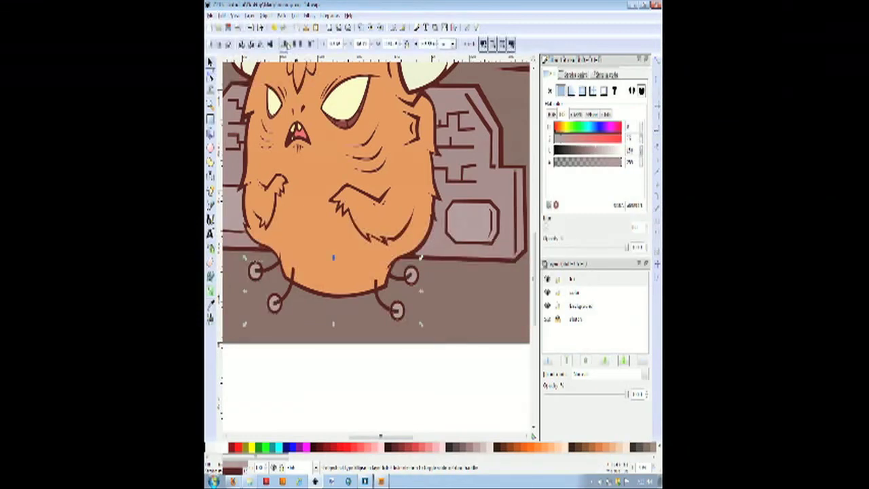
pyautogui.click(331, 348)
# - Recolor the skulls and the motion marks around the monster with the sampled background color, lightened and shifted to a purplish pink
pyautogui.moveTo(392, 437); pyautogui.dragTo(385, 439)
pyautogui.scroll(-6, 397, 393)
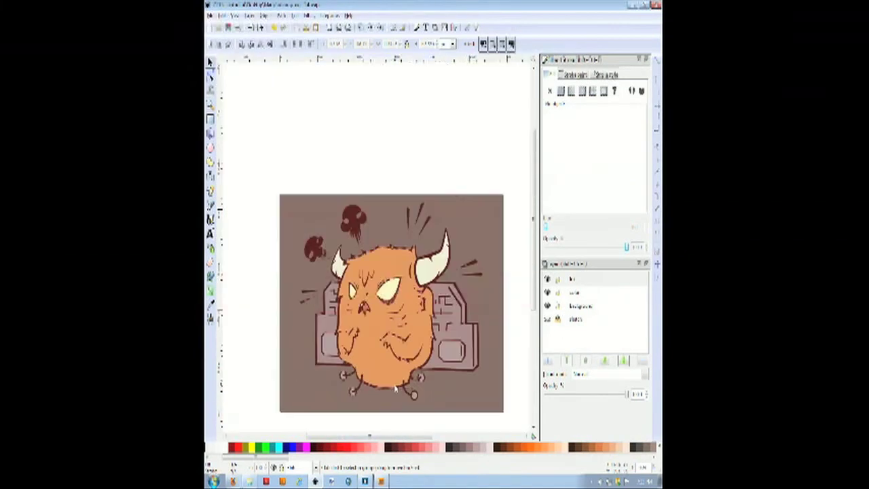
pyautogui.scroll(2, 431, 395)
pyautogui.scroll(-2, 428, 393)
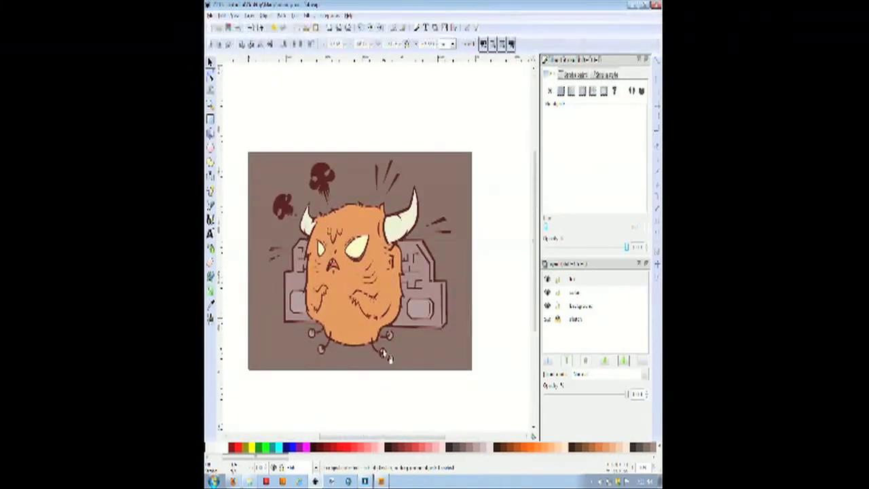
pyautogui.click(277, 264)
pyautogui.keyDown('shift'); pyautogui.click(281, 205); pyautogui.keyUp('shift')
pyautogui.keyDown('shift'); pyautogui.click(317, 182); pyautogui.keyUp('shift')
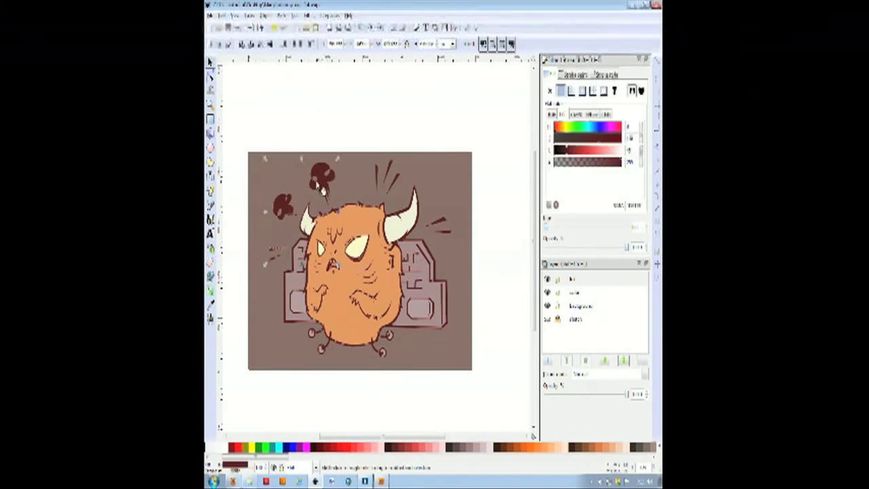
pyautogui.keyDown('shift'); pyautogui.click(376, 180); pyautogui.keyUp('shift')
pyautogui.keyDown('shift'); pyautogui.click(446, 233); pyautogui.keyUp('shift')
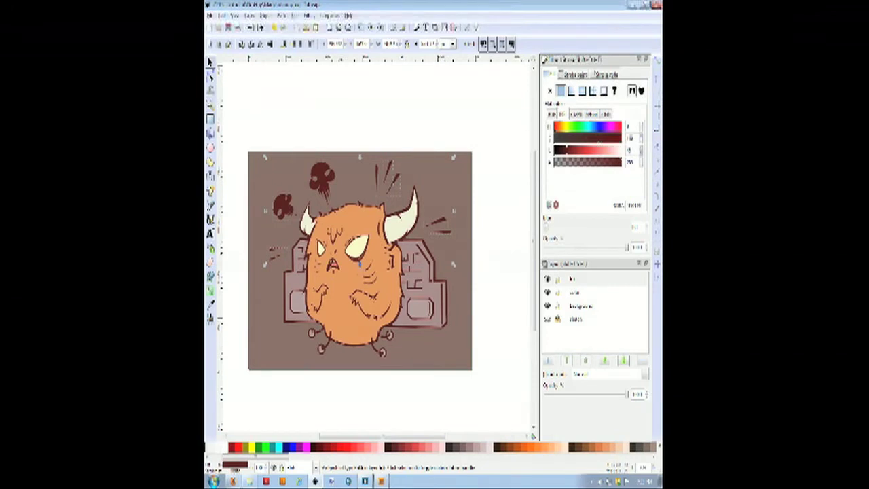
pyautogui.click(212, 305)
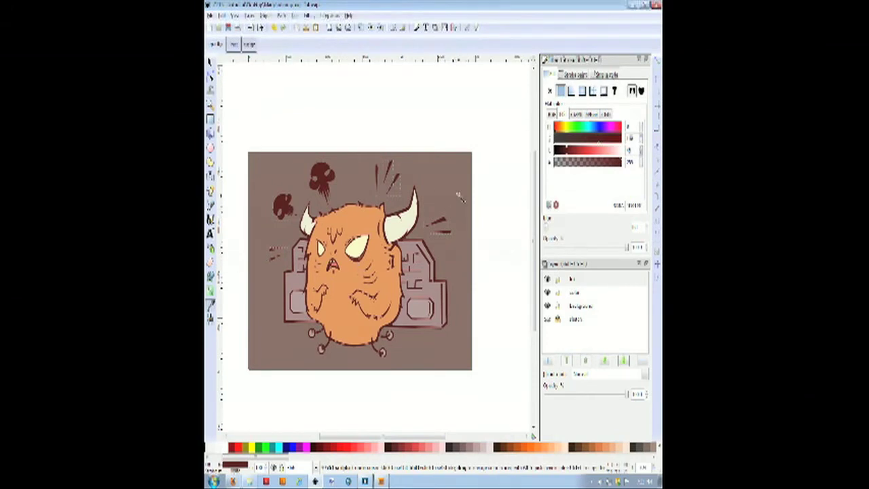
pyautogui.click(441, 190)
pyautogui.moveTo(556, 130)
pyautogui.mouseDown()
pyautogui.moveTo(616, 130)
pyautogui.moveTo(573, 141)
pyautogui.moveTo(586, 150)
pyautogui.mouseUp()
pyautogui.click(614, 129)
pyautogui.click(210, 61)
pyautogui.press('Escape')
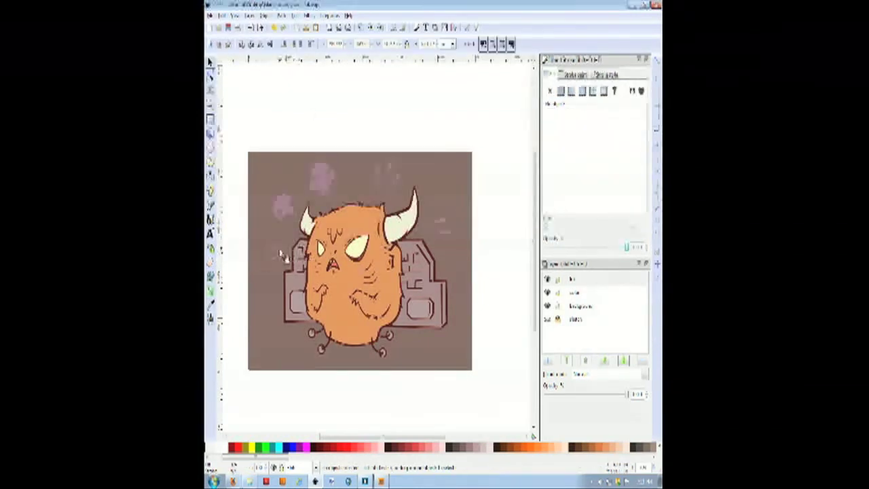
# - Select the motion marks around the monster and shift their fill to a more saturated, slightly darker pinkish mauve
pyautogui.click(388, 175)
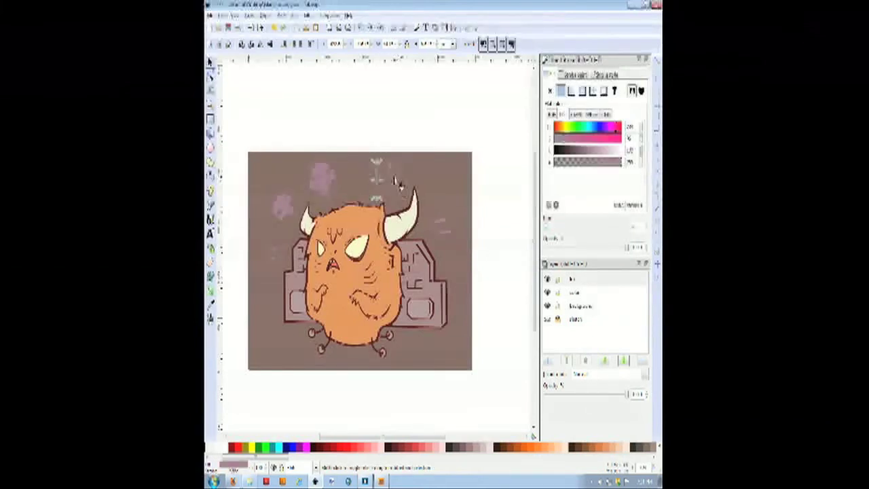
pyautogui.keyDown('shift'); pyautogui.click(394, 178); pyautogui.keyUp('shift')
pyautogui.keyDown('shift'); pyautogui.click(439, 221); pyautogui.keyUp('shift')
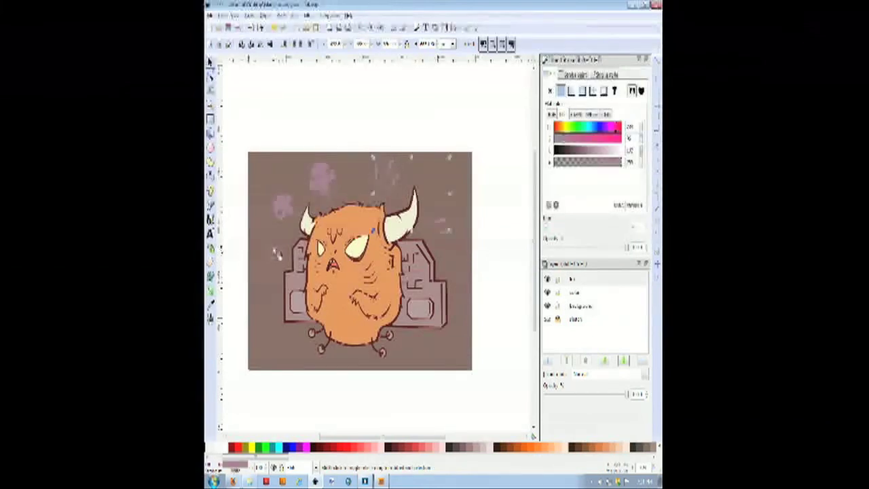
pyautogui.keyDown('shift'); pyautogui.click(276, 252); pyautogui.keyUp('shift')
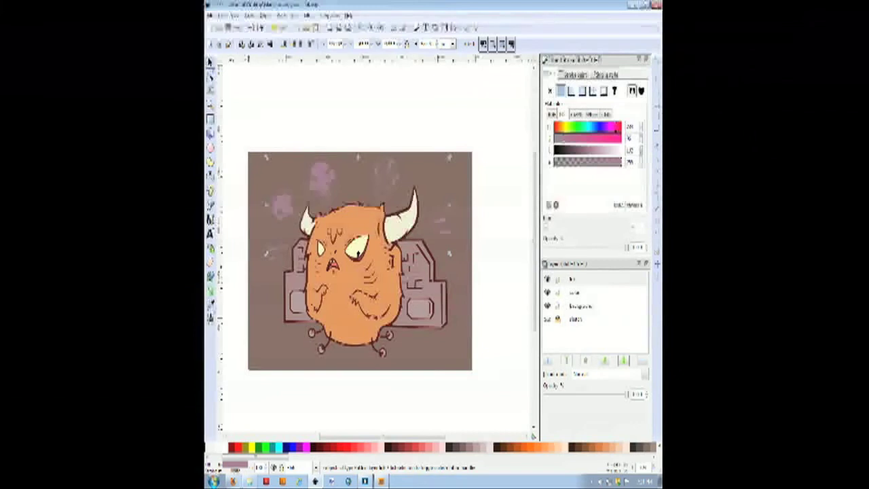
pyautogui.click(210, 305)
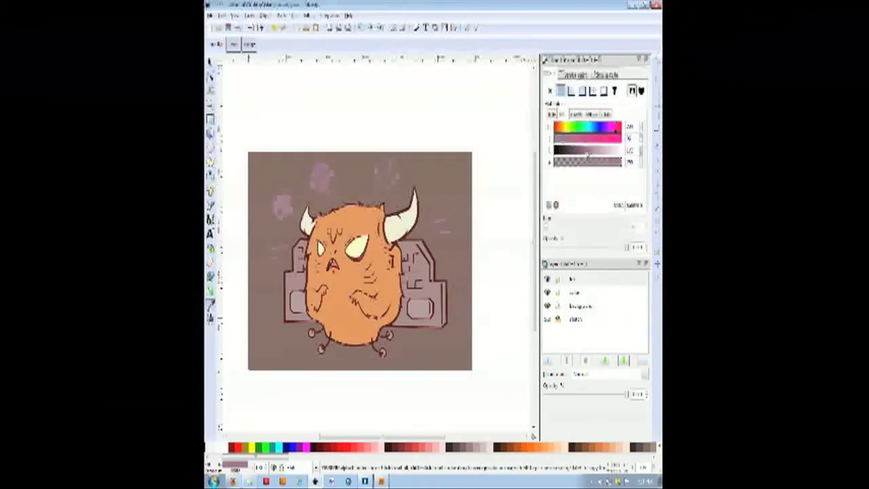
pyautogui.moveTo(563, 139); pyautogui.dragTo(571, 140)
pyautogui.click(585, 152)
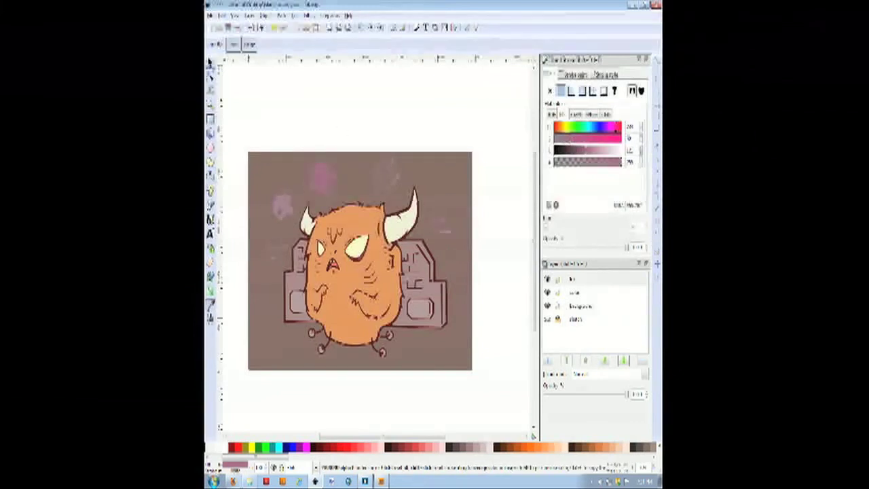
# - Vary the motion marks by recoloring individual strokes above and beside the monster in purple and muted mauve tones
pyautogui.click(210, 62)
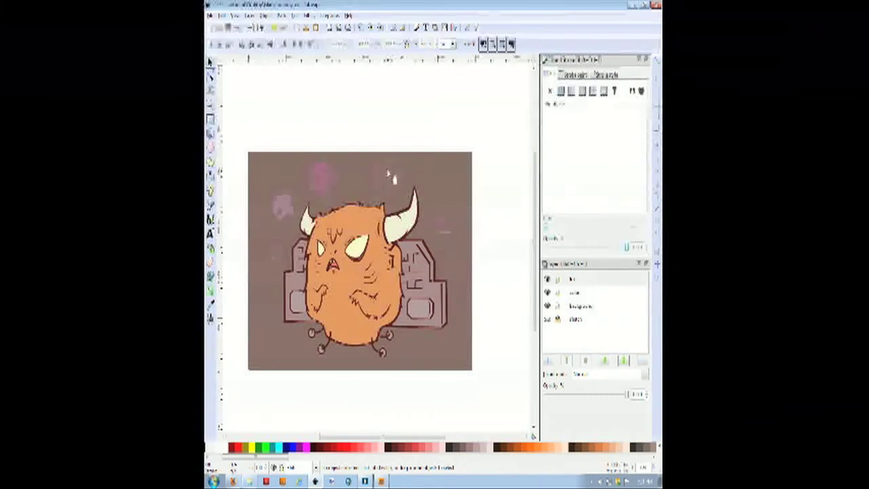
pyautogui.click(393, 178)
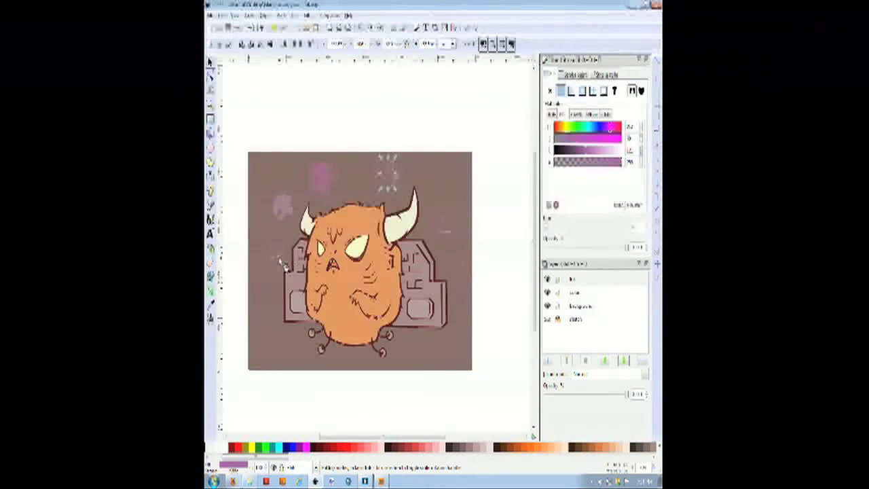
pyautogui.press('d')
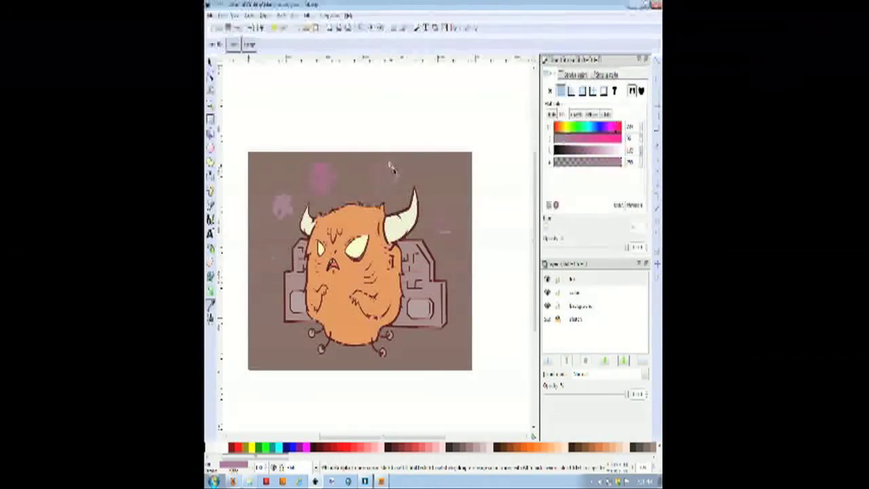
pyautogui.click(211, 63)
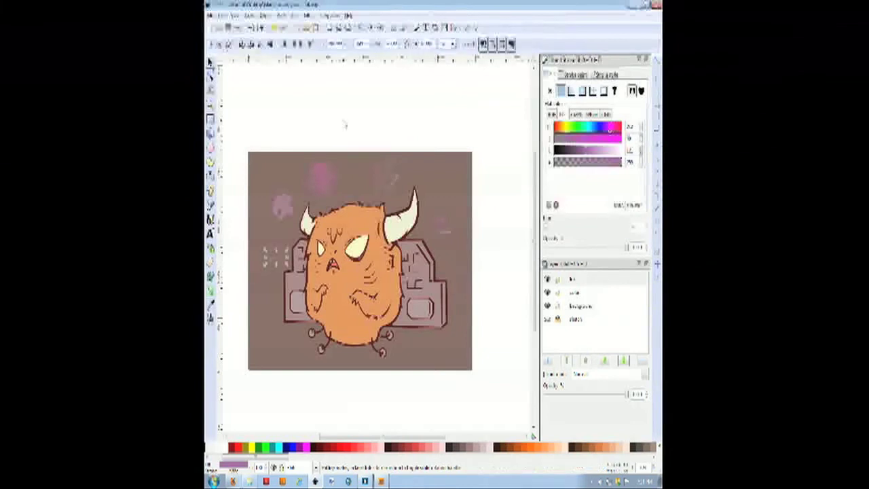
pyautogui.click(345, 125)
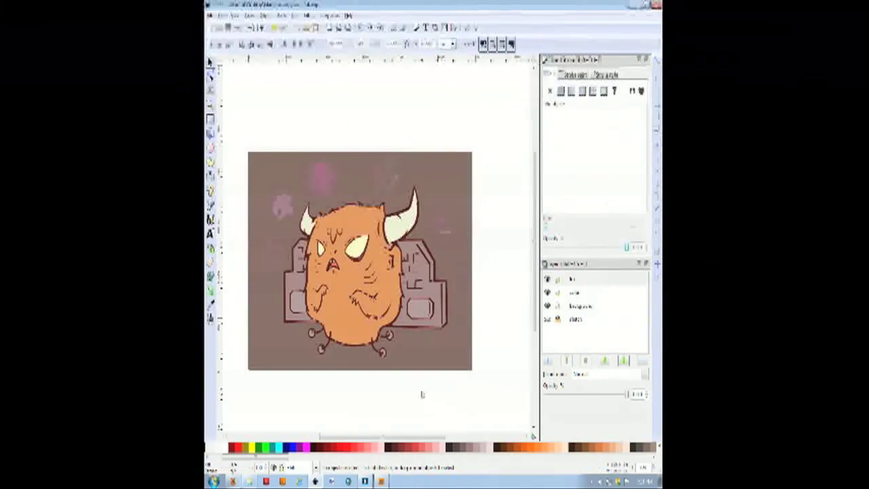
# - Lock the line, color and background layers and add a new layer named Shading above the color layer
pyautogui.moveTo(414, 437); pyautogui.dragTo(408, 435)
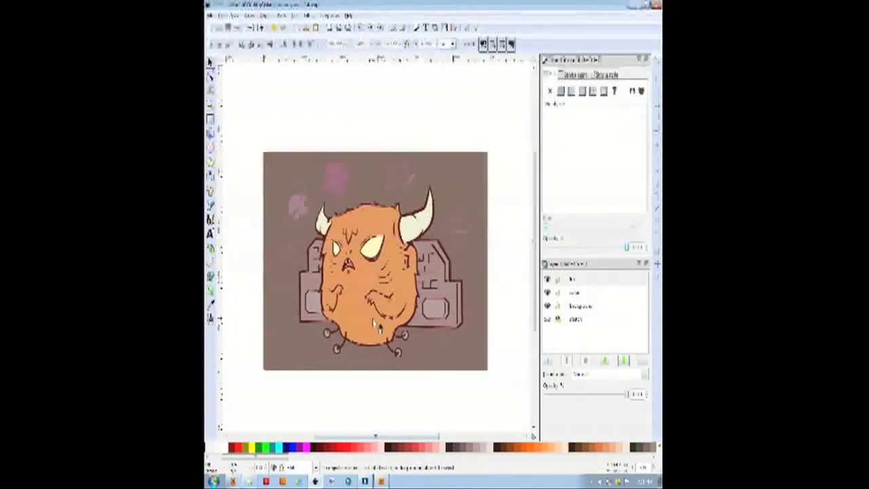
pyautogui.scroll(2, 371, 275)
pyautogui.scroll(-2, 374, 281)
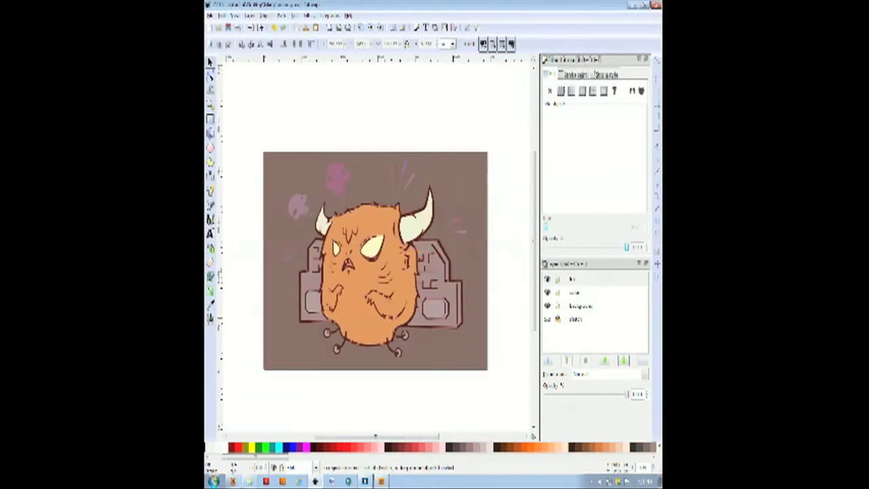
pyautogui.click(559, 280)
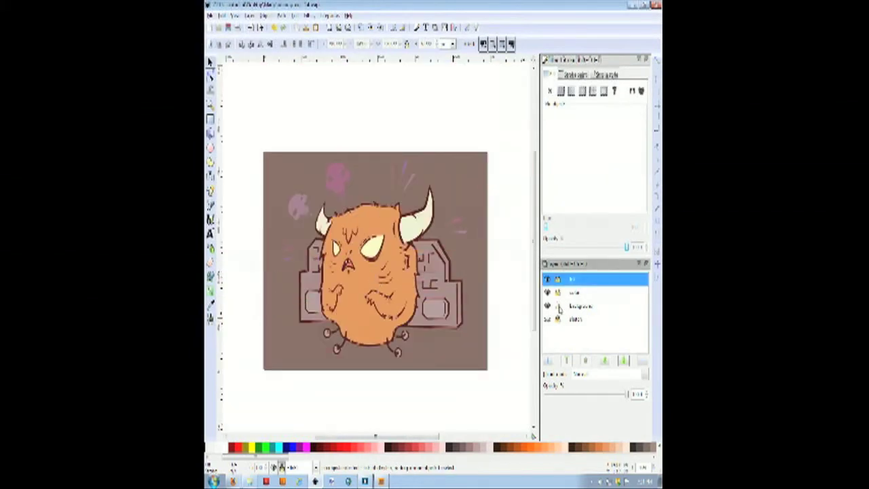
pyautogui.click(565, 293)
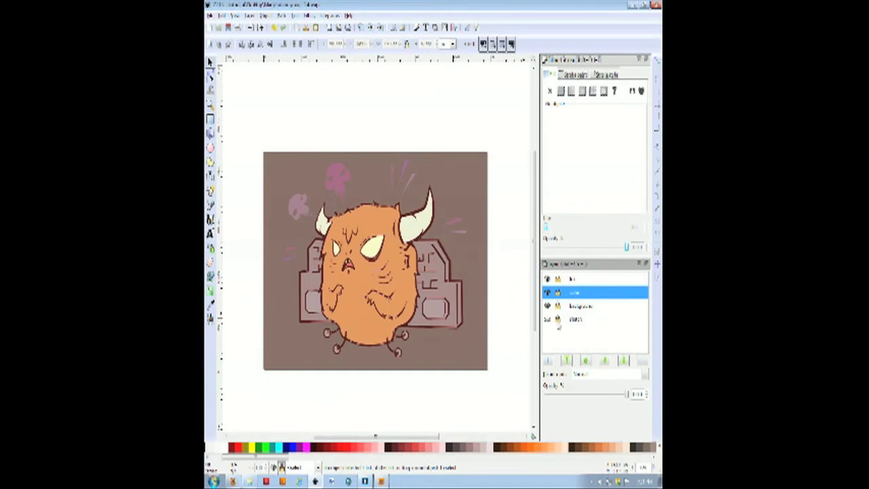
pyautogui.click(548, 361)
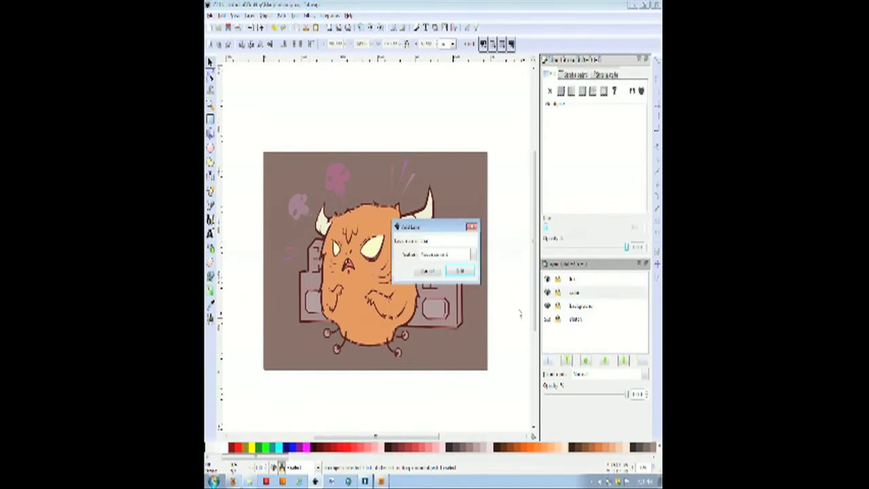
pyautogui.click(461, 272)
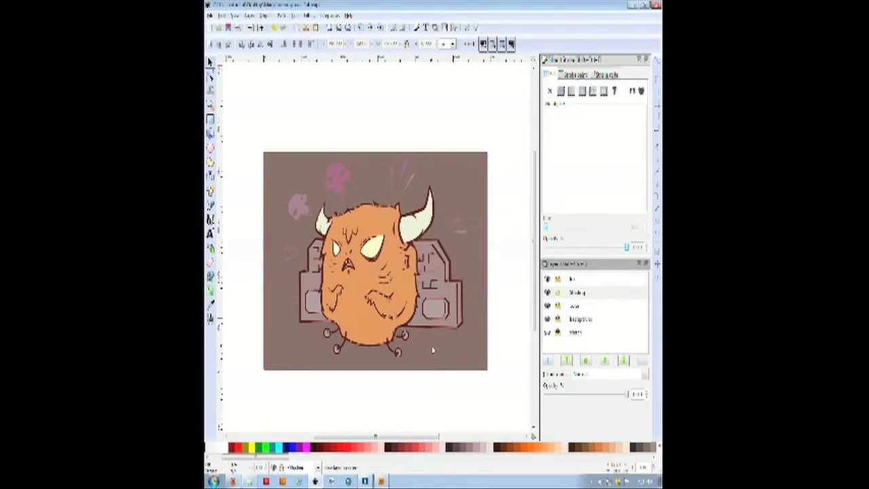
# - Draw a closed curved shadow shape along the lower outer edge of the monster's large horn, from base to tip
pyautogui.moveTo(390, 438); pyautogui.dragTo(385, 438)
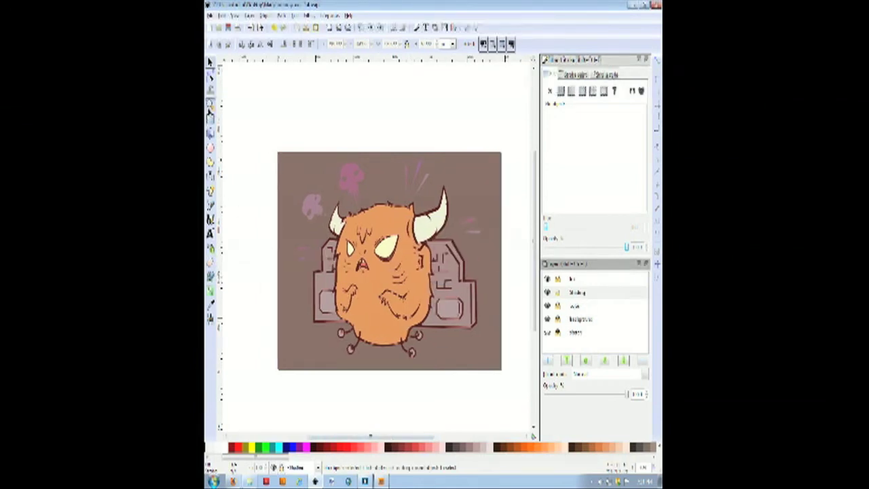
pyautogui.press('z')
pyautogui.moveTo(259, 131)
pyautogui.mouseDown()
pyautogui.moveTo(261, 174)
pyautogui.moveTo(514, 370)
pyautogui.mouseUp()
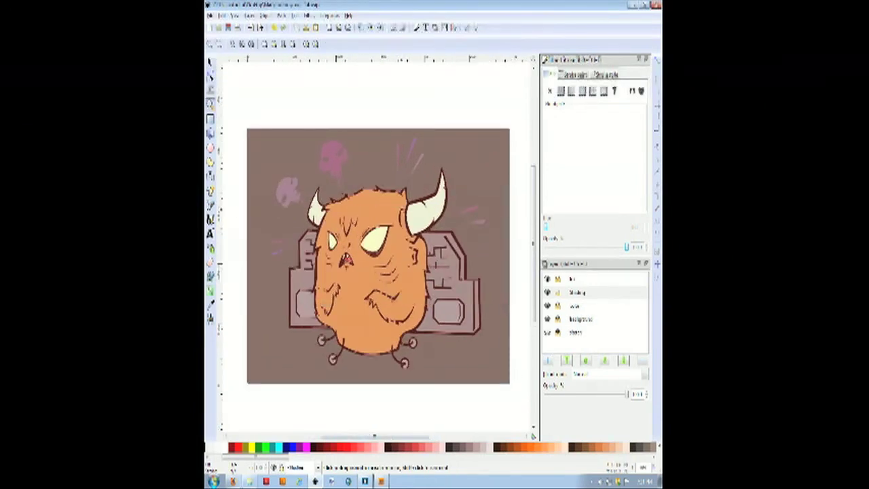
pyautogui.moveTo(364, 157); pyautogui.dragTo(494, 357)
pyautogui.scroll(3, 387, 264)
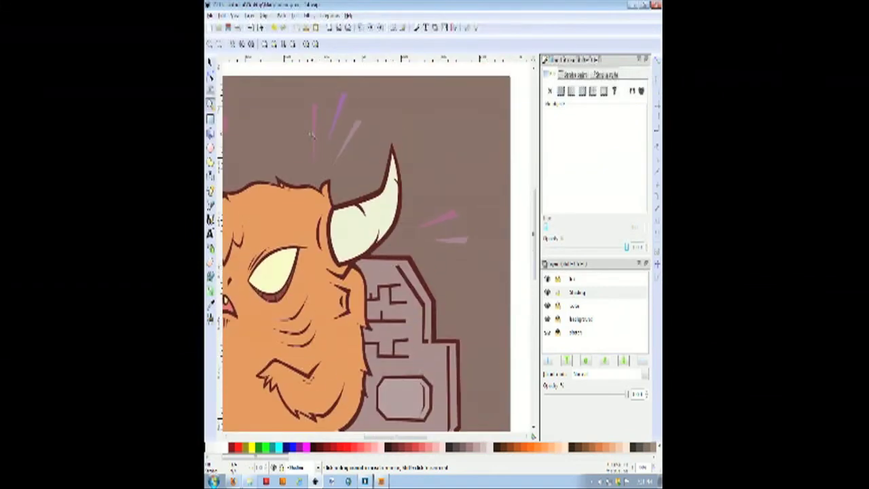
pyautogui.moveTo(311, 135); pyautogui.dragTo(414, 256)
pyautogui.click(210, 216)
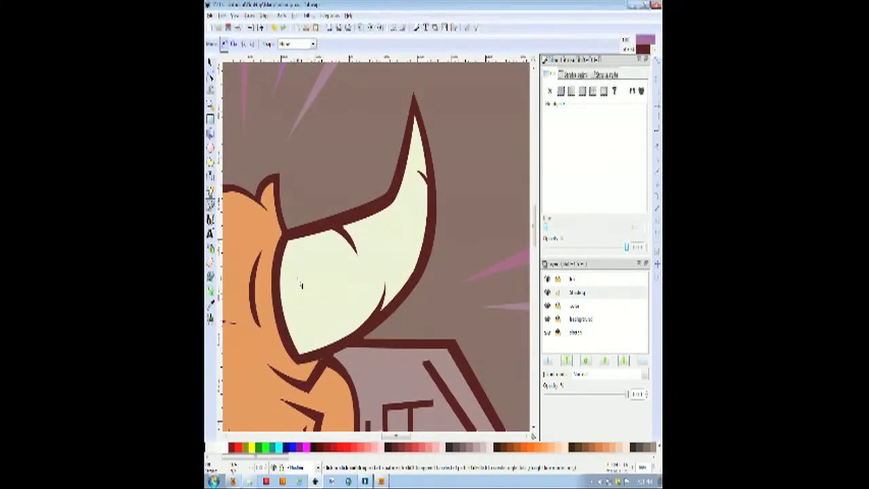
pyautogui.click(279, 297)
pyautogui.moveTo(314, 322); pyautogui.dragTo(340, 321)
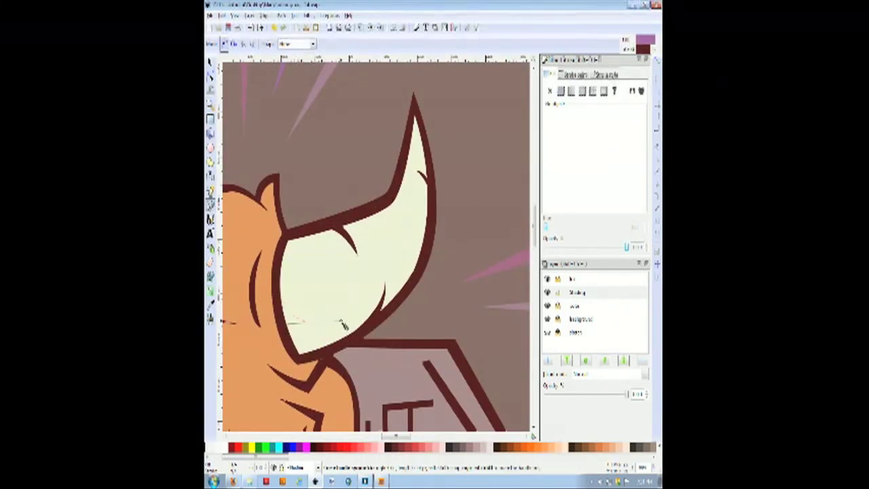
pyautogui.click(388, 273)
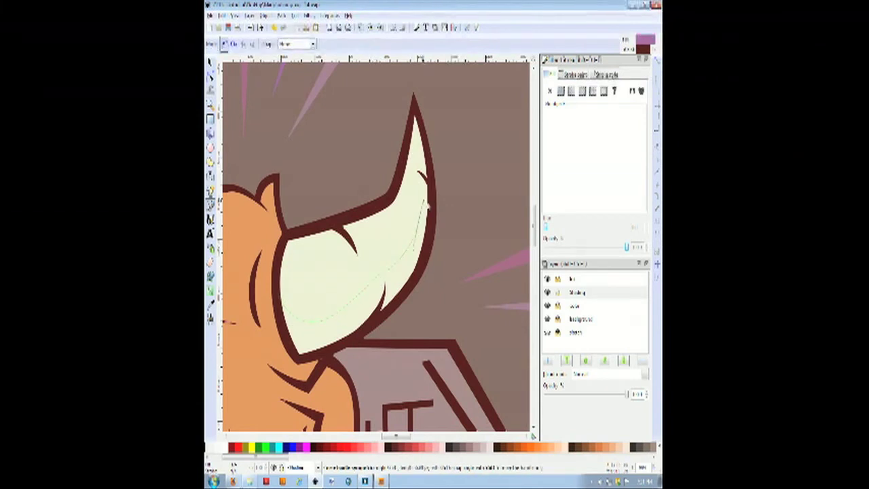
pyautogui.moveTo(416, 115); pyautogui.dragTo(430, 257)
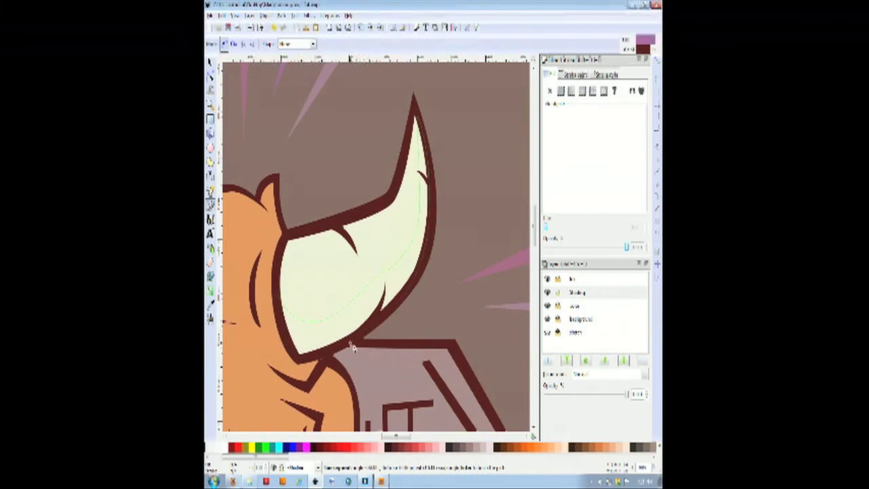
pyautogui.click(301, 364)
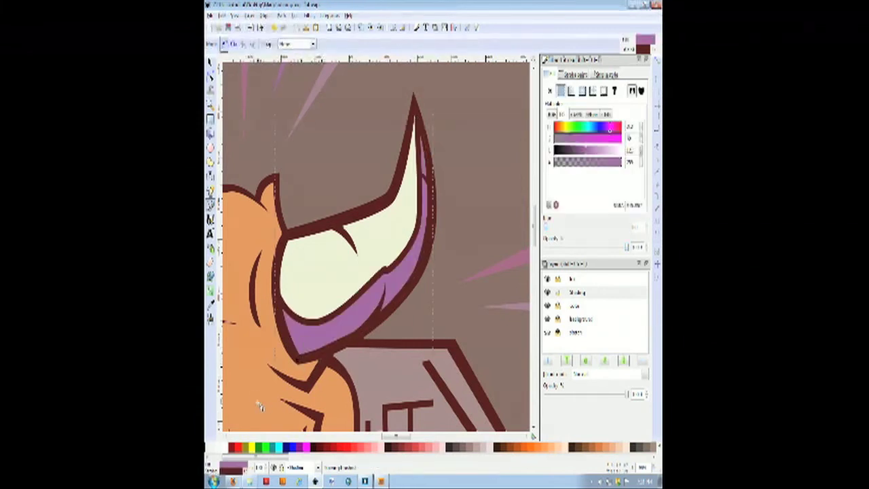
# - Remove the stroke from the horn shadow and fill it with the sampled horn cream, darkened slightly
pyautogui.rightClick(242, 469)
pyautogui.click(244, 464)
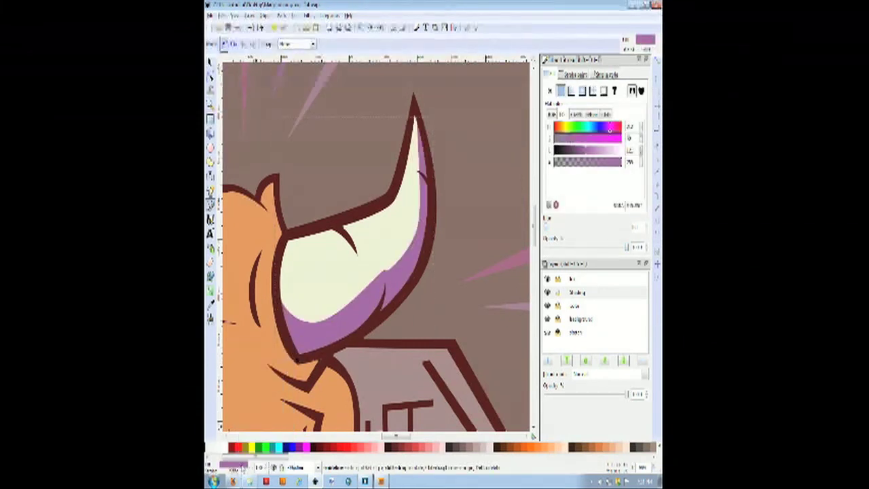
pyautogui.click(210, 306)
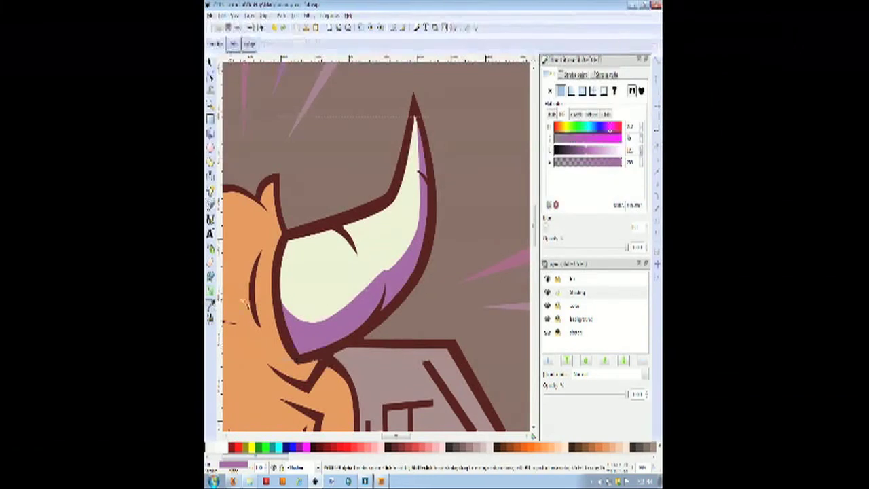
pyautogui.click(332, 283)
pyautogui.moveTo(613, 150)
pyautogui.mouseDown()
pyautogui.moveTo(598, 153)
pyautogui.moveTo(606, 153)
pyautogui.mouseUp()
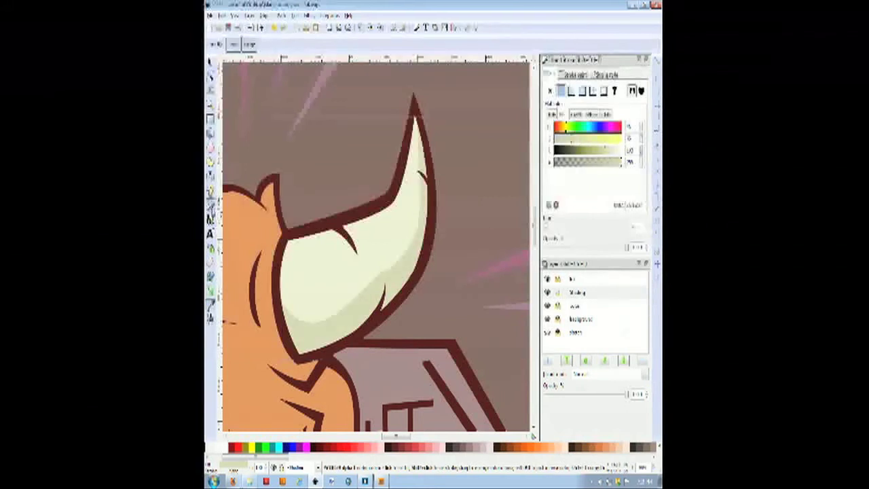
# - Draw a small shadow shape beside the upper crease of the large horn in the same darkened cream
pyautogui.click(211, 206)
pyautogui.click(339, 228)
pyautogui.moveTo(359, 254); pyautogui.dragTo(363, 267)
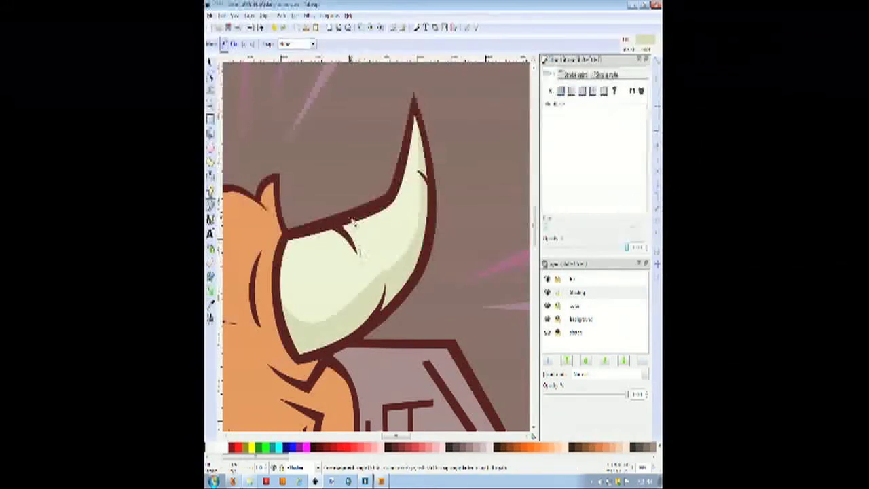
pyautogui.moveTo(349, 220); pyautogui.dragTo(338, 220)
pyautogui.click(338, 228)
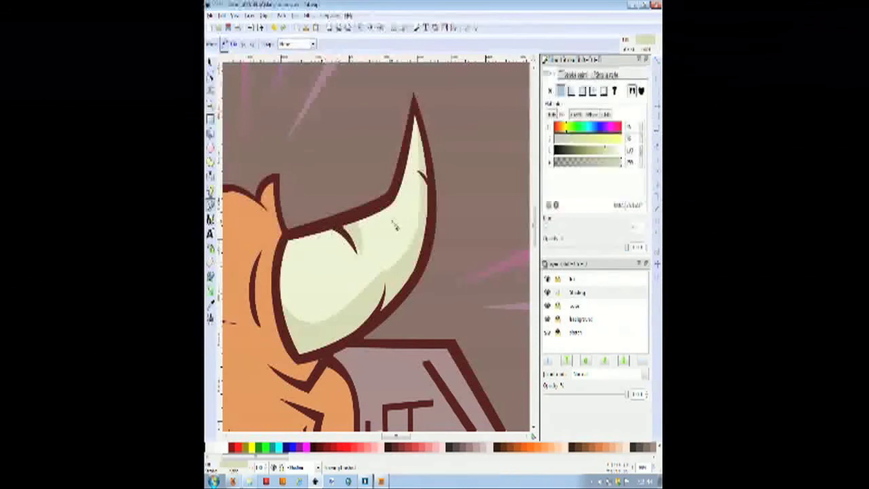
# - Draw matching darkened-cream shadow shapes on the small horn, along its inner base and beneath the upper crease
pyautogui.scroll(-6, 332, 255)
pyautogui.moveTo(347, 269); pyautogui.dragTo(370, 269)
pyautogui.press('Escape')
pyautogui.press('F3')
pyautogui.moveTo(264, 197); pyautogui.dragTo(334, 277)
pyautogui.press('b')
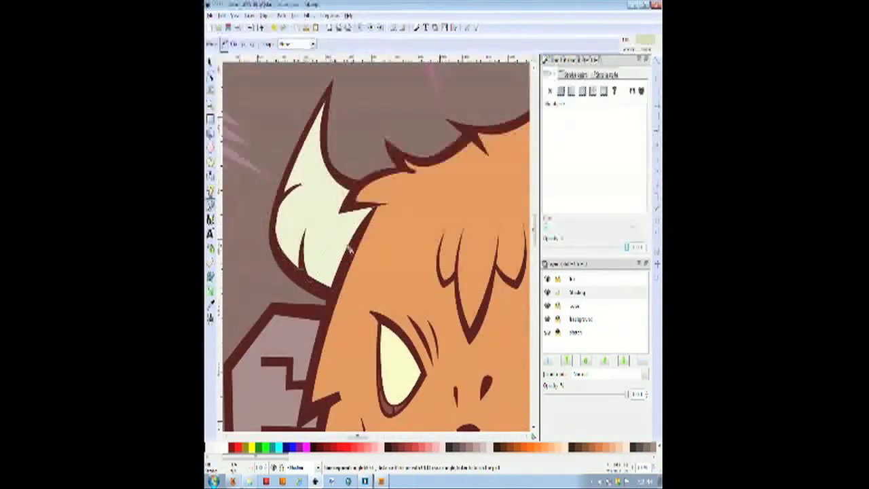
pyautogui.click(359, 192)
pyautogui.click(303, 188)
pyautogui.click(283, 221)
pyautogui.click(303, 188)
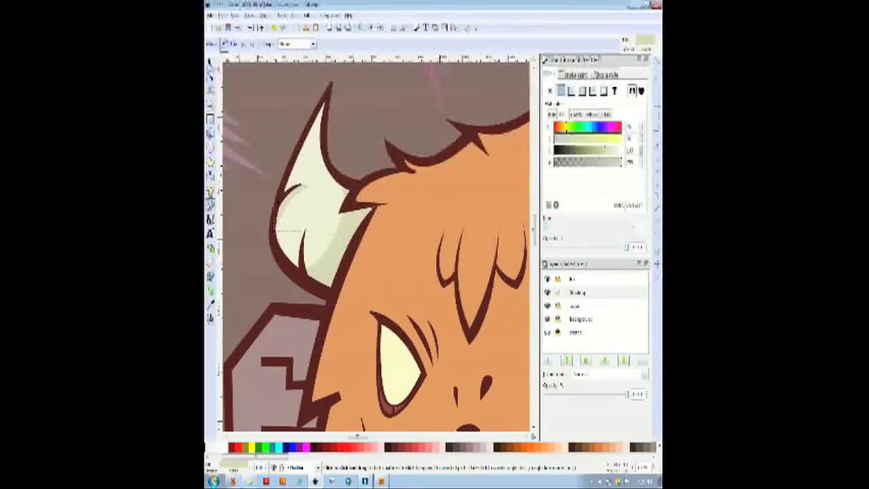
# - Select the horn shadows and examine the shading up close and against the whole monster
pyautogui.press('F1')
pyautogui.keyDown('shift'); pyautogui.click(340, 248); pyautogui.keyUp('shift')
pyautogui.press('3')
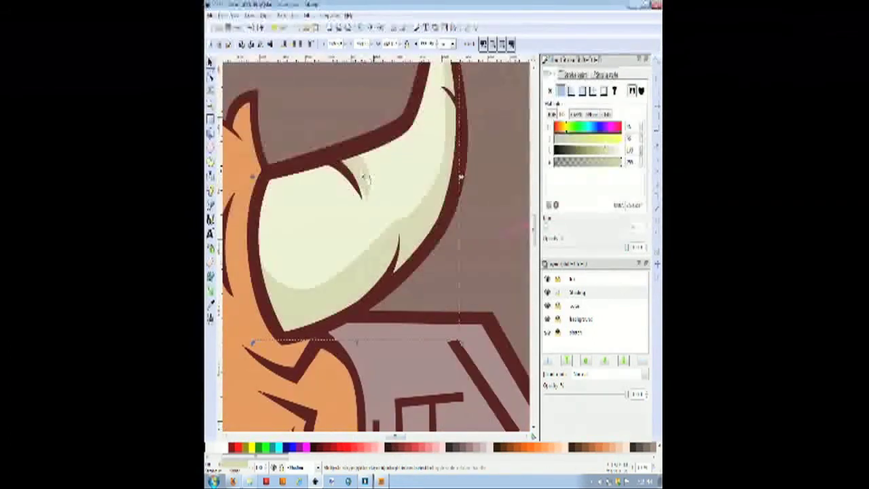
pyautogui.scroll(-4, 300, 207)
pyautogui.press('Escape')
pyautogui.hscroll(-9, 319, 211)
pyautogui.scroll(1, 331, 214)
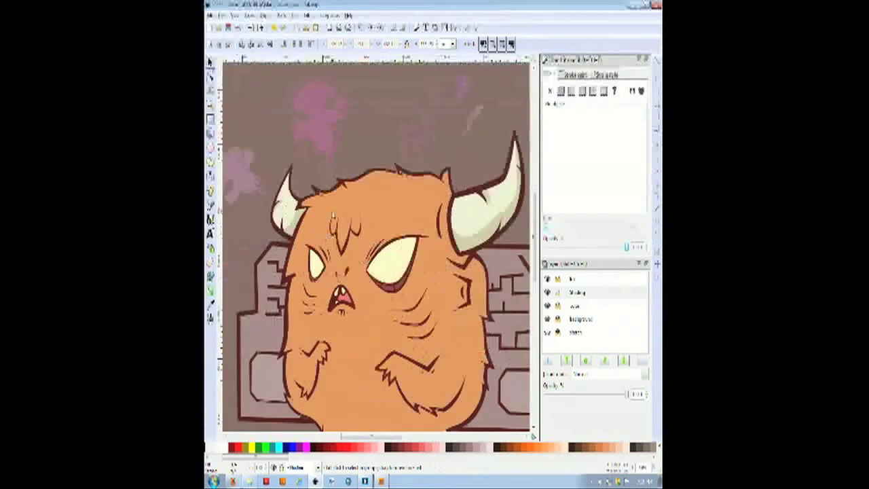
# - Draw a darkened-cream shadow shape along the upper lid edge of the large eye
pyautogui.scroll(-4, 442, 204)
pyautogui.press('b')
pyautogui.scroll(3, 404, 159)
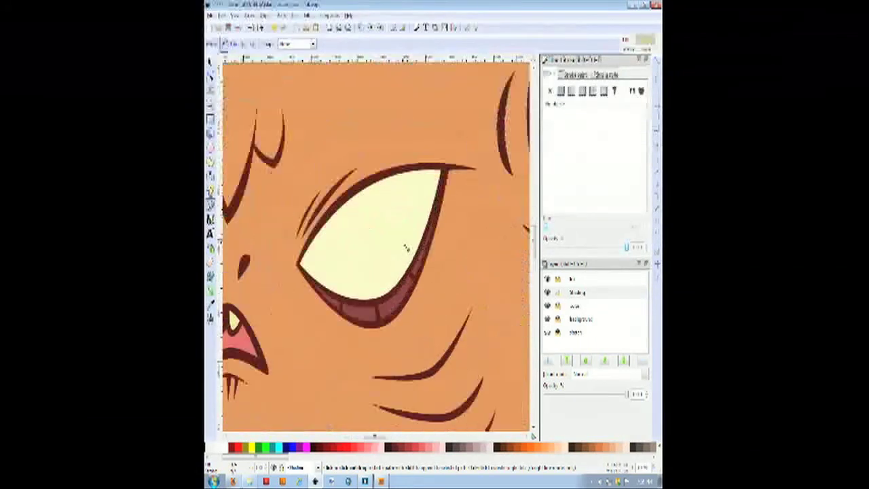
pyautogui.click(299, 264)
pyautogui.click(434, 175)
pyautogui.moveTo(407, 273); pyautogui.dragTo(387, 310)
pyautogui.press('Return')
pyautogui.click(407, 273)
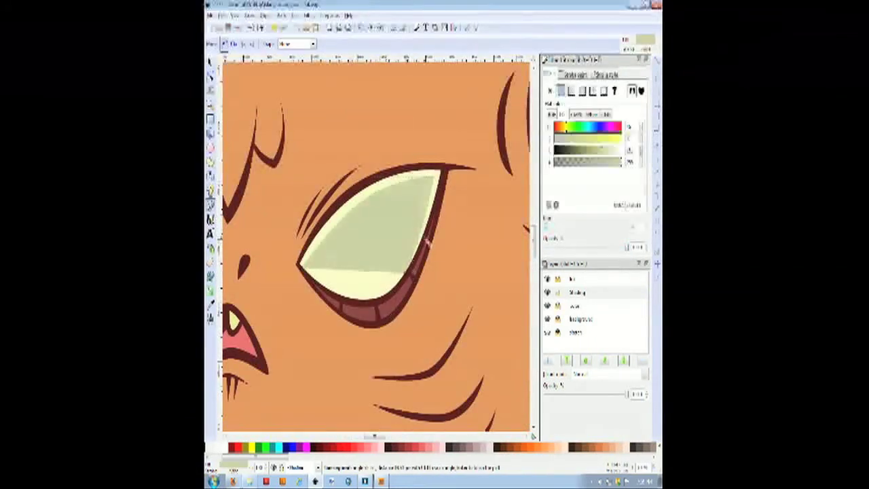
pyautogui.moveTo(443, 169); pyautogui.dragTo(451, 107)
pyautogui.press('Return')
pyautogui.click(442, 169)
pyautogui.moveTo(300, 264); pyautogui.dragTo(242, 387)
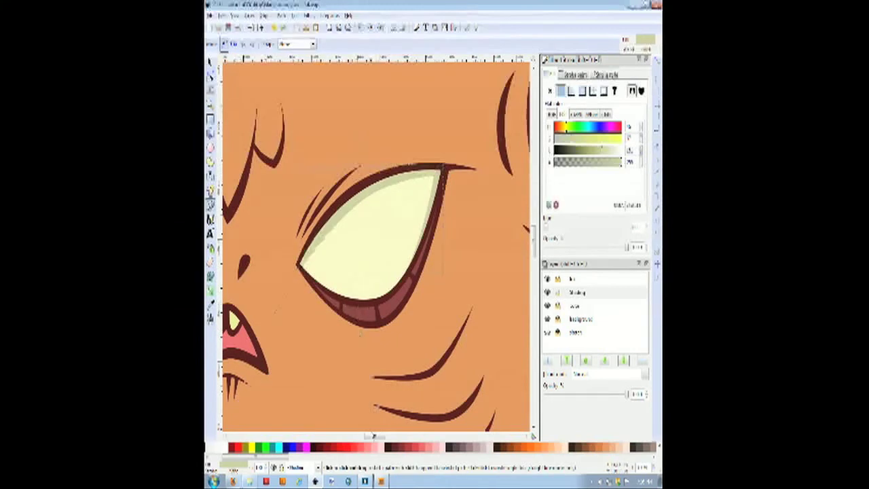
# - Draw a matching darkened-cream shadow along the slanted upper edge of the small eye
pyautogui.hscroll(-10, 357, 202)
pyautogui.click(343, 204)
pyautogui.moveTo(385, 253)
pyautogui.mouseDown()
pyautogui.moveTo(393, 287)
pyautogui.moveTo(342, 296)
pyautogui.moveTo(397, 235)
pyautogui.mouseUp()
pyautogui.press('Return')
pyautogui.click(385, 253)
pyautogui.press('Return')
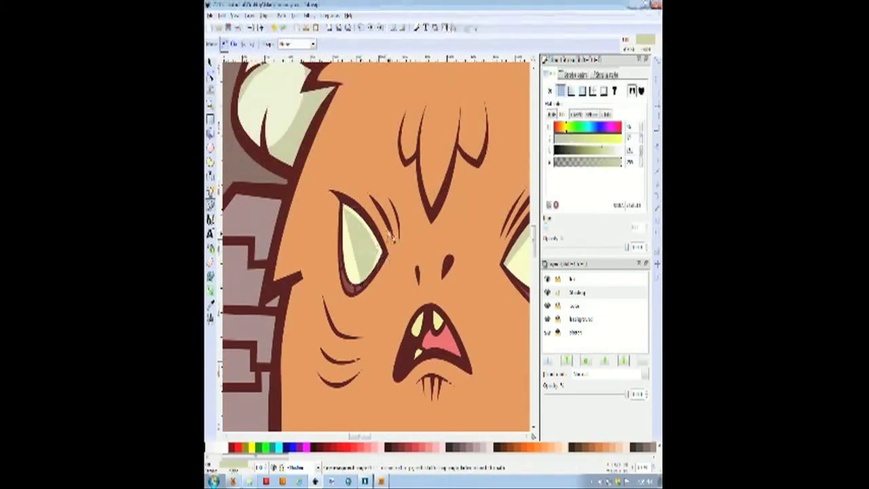
pyautogui.moveTo(343, 202); pyautogui.dragTo(306, 184)
pyautogui.click(385, 253)
pyautogui.scroll(-5, 458, 276)
pyautogui.scroll(4, 455, 275)
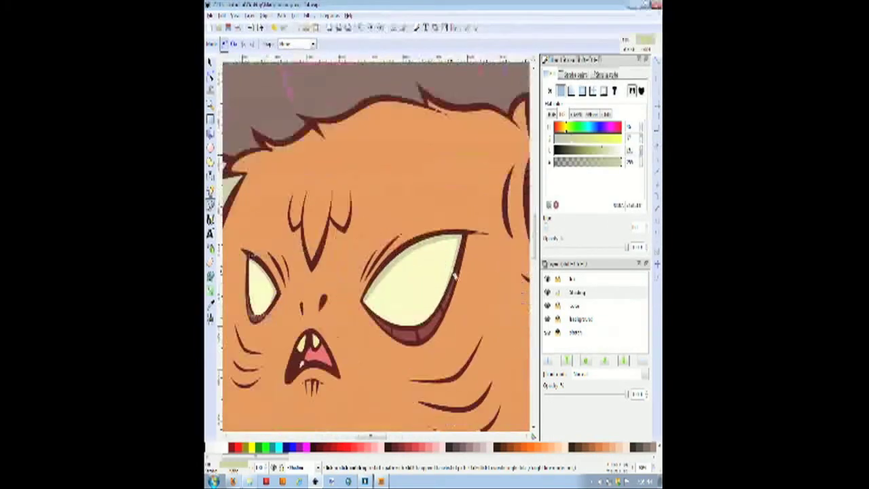
# - Draw a thin curved shadow shape inside the left forehead fur tuft, along the edge of the middle tuft
pyautogui.scroll(-4, 453, 273)
pyautogui.click(210, 64)
pyautogui.click(210, 105)
pyautogui.moveTo(385, 217); pyautogui.dragTo(499, 350)
pyautogui.scroll(1, 309, 236)
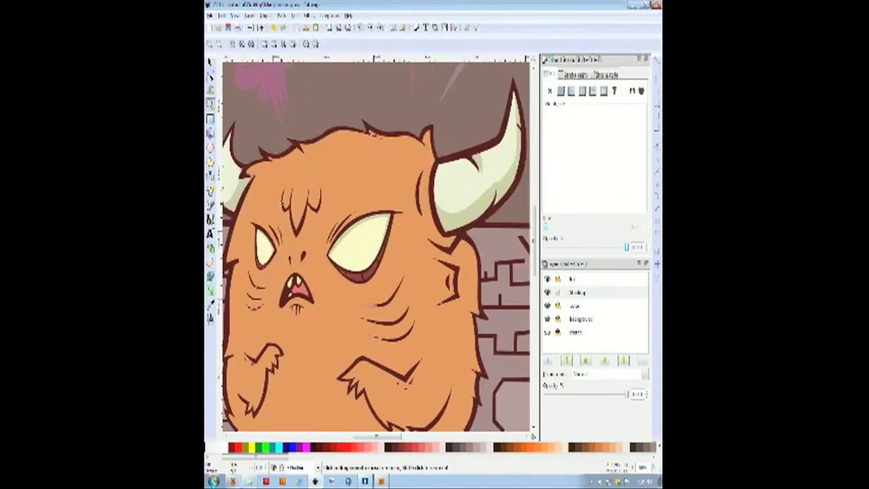
pyautogui.moveTo(268, 164); pyautogui.dragTo(386, 250)
pyautogui.click(210, 205)
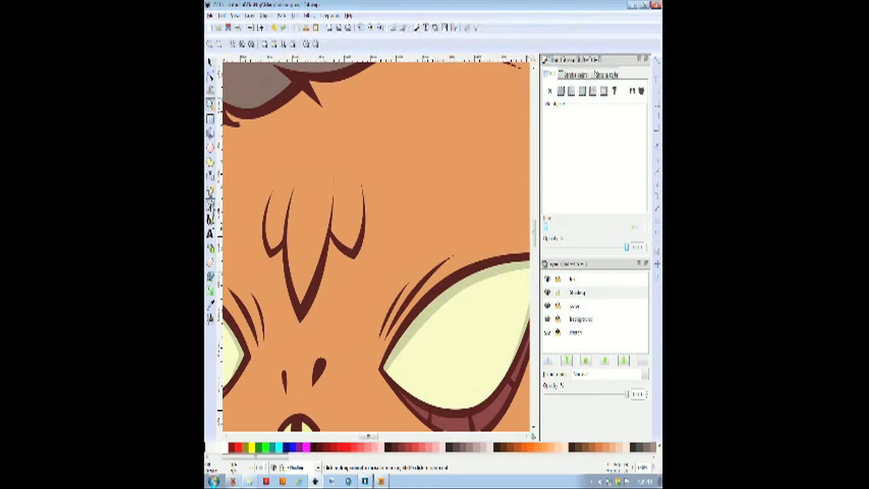
pyautogui.click(274, 249)
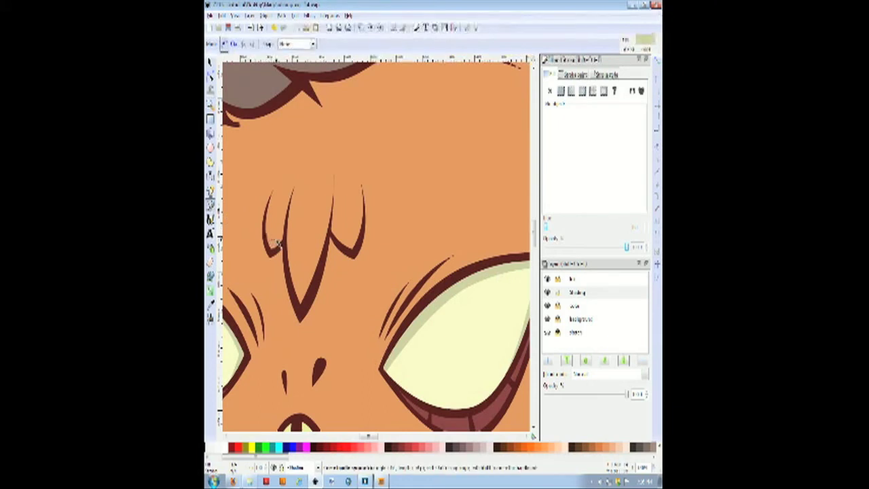
pyautogui.click(295, 175)
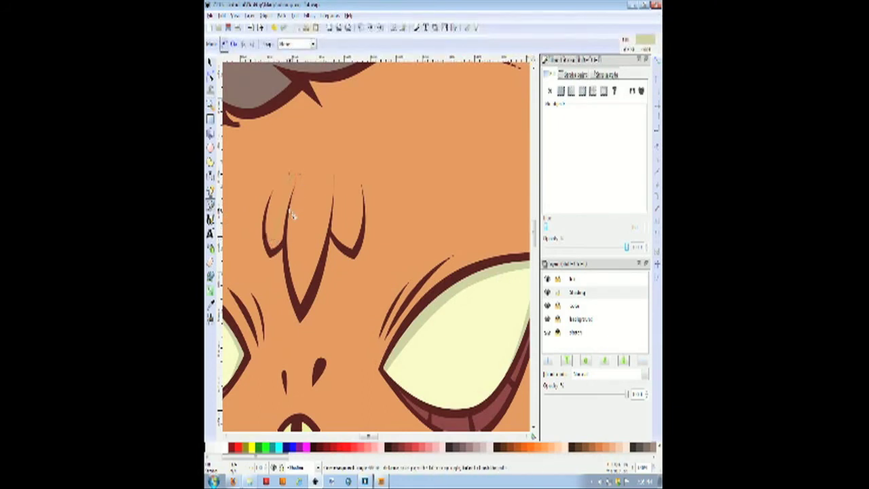
pyautogui.moveTo(289, 212); pyautogui.dragTo(288, 230)
pyautogui.click(273, 244)
# - Fill the left tuft shadow with the sampled fur orange, darkened to a muted brownish orange
pyautogui.press('F7')
pyautogui.click(328, 155)
pyautogui.moveTo(596, 152); pyautogui.dragTo(583, 161)
pyautogui.moveTo(560, 129); pyautogui.dragTo(561, 130)
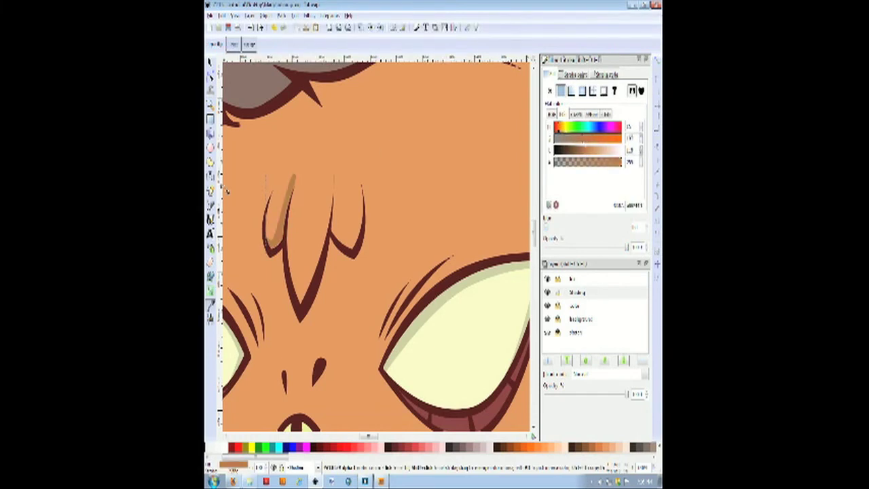
# - Draw a darkened-orange shadow inside the middle forehead tuft, tapering along its right edge down to the tip
pyautogui.click(210, 205)
pyautogui.click(302, 286)
pyautogui.press('Return')
pyautogui.click(300, 286)
pyautogui.moveTo(332, 170); pyautogui.dragTo(333, 116)
pyautogui.press('Return')
pyautogui.click(333, 169)
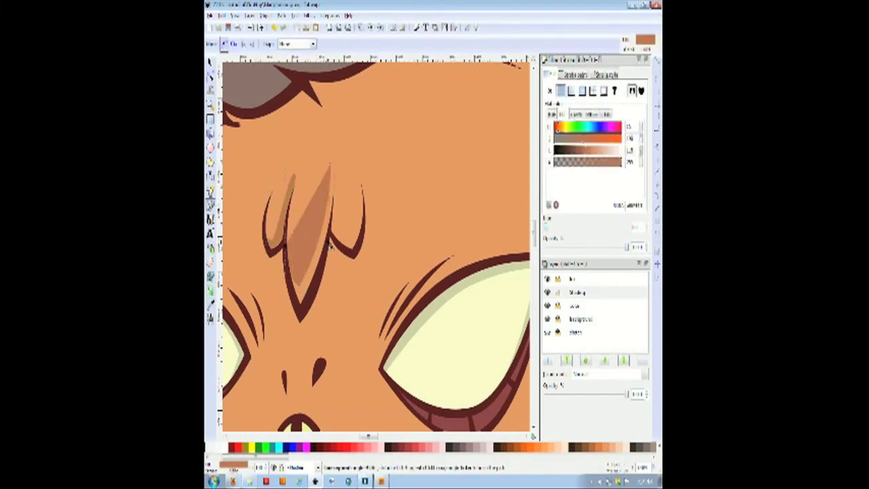
pyautogui.click(303, 312)
# - Draw a narrow darkened-orange shadow inside the right forehead tuft, beside the middle tuft's outline
pyautogui.click(351, 231)
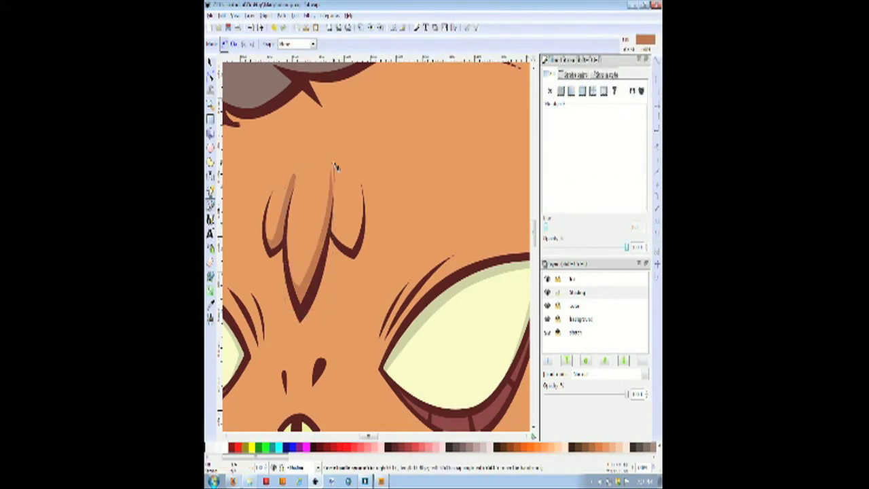
pyautogui.moveTo(332, 170); pyautogui.dragTo(333, 153)
pyautogui.press('Return')
pyautogui.click(333, 170)
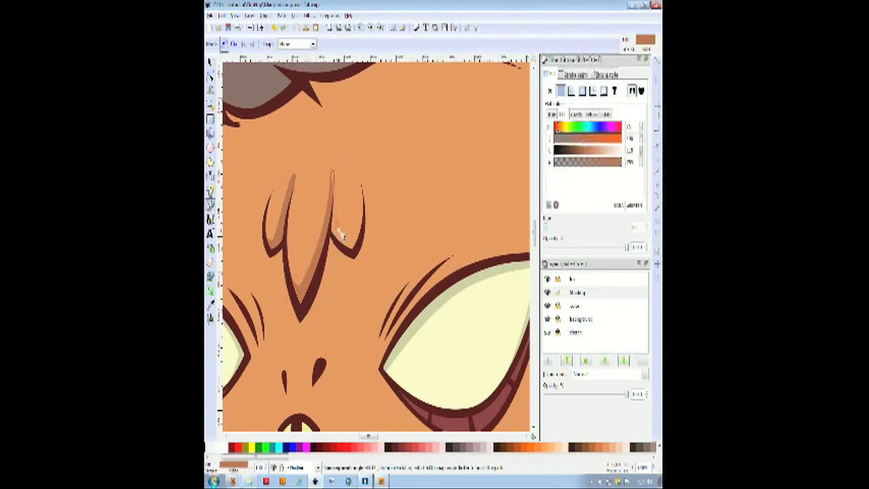
pyautogui.moveTo(332, 236); pyautogui.dragTo(333, 262)
pyautogui.press('Return')
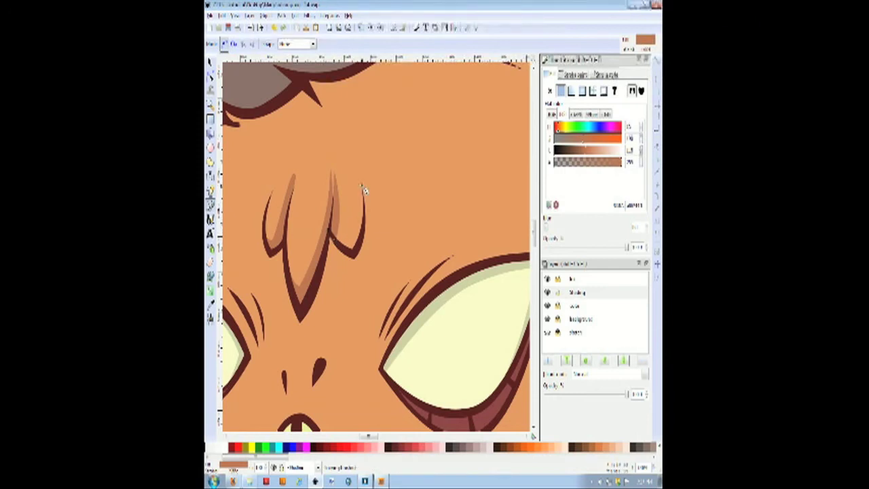
# - Draw a cast shadow around the outer side and underside of the right forehead tuft, undoing the misplaced segment
pyautogui.click(377, 258)
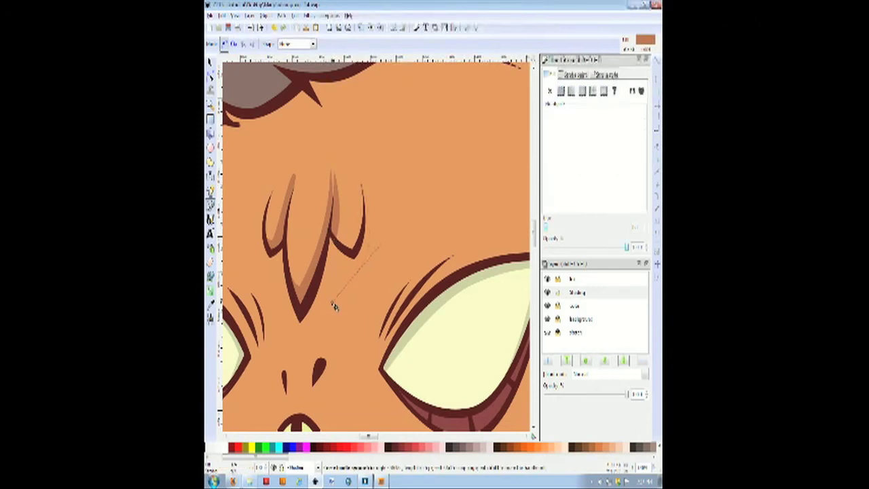
pyautogui.doubleClick(361, 273)
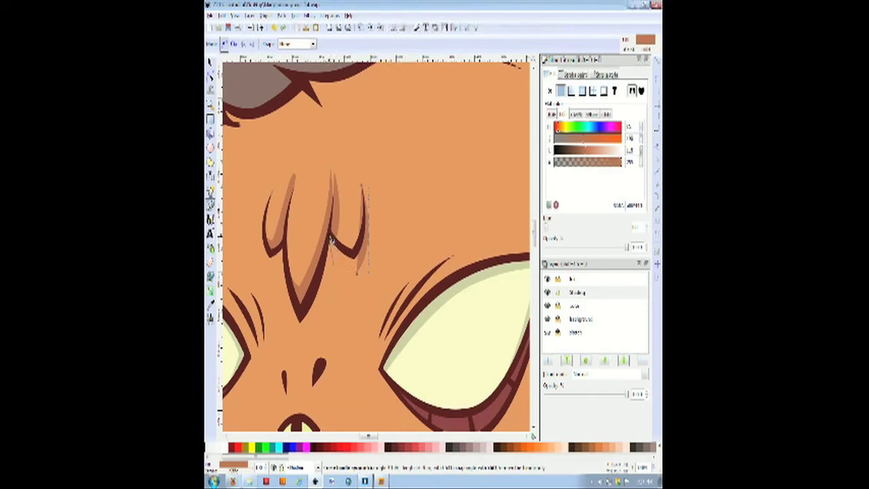
pyautogui.click(334, 252)
pyautogui.click(335, 262)
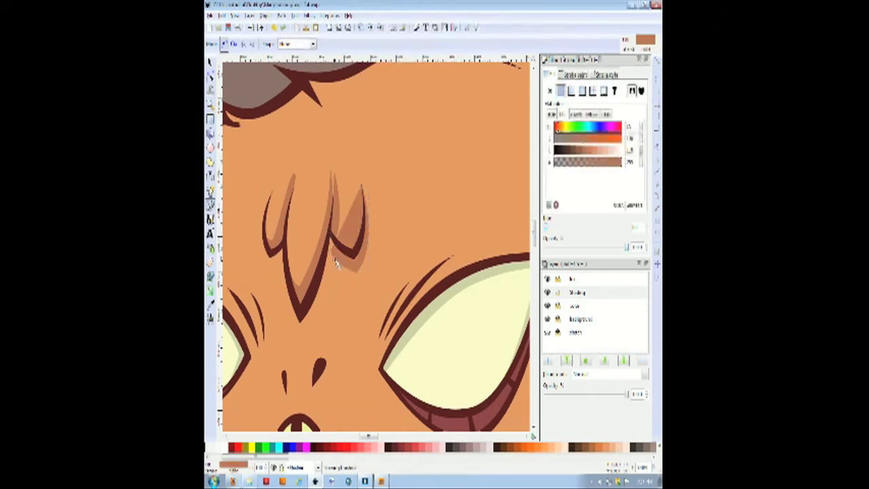
pyautogui.hotkey('ctrl', 'z')
pyautogui.press('F2')
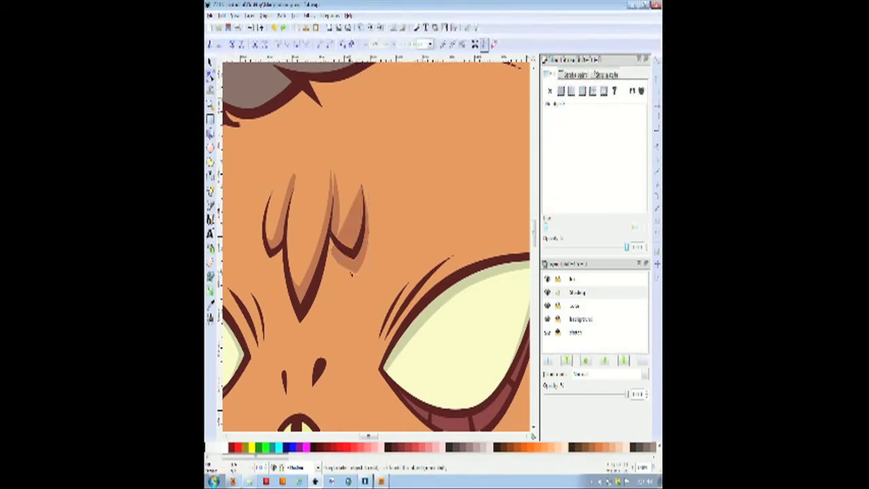
pyautogui.click(352, 274)
pyautogui.press('d')
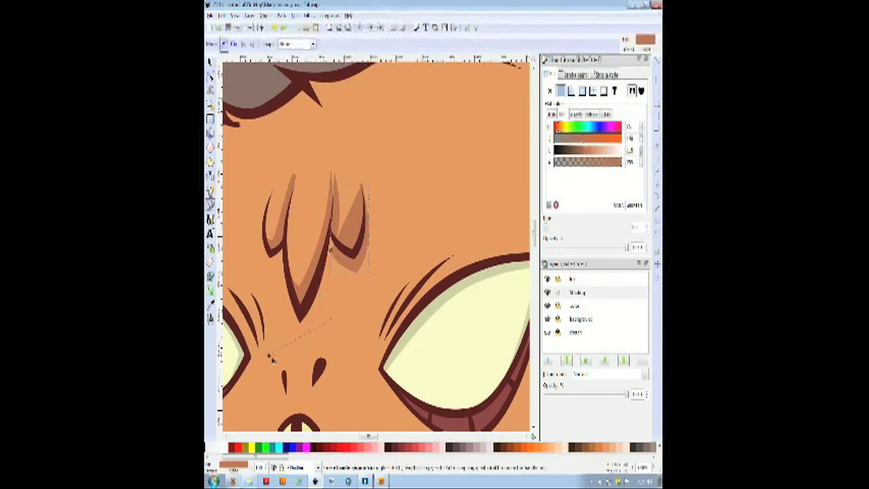
# - Continue the cast shadow around the middle forehead tuft and add a matching one beneath the left tuft
pyautogui.click(300, 338)
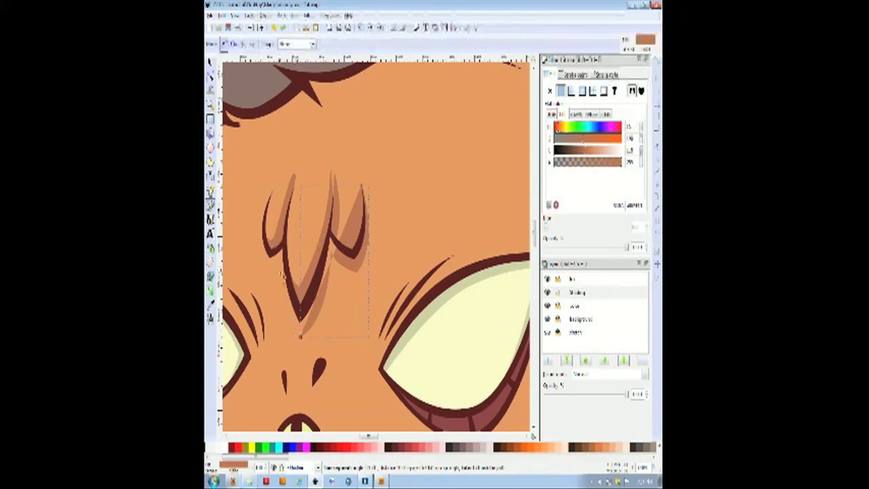
pyautogui.moveTo(291, 215); pyautogui.dragTo(292, 218)
pyautogui.press('Return')
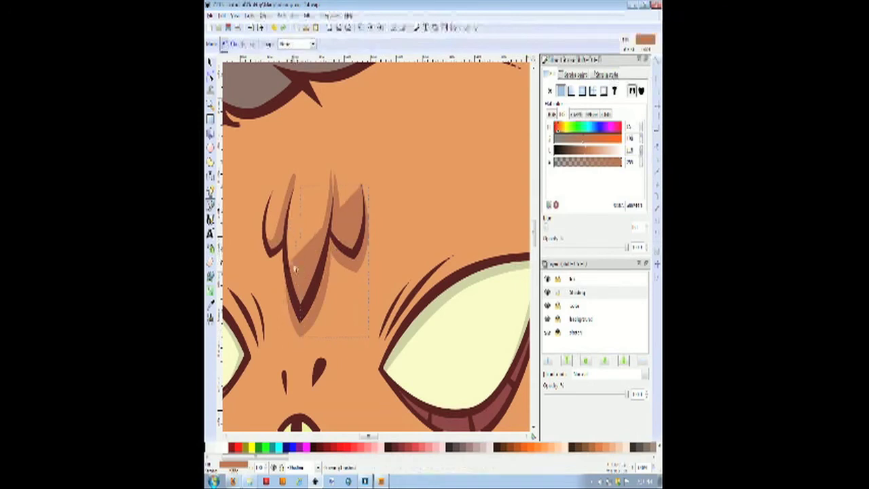
pyautogui.click(362, 186)
pyautogui.press('Escape')
pyautogui.click(265, 246)
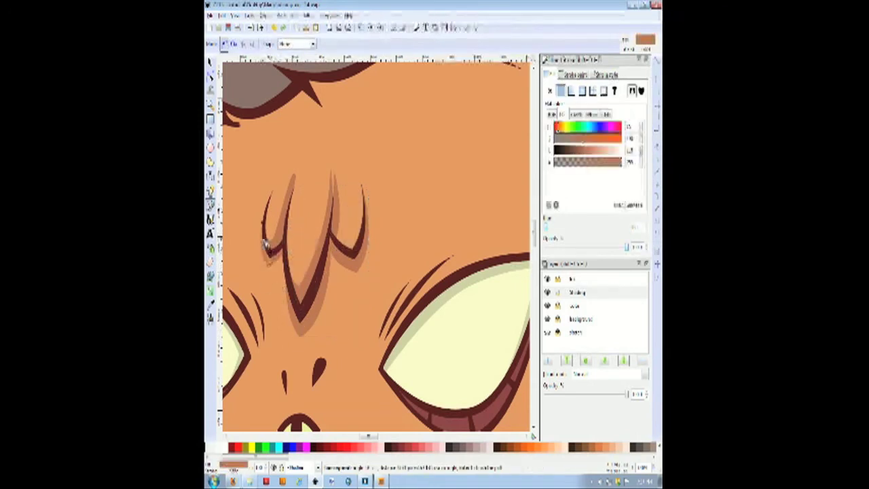
# - Draw darkened-orange shadow shapes under the lower lids of the large eye and the small eye
pyautogui.click(210, 62)
pyautogui.press('5')
pyautogui.click(243, 110)
pyautogui.click(210, 104)
pyautogui.moveTo(348, 231); pyautogui.dragTo(436, 338)
pyautogui.press('b')
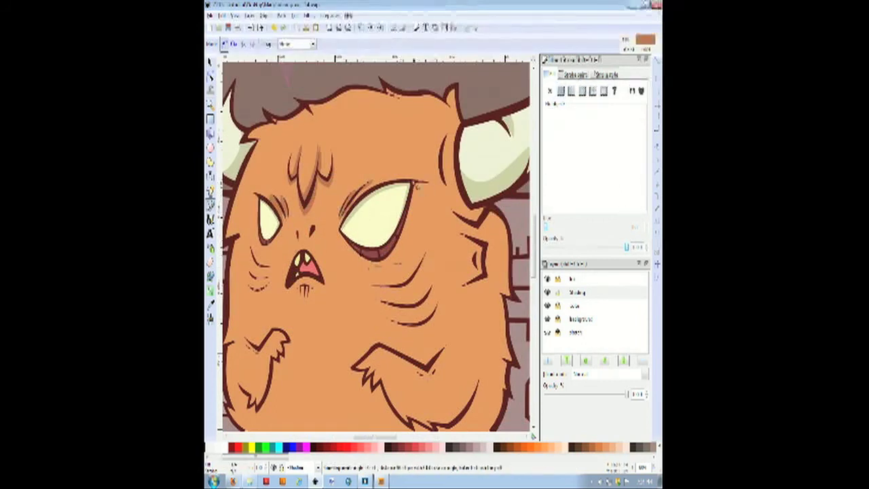
pyautogui.click(414, 184)
pyautogui.press('End')
pyautogui.click(262, 243)
pyautogui.click(279, 225)
pyautogui.click(262, 243)
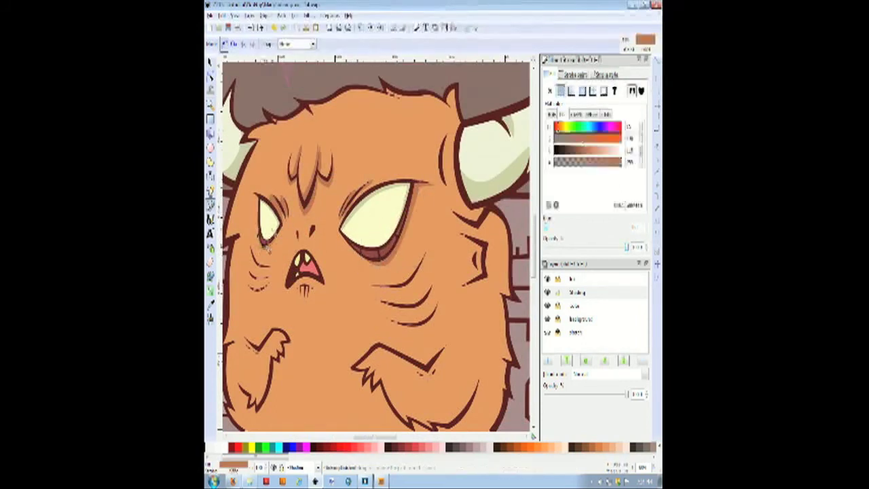
# - Draw a small darkened-orange shadow beneath the mouth, over the chin lines
pyautogui.click(297, 285)
pyautogui.click(313, 287)
pyautogui.click(296, 285)
# - Draw a darkened-orange shadow under each of the three cheek wrinkles below the large eye
pyautogui.click(379, 287)
pyautogui.click(426, 254)
pyautogui.click(379, 286)
pyautogui.click(384, 303)
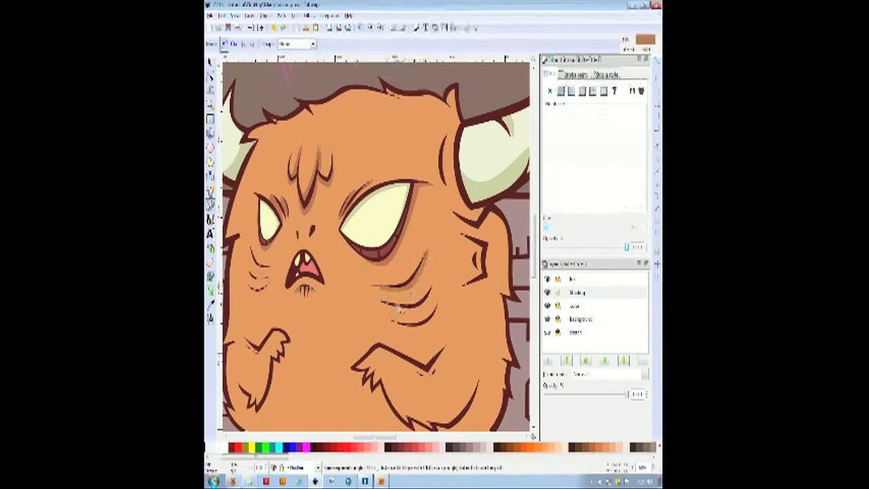
pyautogui.click(431, 287)
pyautogui.click(385, 302)
pyautogui.click(398, 323)
pyautogui.click(438, 305)
pyautogui.click(398, 323)
# - Draw matching darkened-orange shadows under the cheek wrinkles below the small eye
pyautogui.click(250, 275)
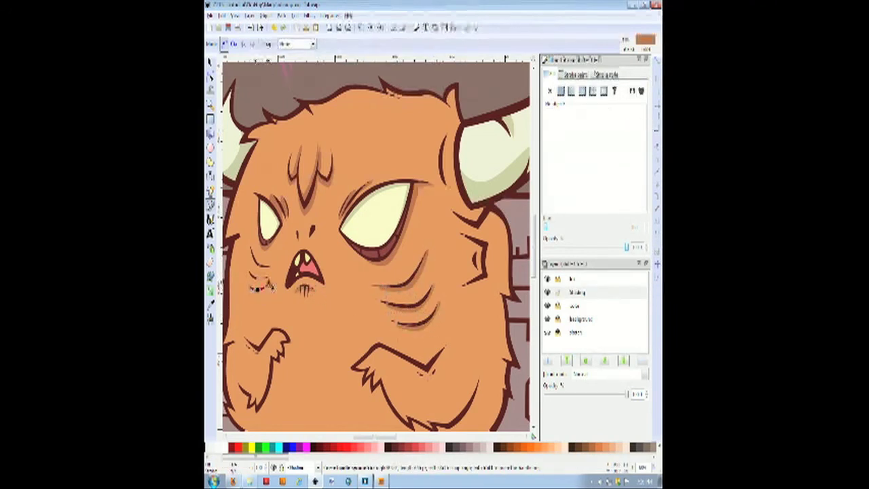
pyautogui.click(267, 279)
pyautogui.click(250, 275)
pyautogui.click(251, 251)
pyautogui.click(266, 266)
pyautogui.click(251, 251)
# - Draw darkened-orange shadows around the ear outline and beneath the crease under the large horn
pyautogui.click(463, 235)
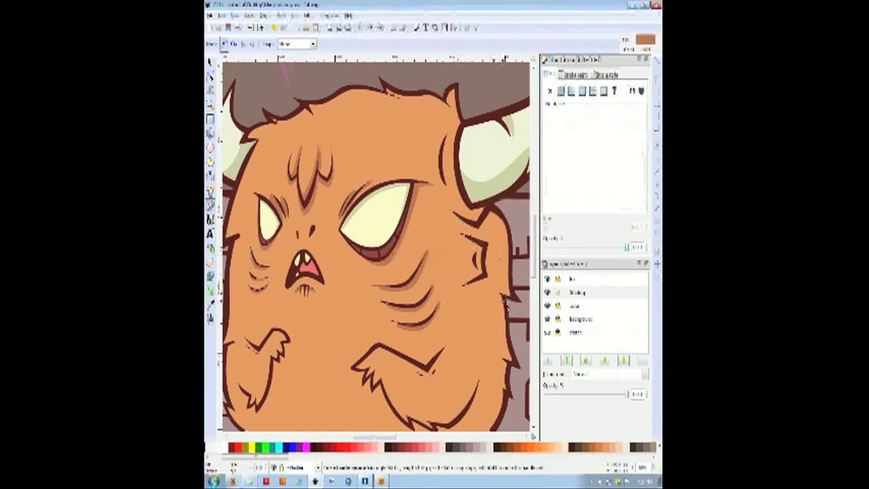
pyautogui.click(463, 287)
pyautogui.moveTo(495, 258); pyautogui.dragTo(497, 236)
pyautogui.click(488, 212)
pyautogui.click(451, 206)
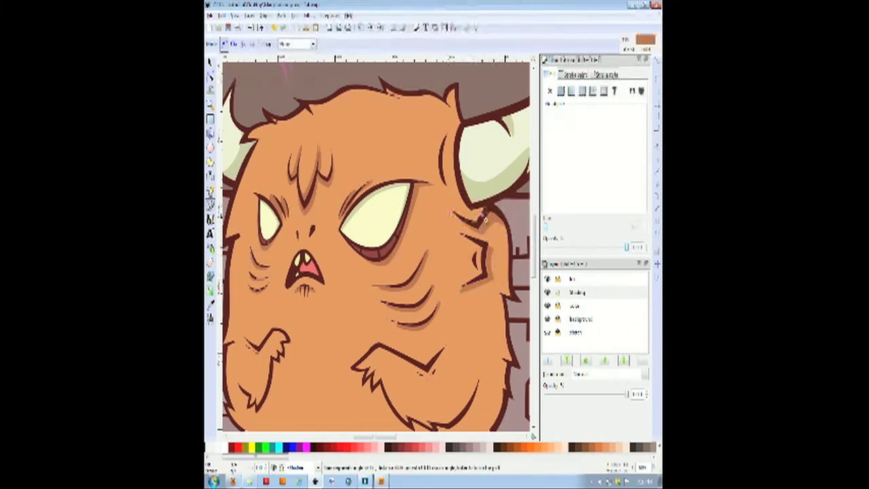
pyautogui.click(487, 212)
# - Draw darkened-orange shadows at the crease and pointed tuft beside the large horn and below the fur atop the head
pyautogui.click(451, 133)
pyautogui.click(445, 183)
pyautogui.click(450, 133)
pyautogui.click(450, 102)
pyautogui.click(457, 134)
pyautogui.click(450, 102)
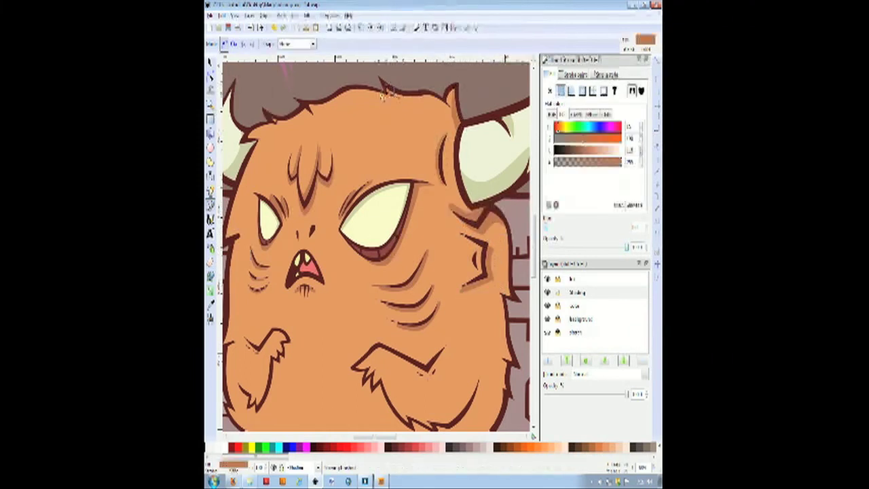
pyautogui.click(385, 90)
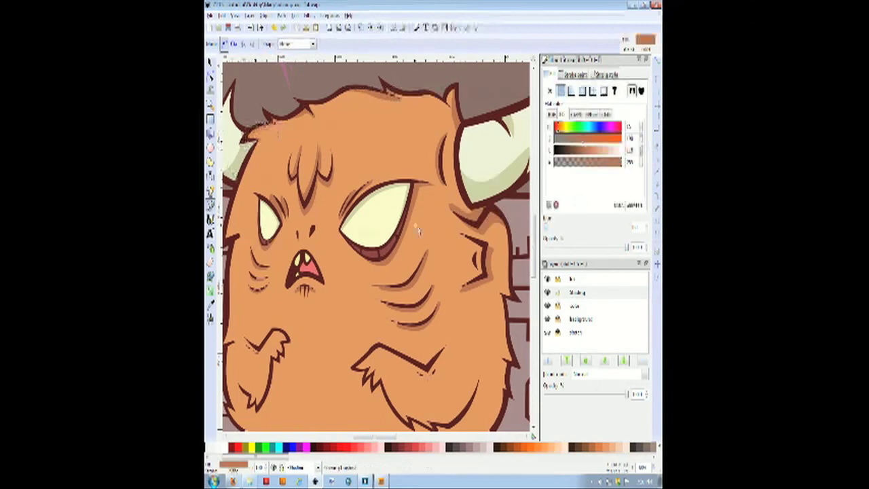
# - Draw a thin darkened-orange shadow down the body's edge from beside the ear to the underside near the front leg
pyautogui.scroll(-1, 380, 204)
pyautogui.moveTo(498, 229); pyautogui.dragTo(496, 238)
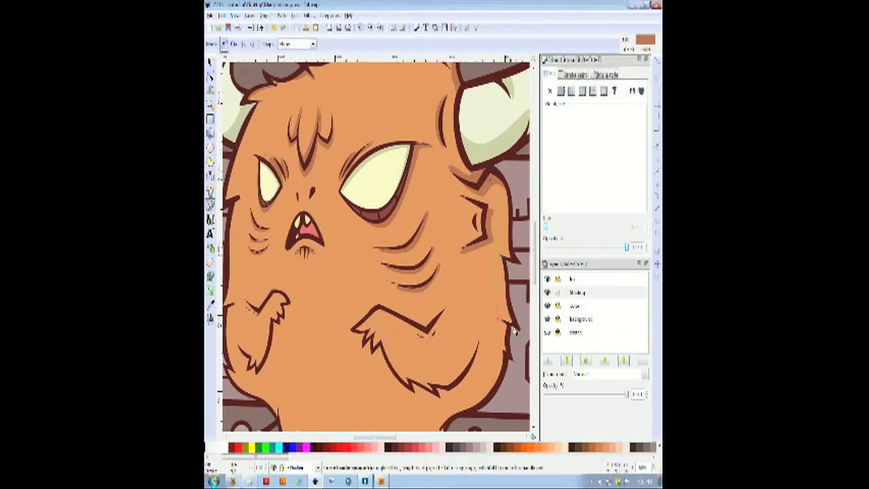
pyautogui.click(514, 330)
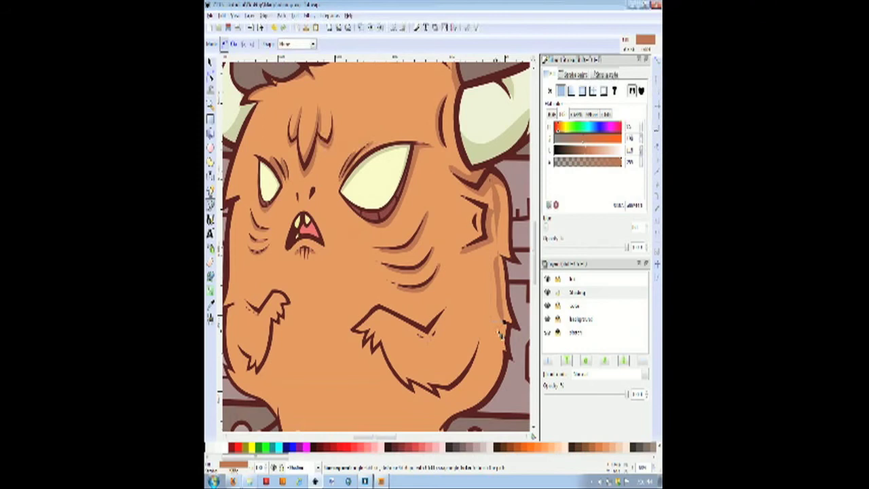
pyautogui.scroll(-2, 503, 350)
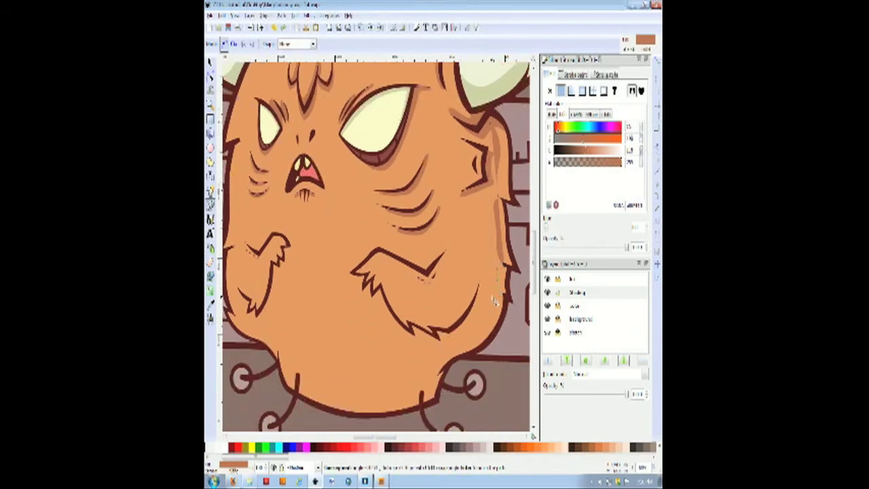
pyautogui.click(428, 374)
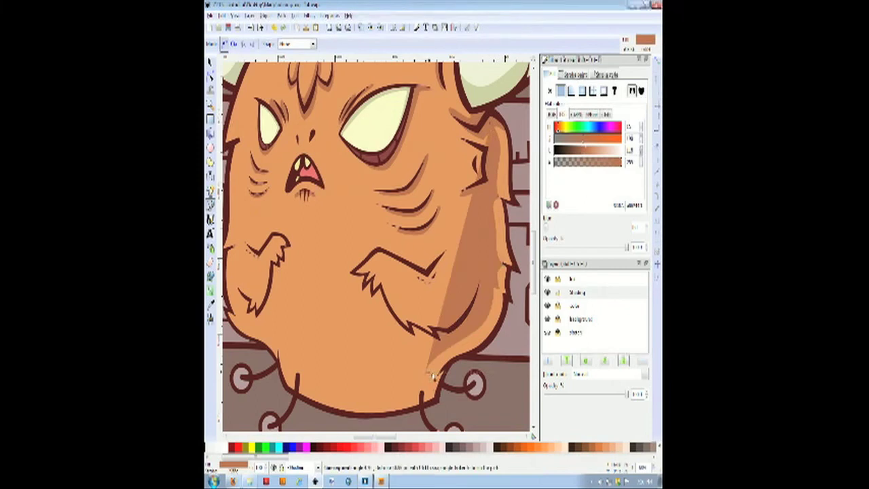
pyautogui.click(393, 412)
pyautogui.doubleClick(444, 400)
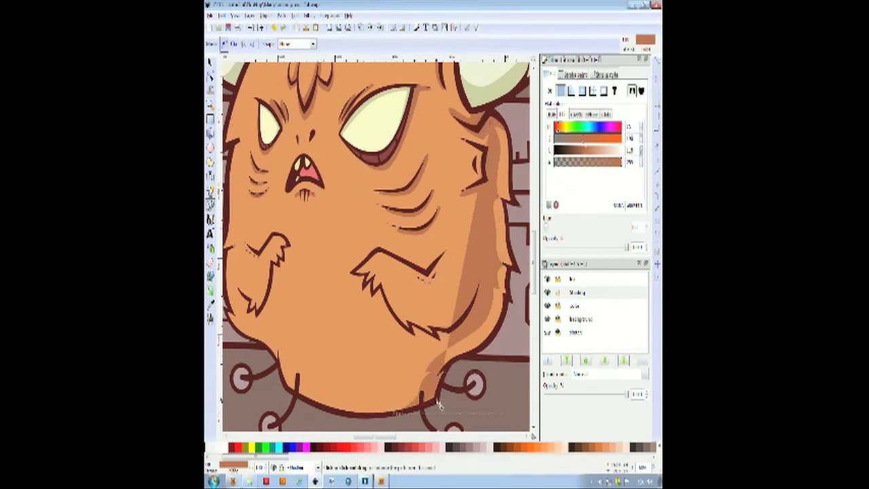
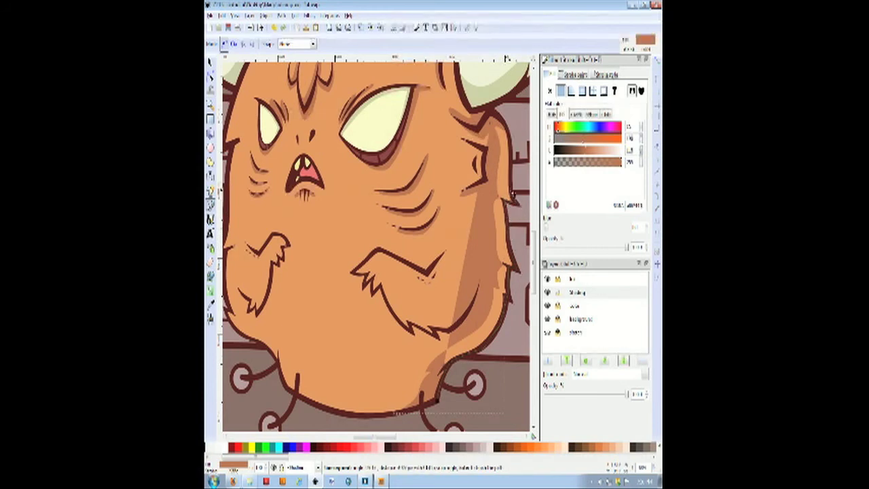
pyautogui.click(510, 134)
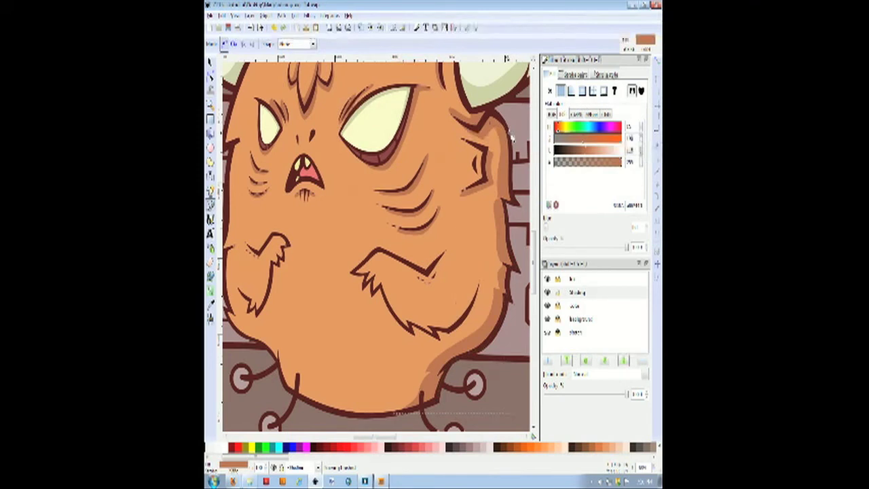
# - Check the thin body-edge shadow against the whole illustration and delete it
pyautogui.scroll(-4, 448, 257)
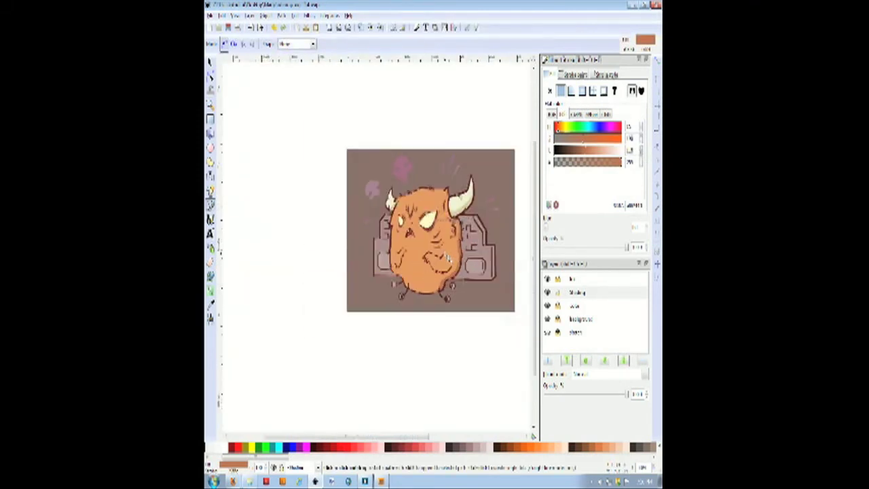
pyautogui.scroll(-1, 488, 259)
pyautogui.scroll(3, 486, 258)
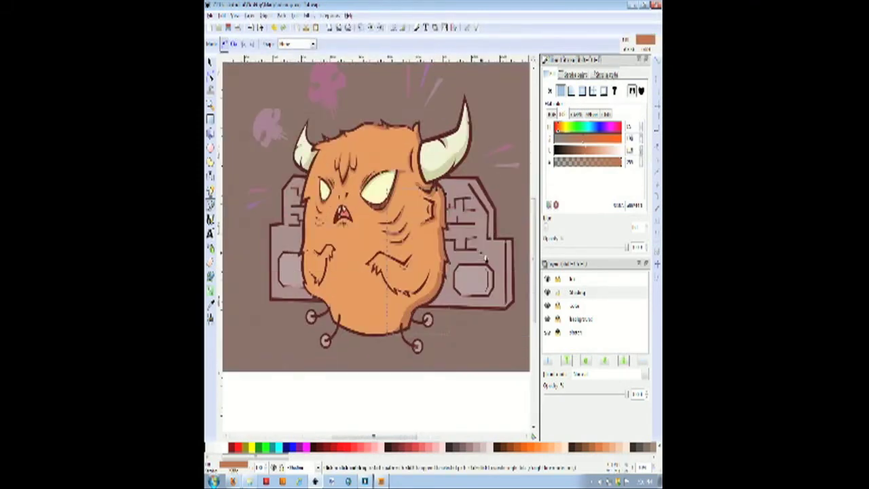
pyautogui.click(211, 62)
pyautogui.press('Delete')
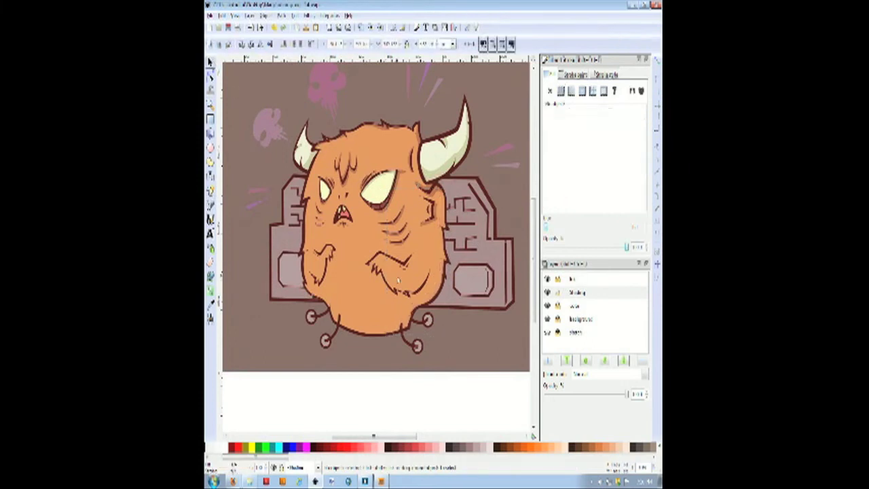
# - Draw a wider darkened-orange shadow with jagged fur edges from the ear down the body's side to the underside by the leg
pyautogui.press('b')
pyautogui.scroll(1, 436, 230)
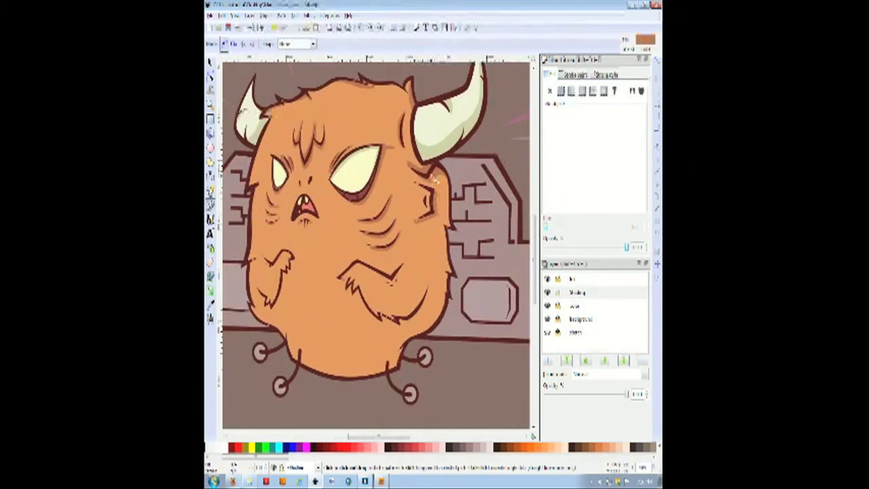
pyautogui.click(428, 181)
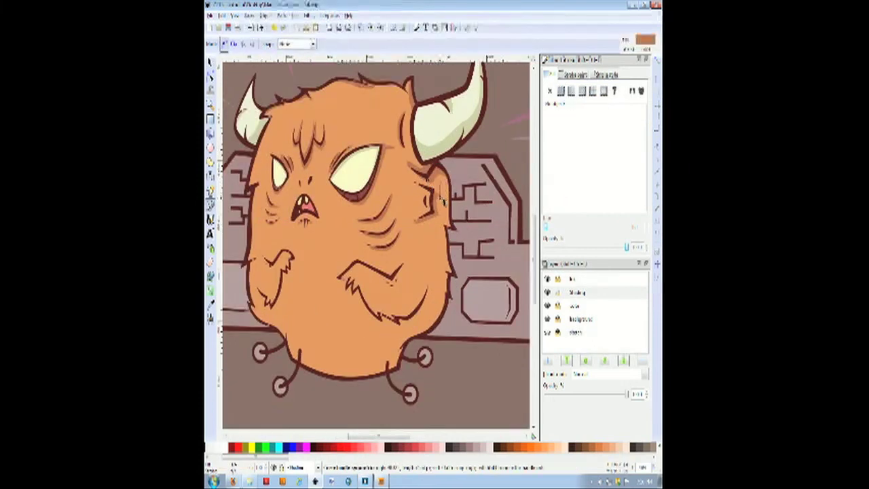
pyautogui.moveTo(440, 198); pyautogui.dragTo(436, 219)
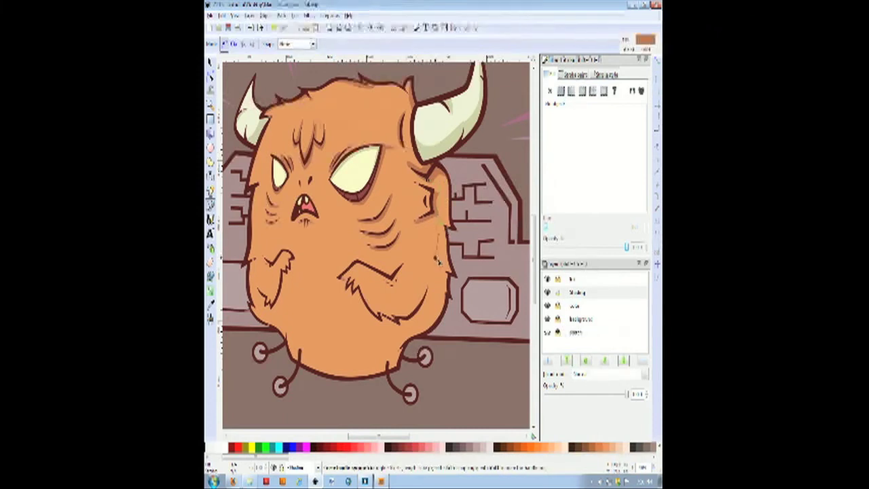
pyautogui.moveTo(448, 273); pyautogui.dragTo(448, 273)
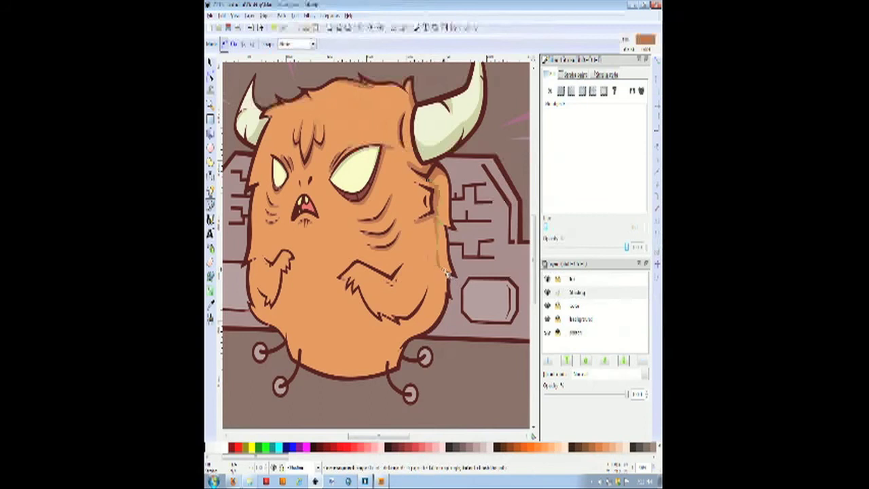
pyautogui.press('Return')
pyautogui.click(446, 273)
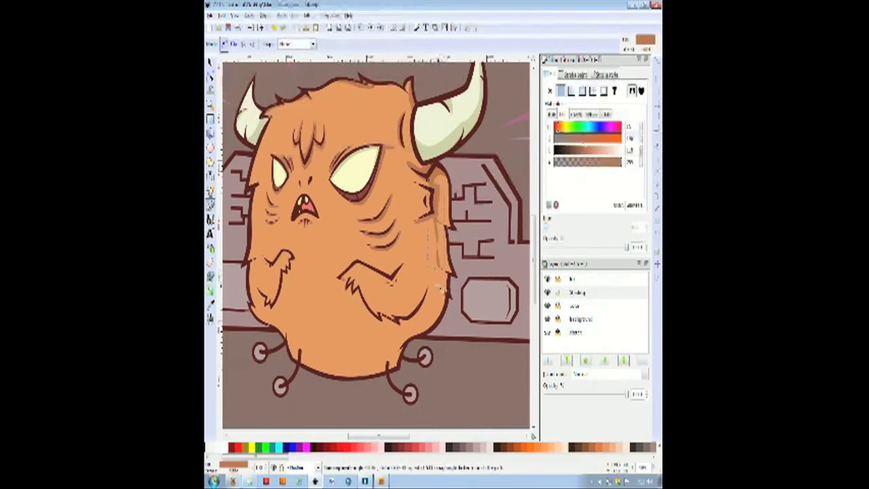
pyautogui.moveTo(443, 292); pyautogui.dragTo(445, 300)
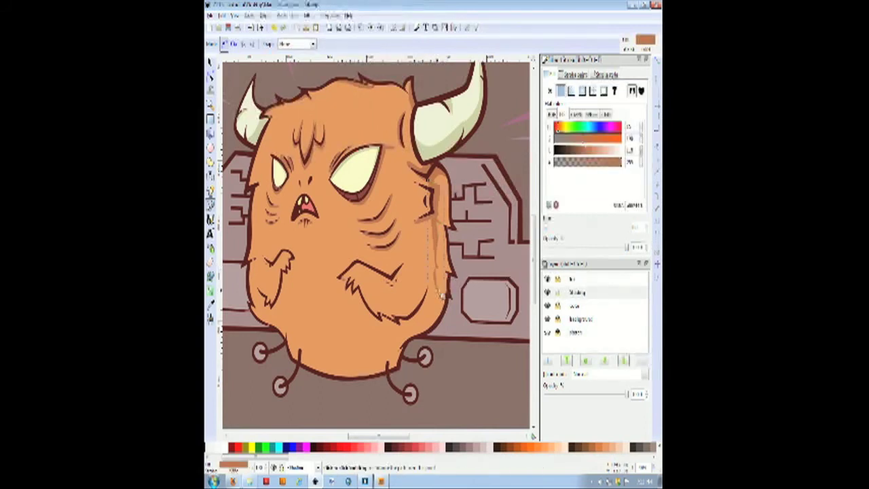
pyautogui.moveTo(412, 325); pyautogui.dragTo(409, 325)
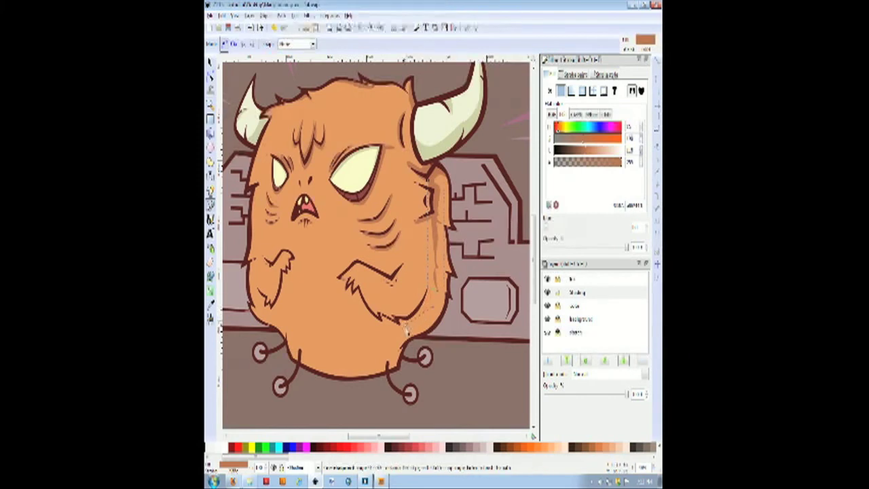
pyautogui.click(379, 357)
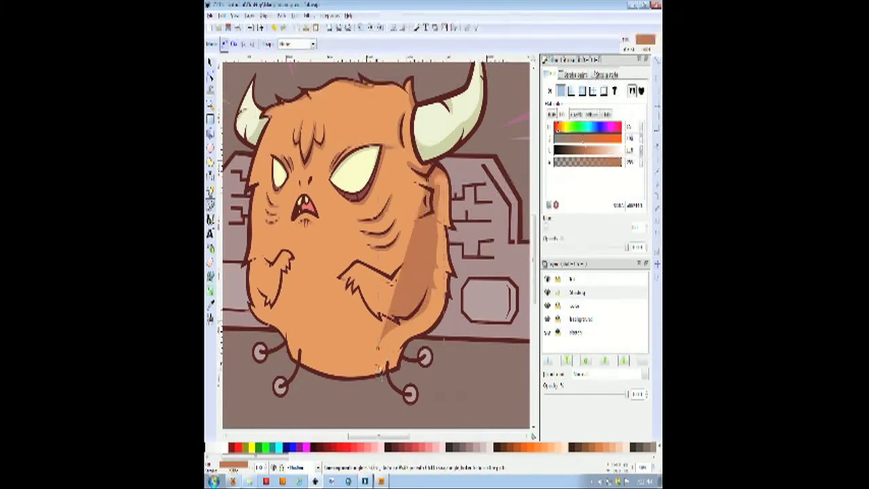
pyautogui.moveTo(378, 368); pyautogui.dragTo(379, 371)
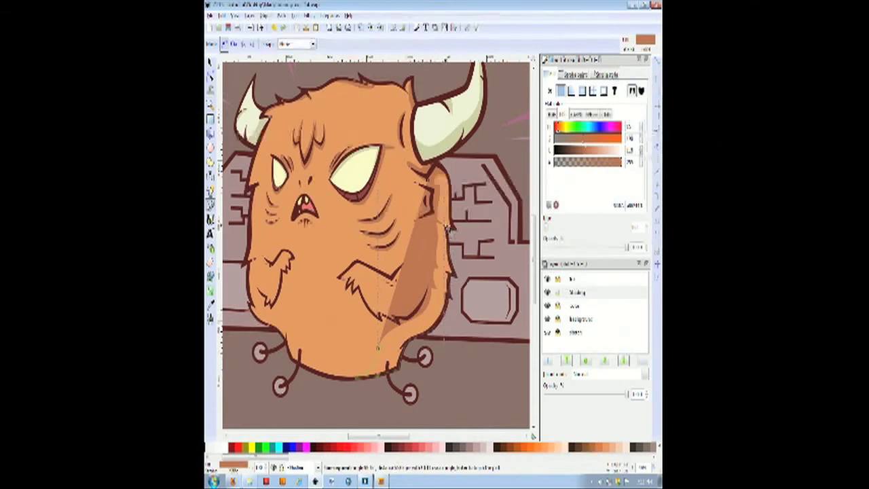
pyautogui.click(440, 175)
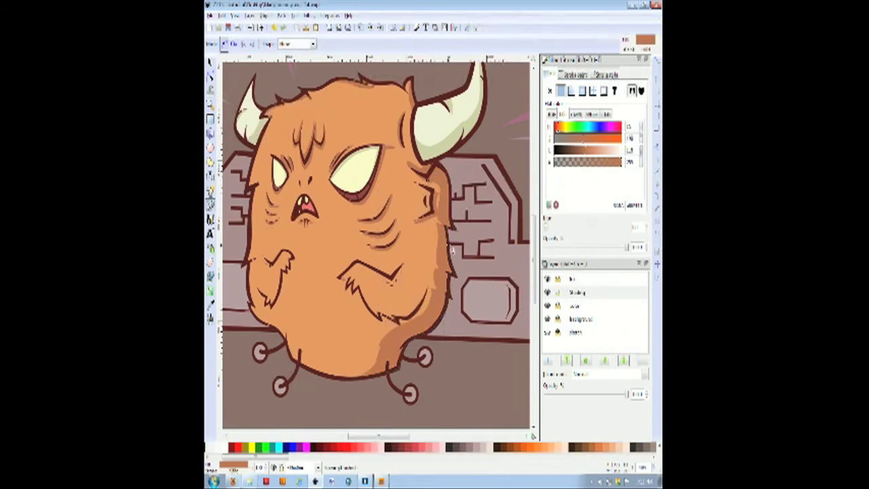
# - Add narrow darkened-orange fur streaks just inside the body-side shadow, below the ear
pyautogui.scroll(-2, 401, 265)
pyautogui.scroll(-4, 401, 264)
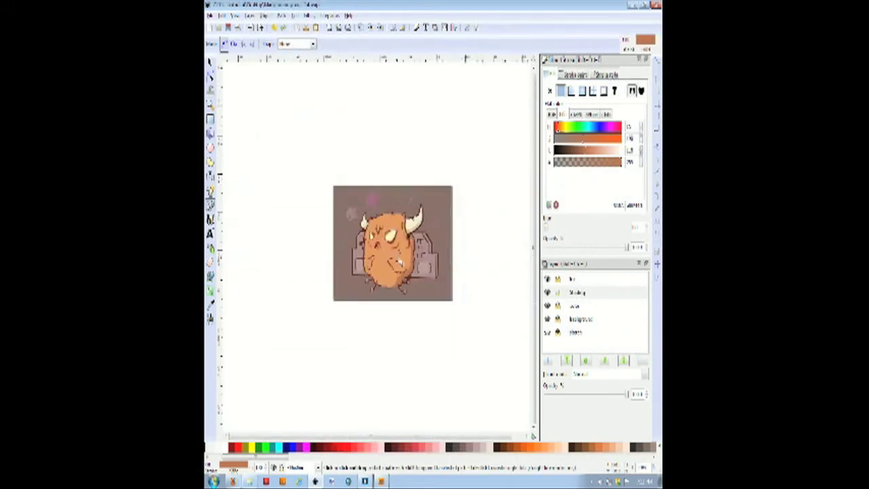
pyautogui.scroll(7, 404, 263)
pyautogui.scroll(-3, 406, 260)
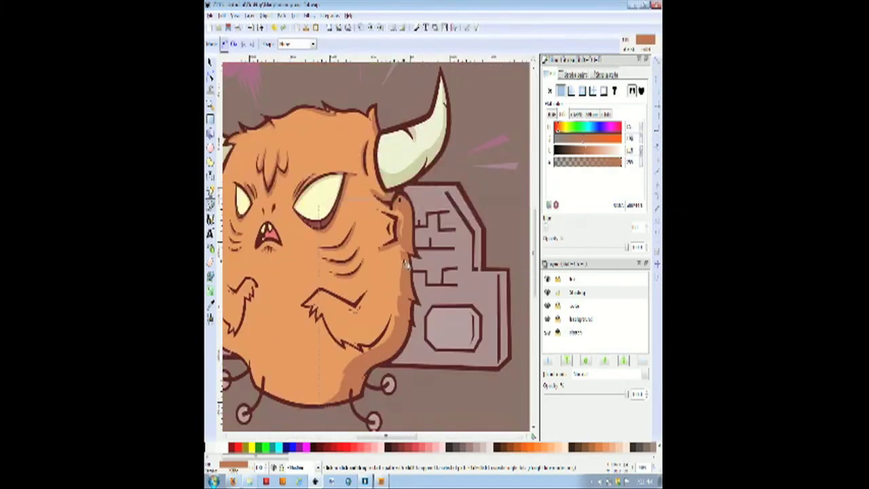
pyautogui.press('Escape')
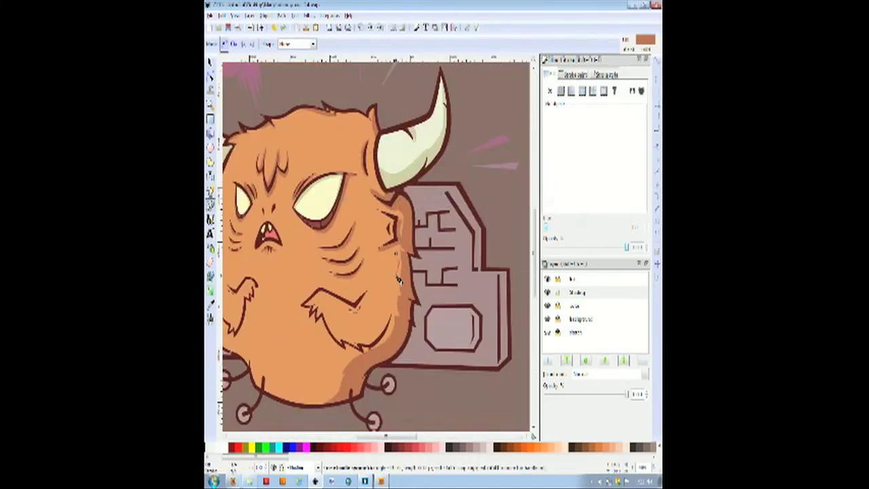
pyautogui.click(404, 295)
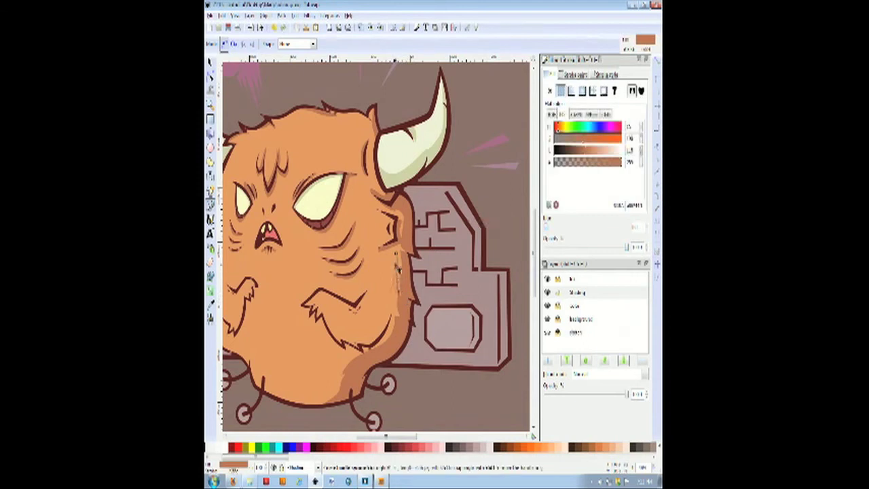
pyautogui.scroll(-2, 397, 266)
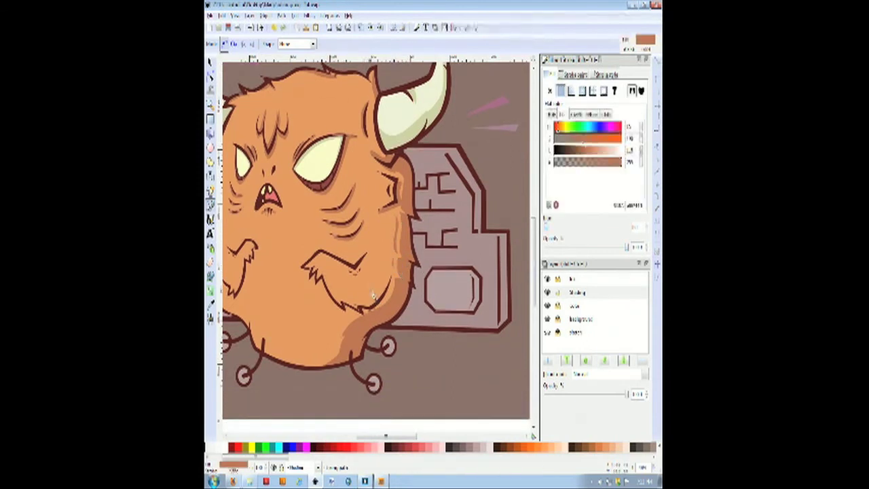
pyautogui.scroll(-5, 347, 285)
pyautogui.press('Escape')
# - Draw small darkened-orange shadows at the elbow crease and below the first finger tuft of the arm beneath the large eye
pyautogui.press('F1')
pyautogui.scroll(4, 303, 235)
pyautogui.scroll(3, 330, 288)
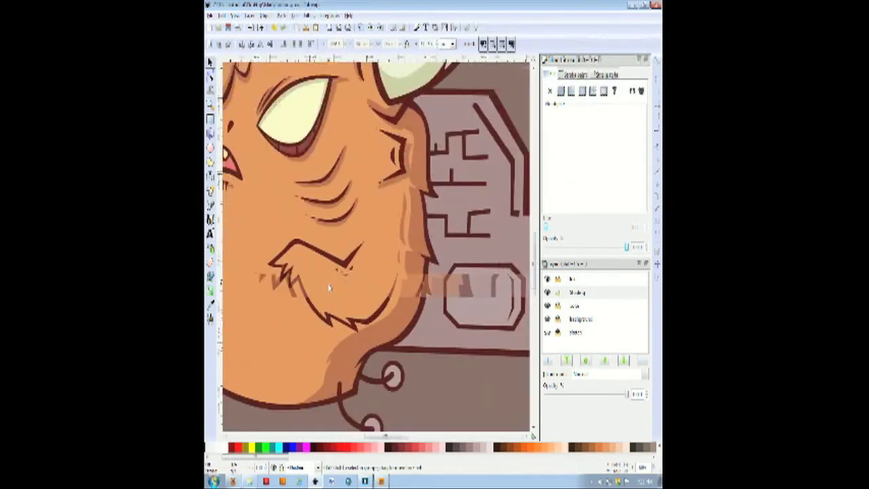
pyautogui.press('b')
pyautogui.click(350, 262)
pyautogui.click(353, 261)
pyautogui.click(264, 270)
pyautogui.click(263, 269)
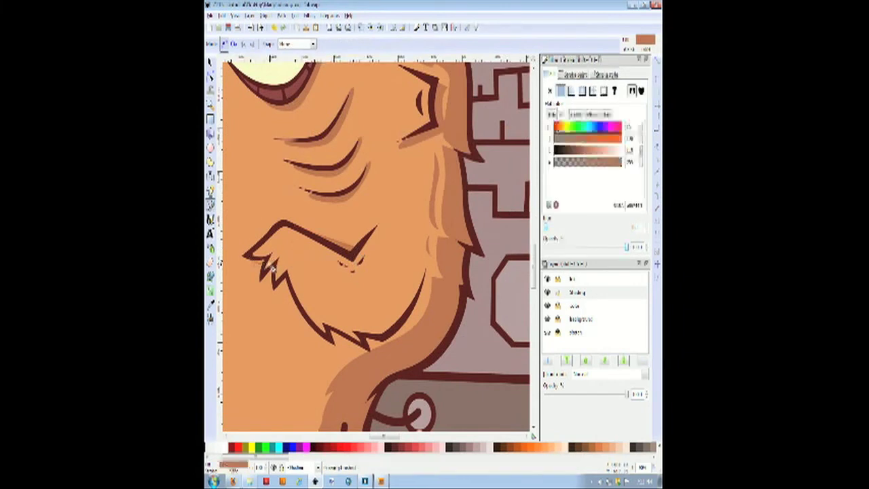
# - Draw darkened-orange shadows below the remaining finger tufts, along the forearm's underside and below the elbow fur
pyautogui.click(265, 269)
pyautogui.moveTo(275, 286); pyautogui.dragTo(279, 290)
pyautogui.moveTo(336, 348); pyautogui.dragTo(382, 357)
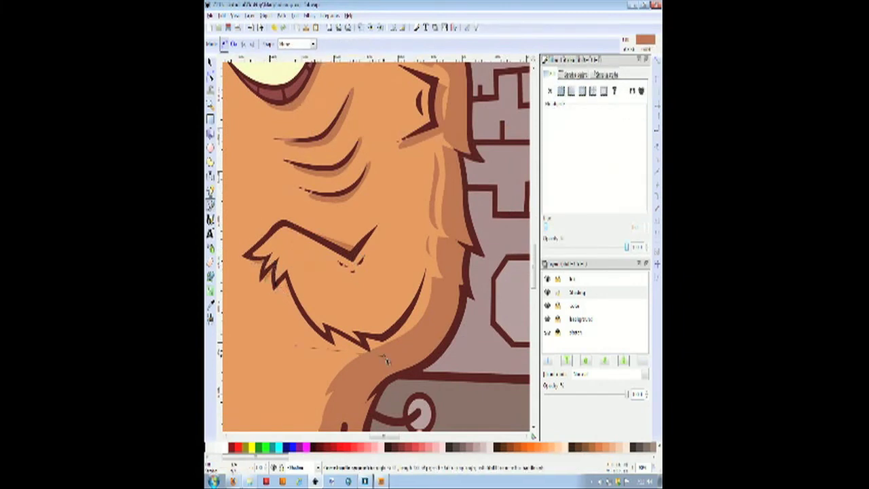
pyautogui.click(277, 287)
pyautogui.click(337, 345)
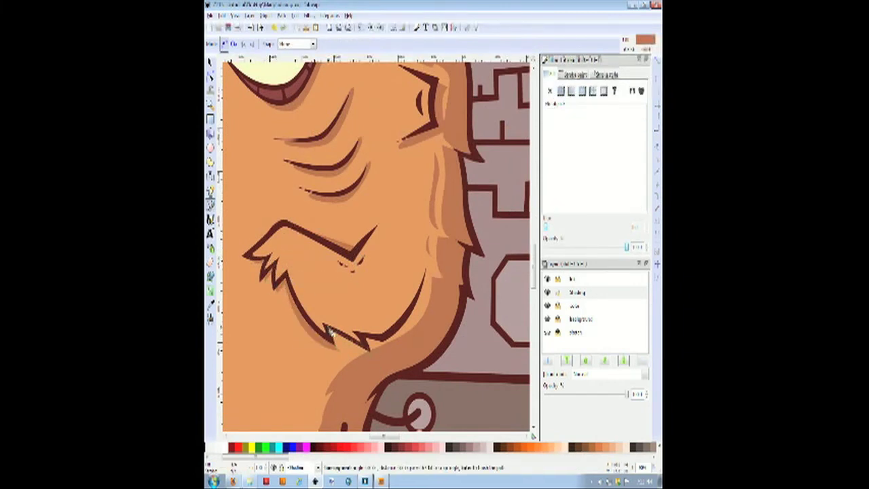
pyautogui.click(372, 353)
pyautogui.press('Escape')
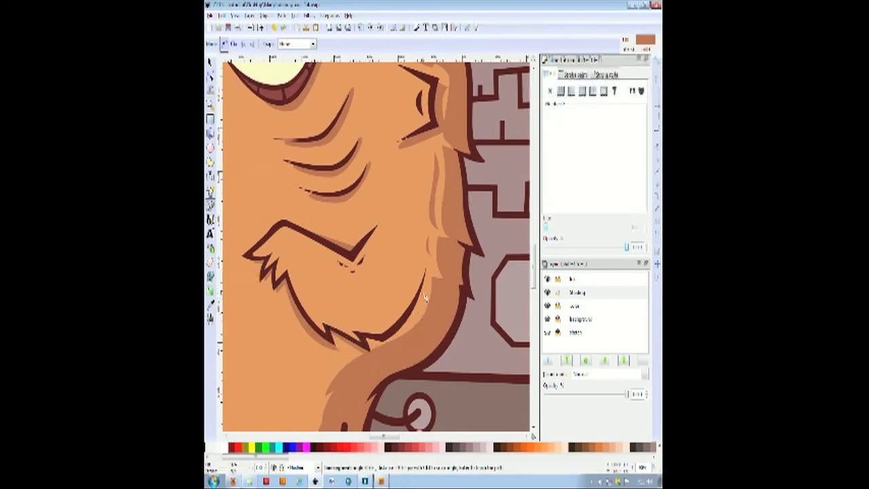
# - Draw a darkened-orange shadow along the curved rear underside of the same arm, up to its lower fur tufts
pyautogui.click(428, 277)
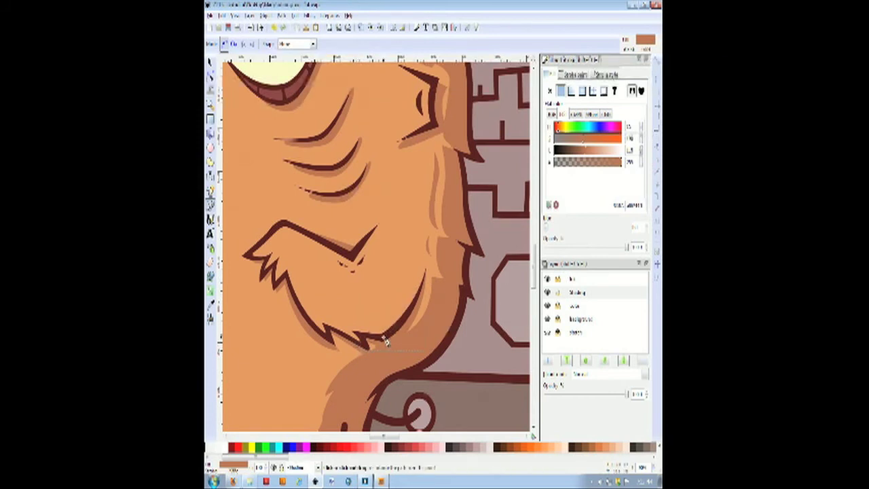
pyautogui.click(355, 332)
pyautogui.press('F2')
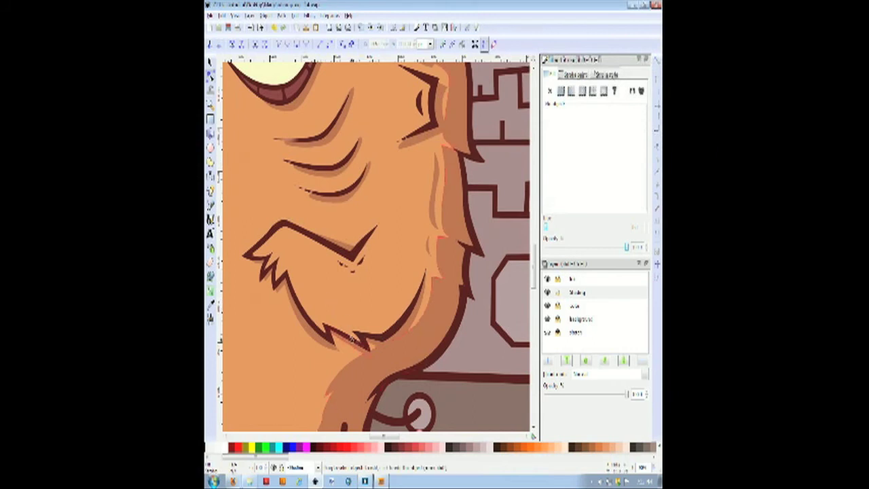
pyautogui.scroll(-1, 373, 274)
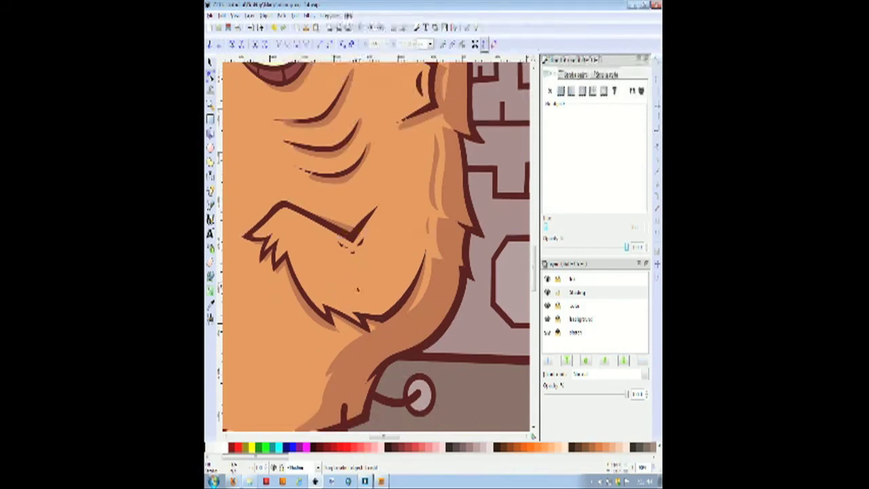
pyautogui.scroll(-2, 327, 254)
pyautogui.scroll(-1, 327, 253)
pyautogui.scroll(2, 322, 250)
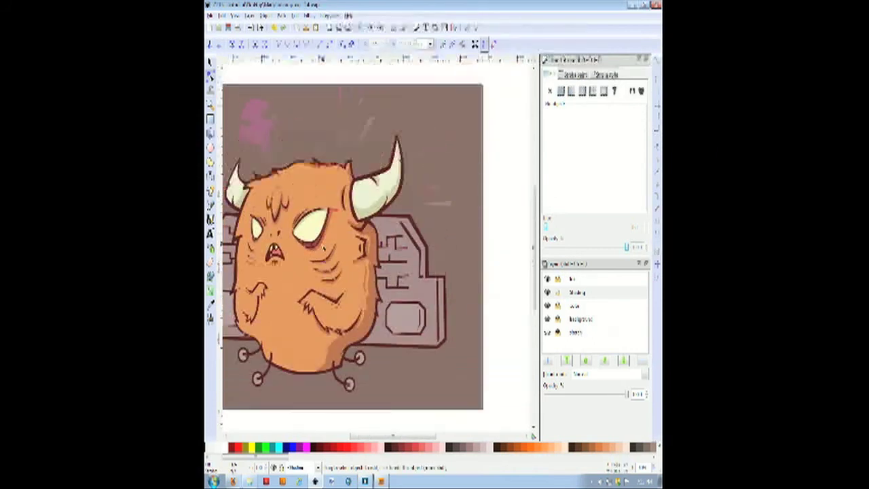
pyautogui.hscroll(-3, 357, 399)
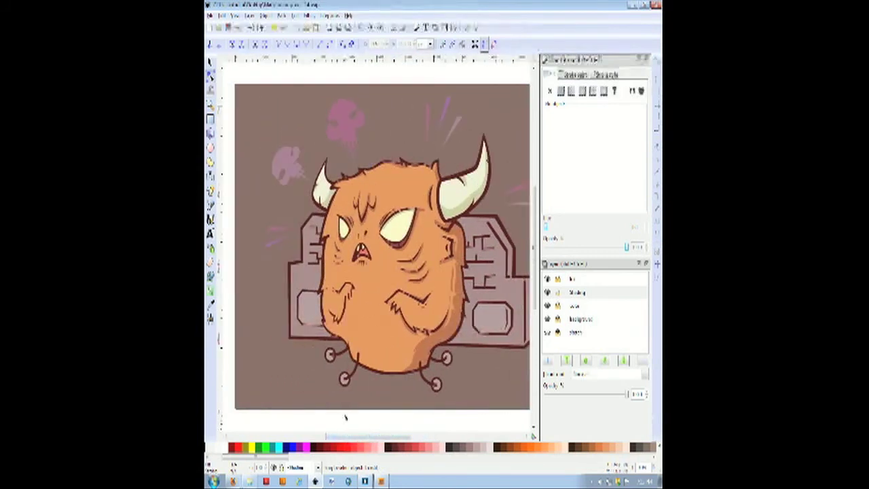
# - Extend the tips of the darkened-orange shadows below the elbow fur tufts of the arm beneath the large eye
pyautogui.scroll(5, 440, 333)
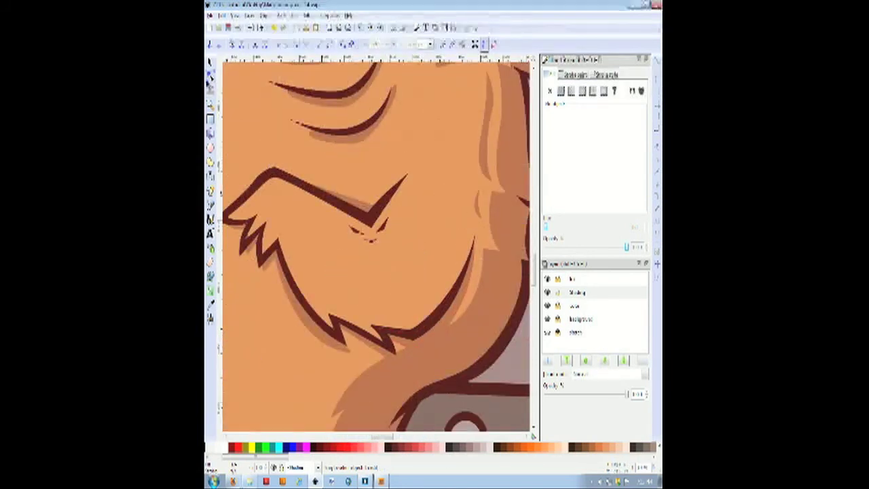
pyautogui.click(351, 349)
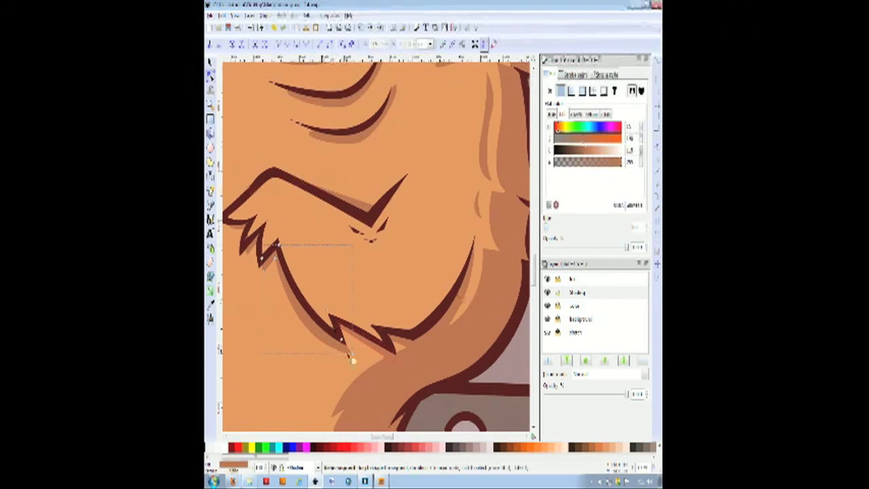
pyautogui.moveTo(353, 354); pyautogui.dragTo(356, 360)
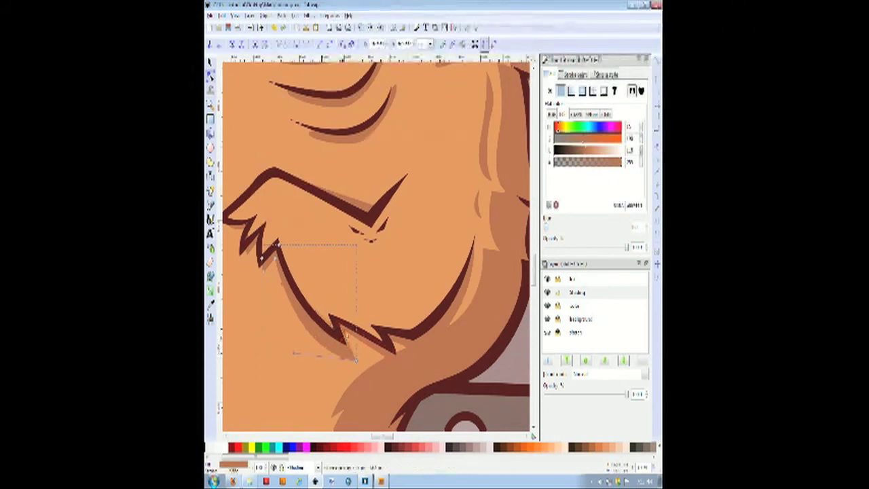
pyautogui.click(342, 335)
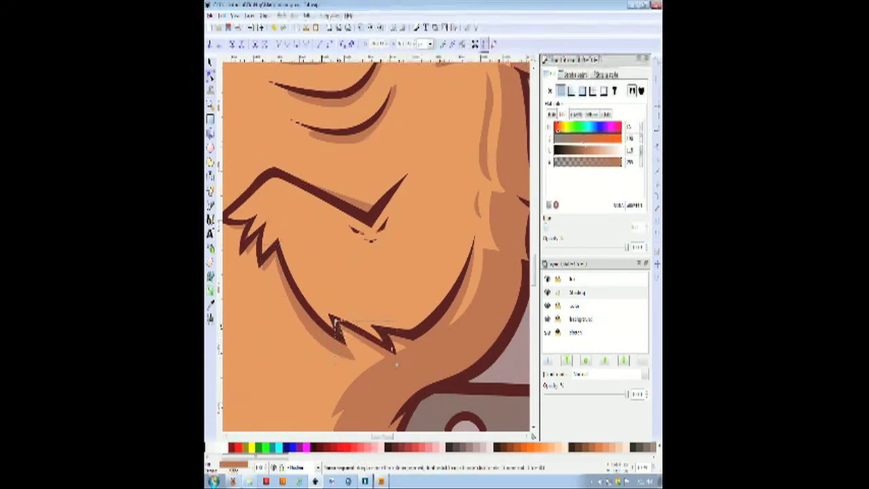
pyautogui.moveTo(340, 325); pyautogui.dragTo(336, 324)
pyautogui.moveTo(398, 367); pyautogui.dragTo(398, 372)
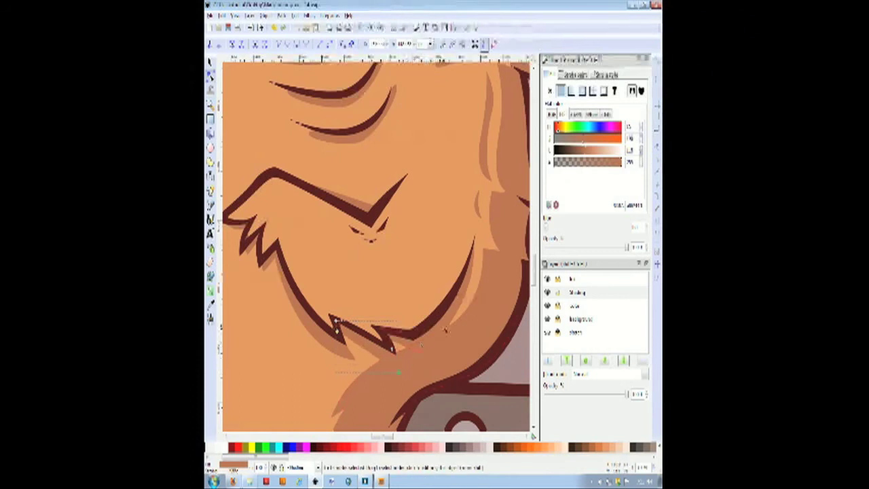
pyautogui.click(421, 359)
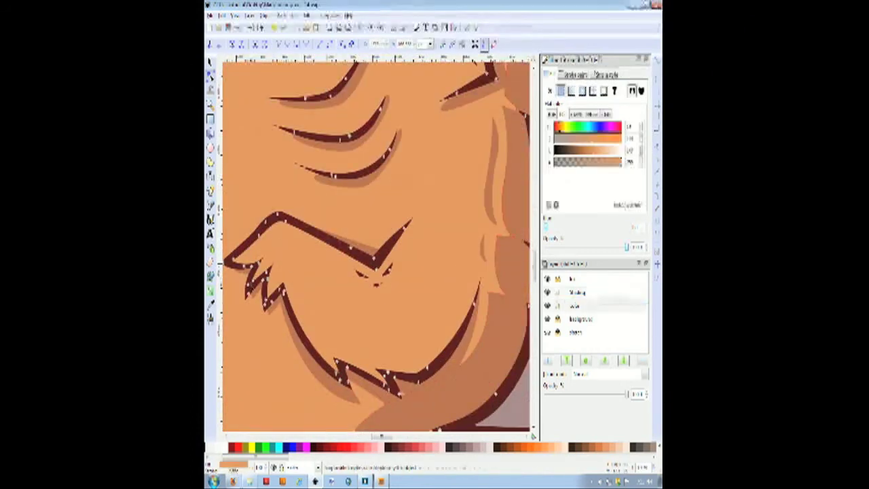
# - Draw a darkened-orange shadow inside the same arm, following the outline from the finger fur along the forearm's underside to the rear edge
pyautogui.press('b')
pyautogui.click(262, 261)
pyautogui.click(281, 267)
pyautogui.click(289, 281)
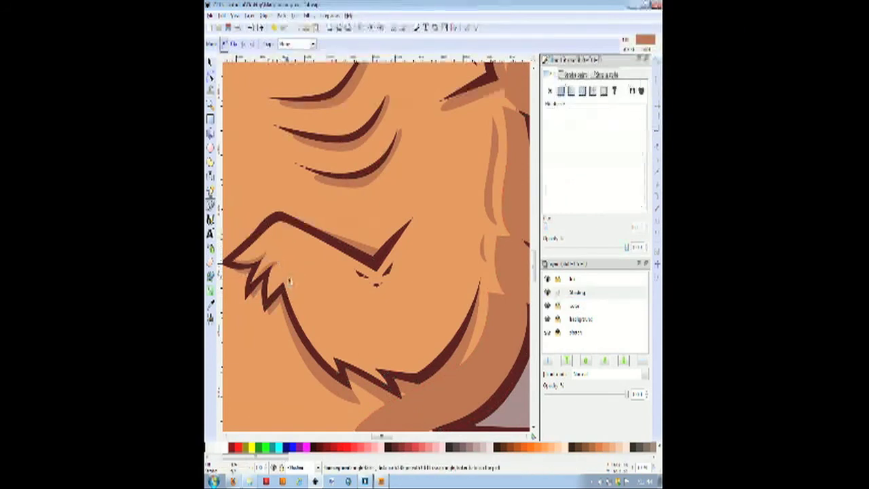
pyautogui.click(313, 338)
pyautogui.click(289, 281)
pyautogui.click(372, 361)
pyautogui.click(414, 360)
pyautogui.moveTo(479, 273); pyautogui.dragTo(500, 221)
pyautogui.click(479, 273)
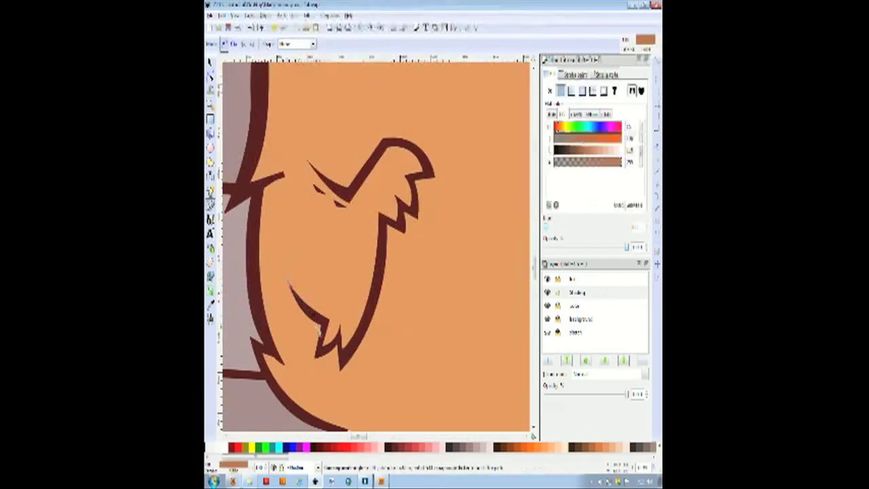
# - Draw a darkened-orange shadow around the smaller arm, from its lower fur tufts up the forearm's outer edge to the fingers and hand
pyautogui.click(289, 285)
pyautogui.click(316, 331)
pyautogui.click(338, 363)
pyautogui.click(416, 247)
pyautogui.click(429, 230)
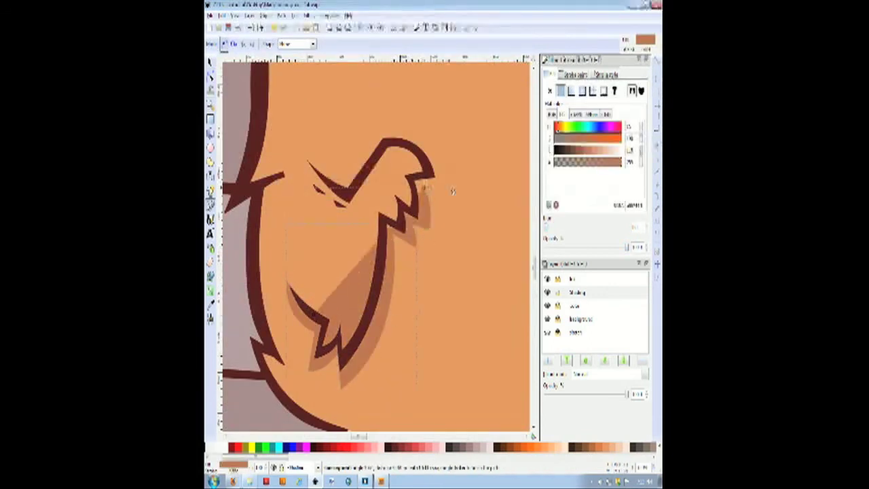
pyautogui.click(448, 185)
pyautogui.click(412, 145)
pyautogui.click(399, 167)
pyautogui.click(393, 223)
pyautogui.click(289, 284)
pyautogui.press('n')
pyautogui.press('b')
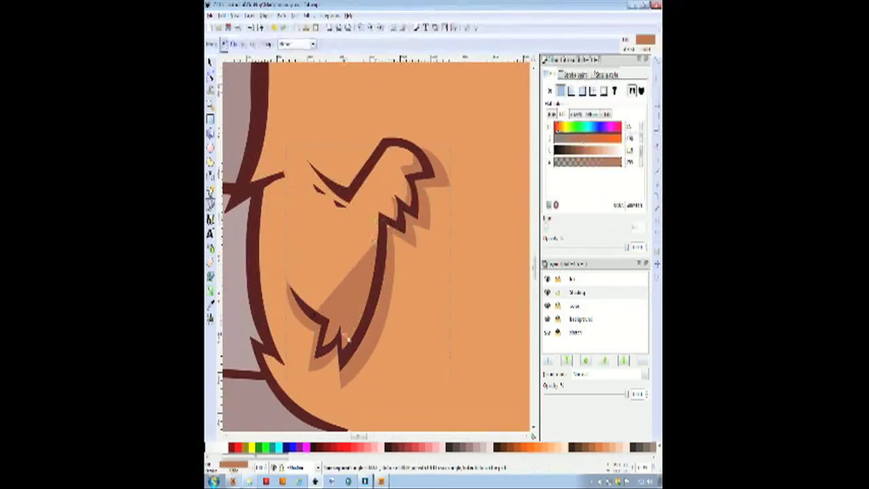
# - Draw a shadow on the slanted upper side face of the machine beside the large horn and color it with the background's brown
pyautogui.scroll(-6, 467, 298)
pyautogui.press('s')
pyautogui.moveTo(376, 437); pyautogui.dragTo(416, 438)
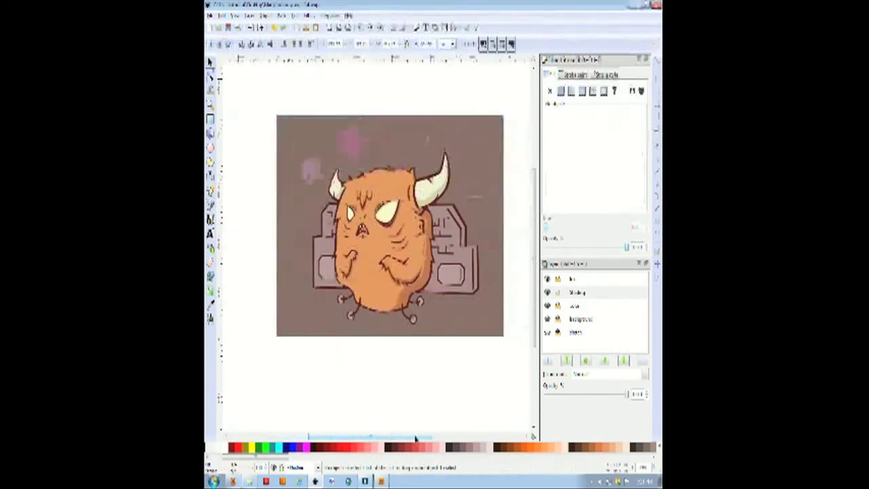
pyautogui.scroll(2, 522, 262)
pyautogui.click(211, 204)
pyautogui.click(372, 155)
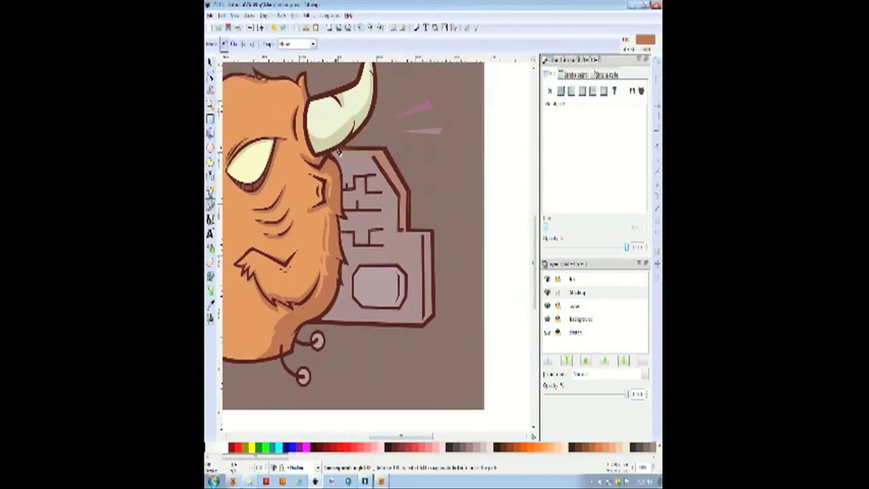
pyautogui.click(210, 305)
pyautogui.click(445, 197)
# - Draw a brown shadow strip down the lower vertical side face of the same machine
pyautogui.click(211, 205)
pyautogui.click(424, 234)
pyautogui.click(432, 314)
pyautogui.click(425, 233)
# - Draw the monster's brown cast shadow on the machine, following the body's furry edge from below the large horn to the machine's base
pyautogui.moveTo(419, 437); pyautogui.dragTo(373, 437)
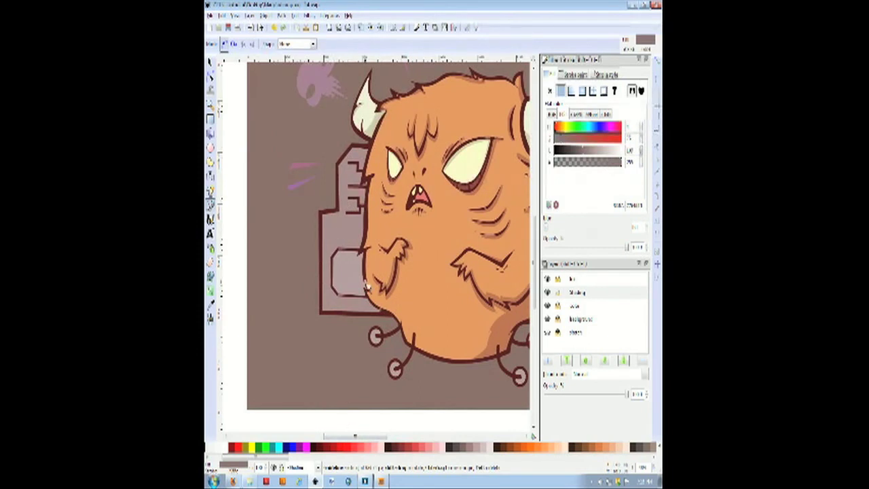
pyautogui.moveTo(360, 437); pyautogui.dragTo(394, 436)
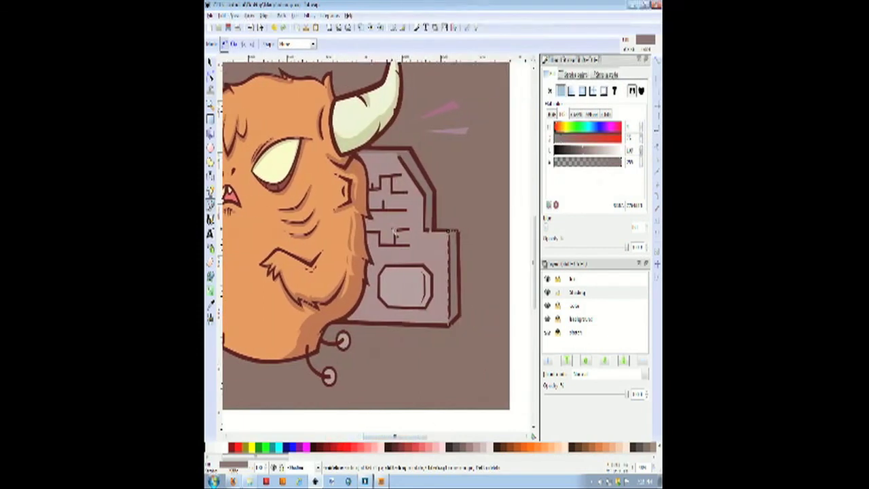
pyautogui.press('Escape')
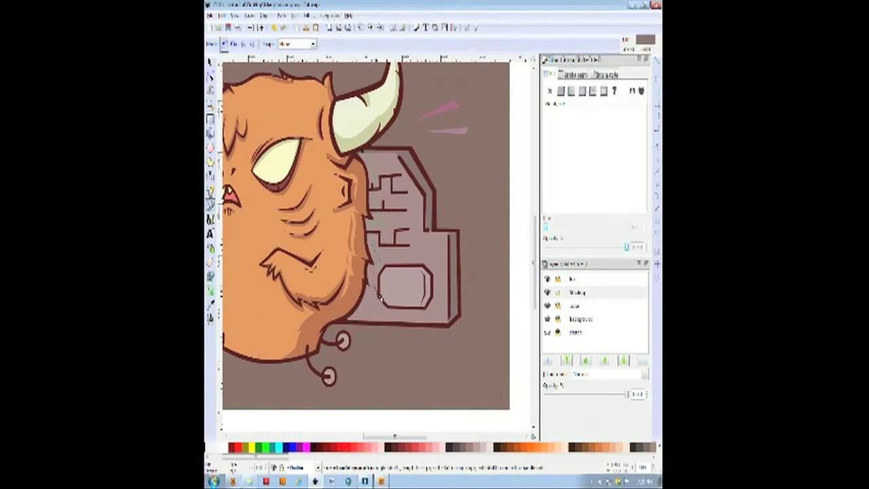
pyautogui.click(385, 302)
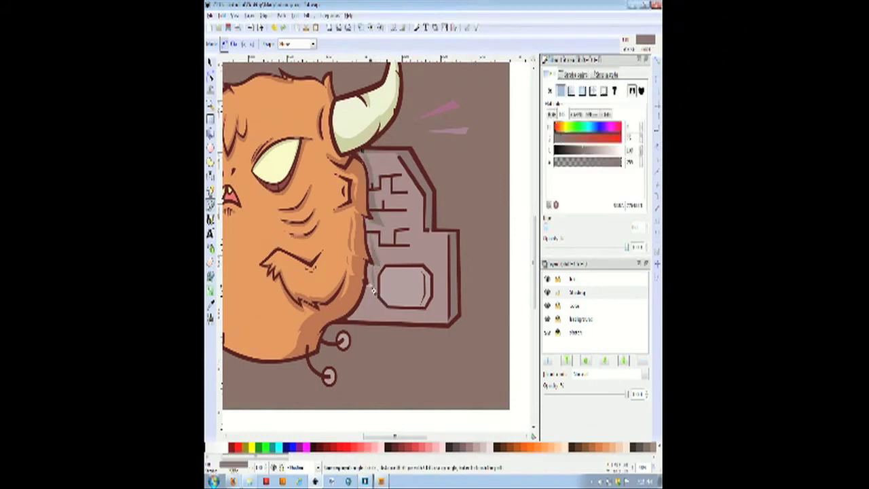
pyautogui.moveTo(361, 326); pyautogui.dragTo(350, 336)
pyautogui.press('Return')
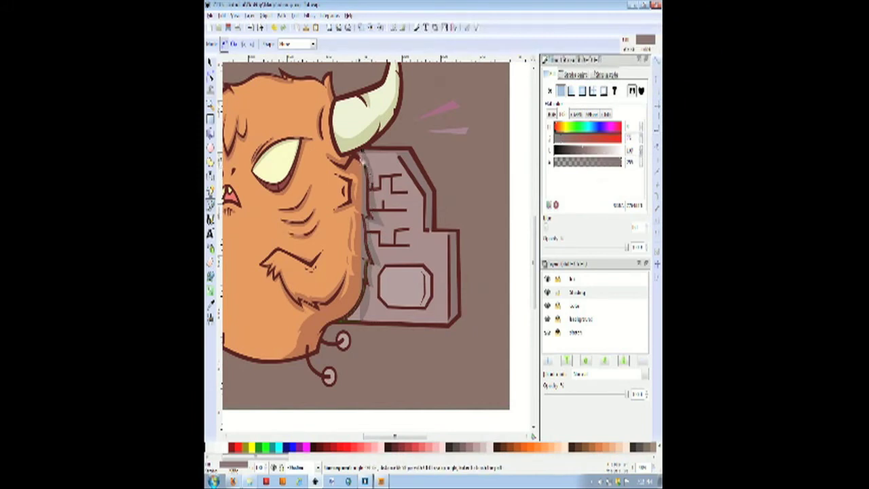
pyautogui.click(354, 156)
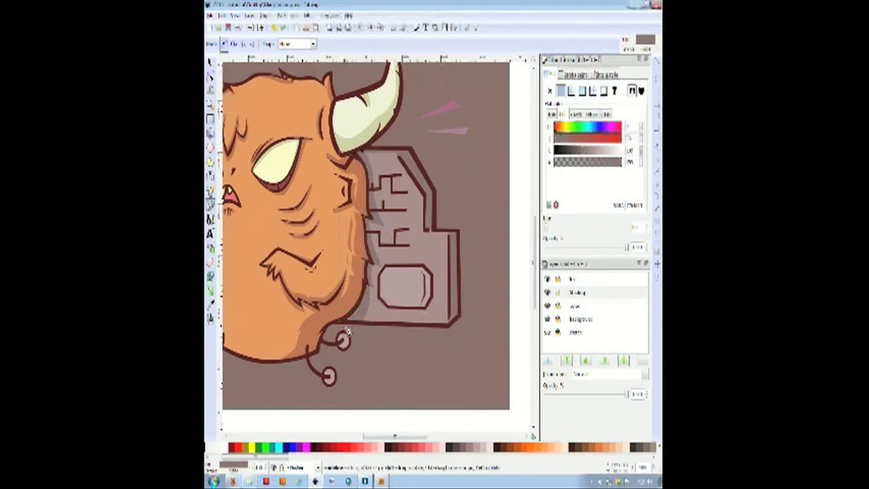
pyautogui.click(211, 62)
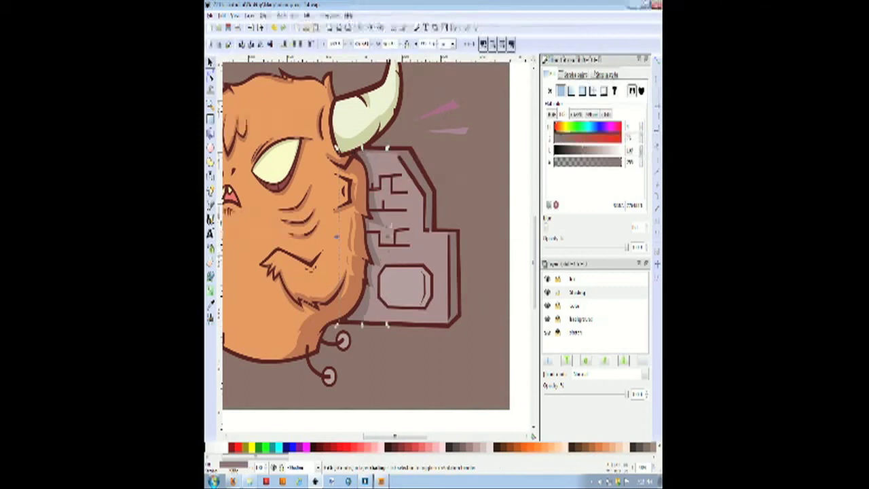
pyautogui.moveTo(373, 167)
pyautogui.mouseDown()
pyautogui.moveTo(380, 176)
pyautogui.moveTo(386, 170)
pyautogui.moveTo(371, 164)
pyautogui.moveTo(388, 170)
pyautogui.moveTo(366, 190)
pyautogui.mouseUp()
pyautogui.click(359, 127)
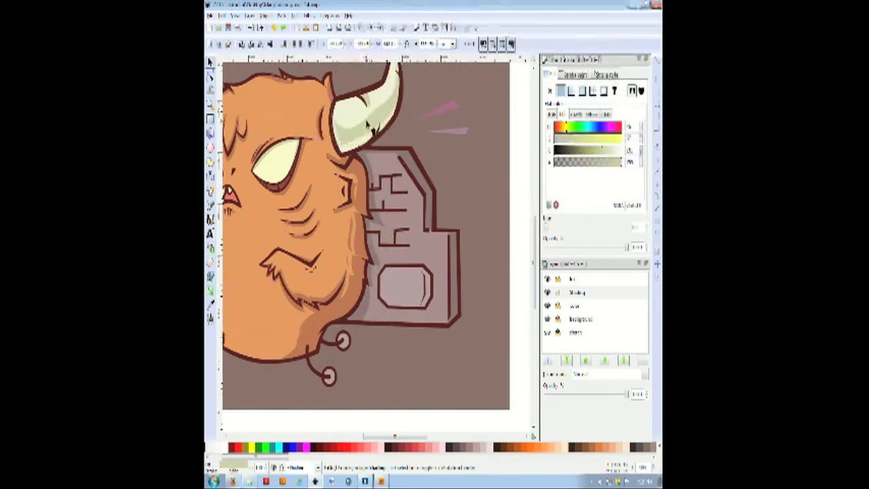
pyautogui.moveTo(369, 127); pyautogui.dragTo(374, 135)
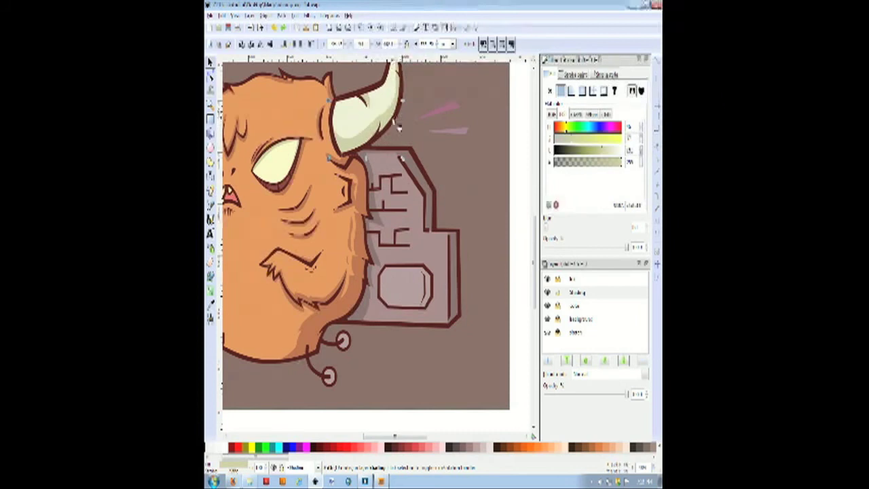
pyautogui.click(516, 271)
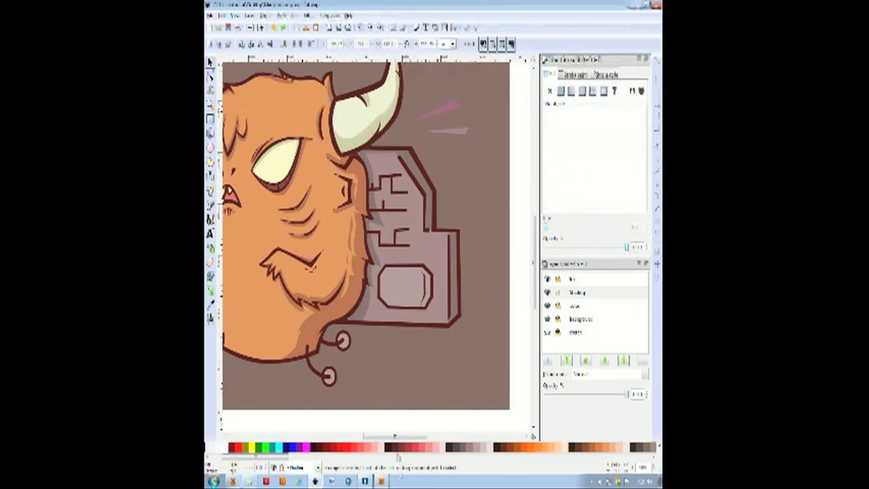
# - Unlock the topmost outline layer, make it the active layer and sample the dark red-brown outline color for belly fur marks
pyautogui.moveTo(394, 437)
pyautogui.mouseDown()
pyautogui.moveTo(369, 438)
pyautogui.moveTo(383, 440)
pyautogui.mouseUp()
pyautogui.press('b')
pyautogui.scroll(-4, 381, 265)
pyautogui.scroll(4, 372, 269)
pyautogui.click(558, 279)
pyautogui.click(337, 240)
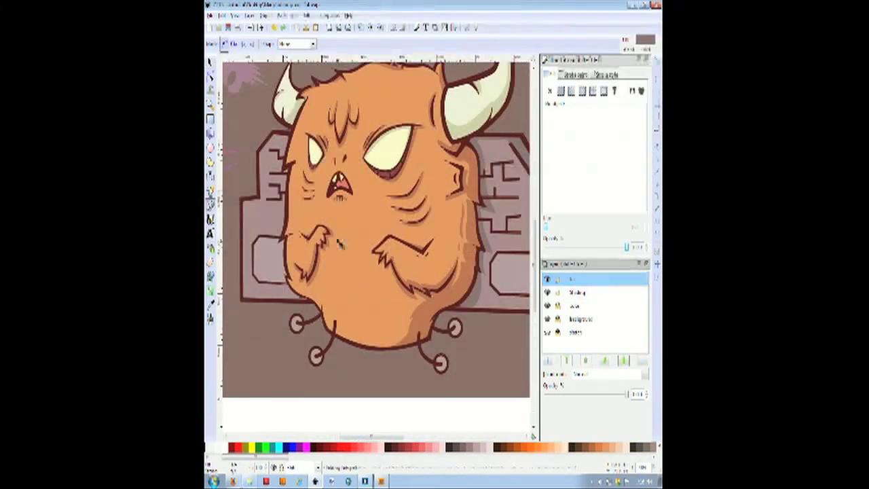
pyautogui.click(339, 254)
pyautogui.click(341, 240)
pyautogui.click(337, 240)
pyautogui.press('F7')
pyautogui.click(286, 288)
# - Try to draw a fur mark on the belly between the two arms
pyautogui.scroll(3, 333, 276)
pyautogui.press('b')
pyautogui.click(366, 194)
pyautogui.click(370, 244)
pyautogui.scroll(-7, 381, 216)
pyautogui.press('F1')
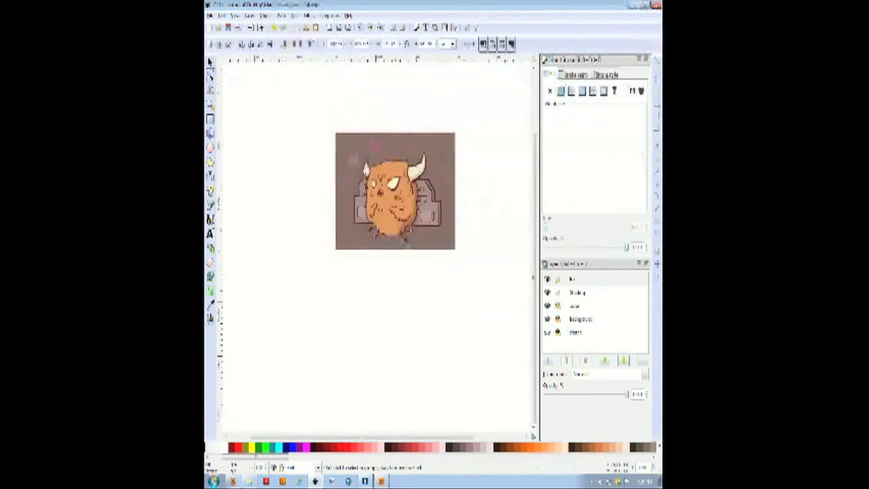
# - Show the sketch layer and hide the color and background layers around the monster's lower belly
pyautogui.scroll(3, 380, 219)
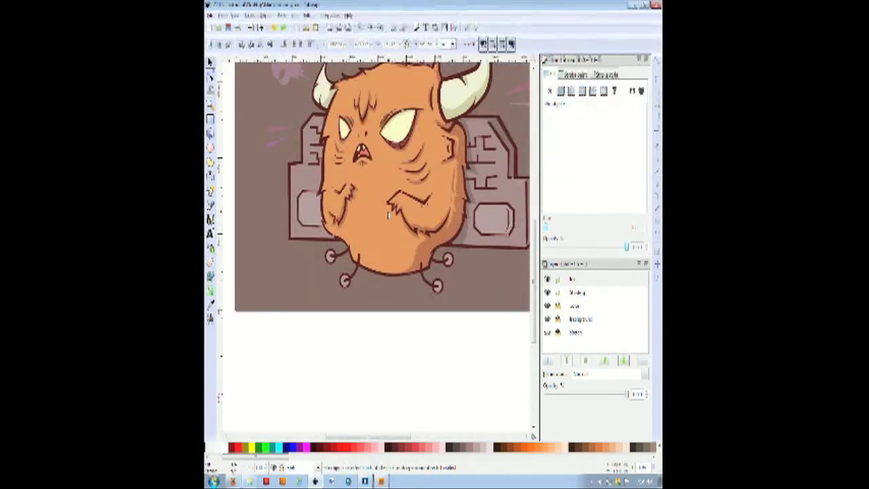
pyautogui.scroll(4, 389, 224)
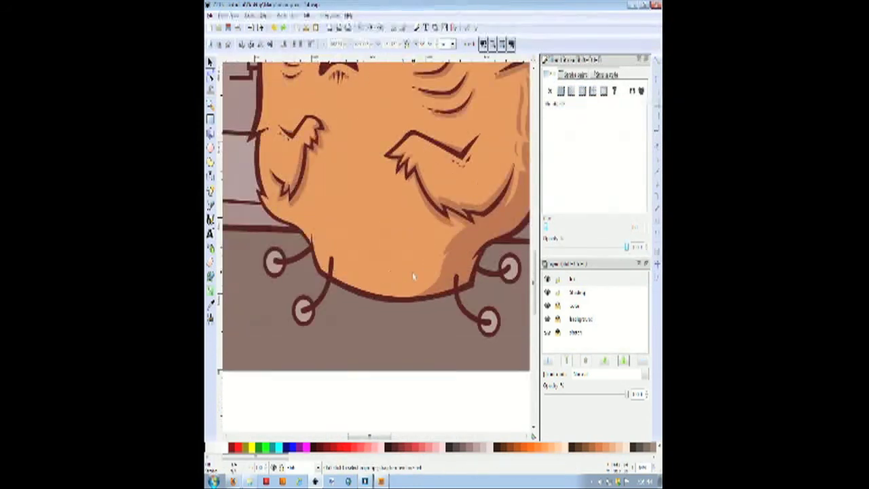
pyautogui.scroll(1, 413, 275)
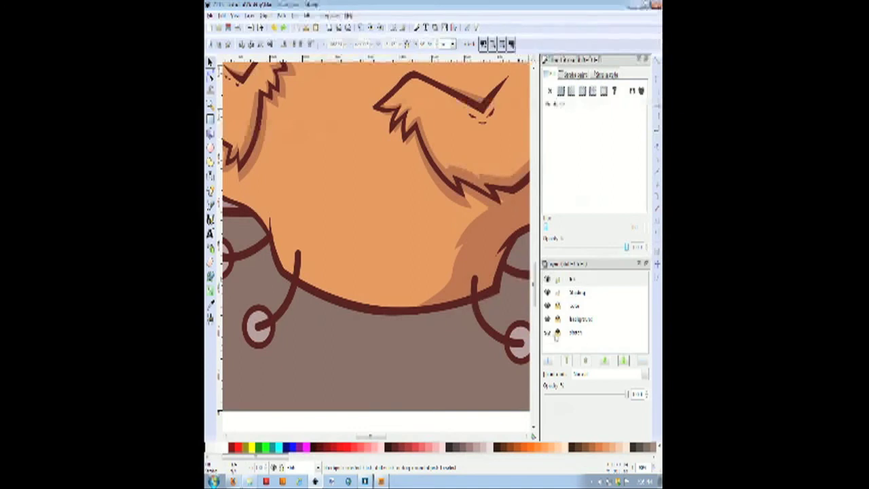
pyautogui.click(546, 334)
pyautogui.click(547, 306)
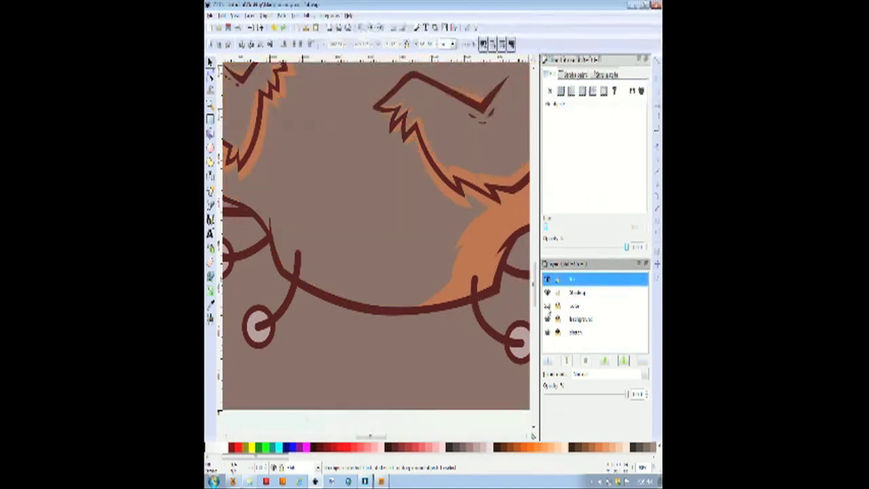
pyautogui.click(547, 319)
pyautogui.scroll(1, 288, 211)
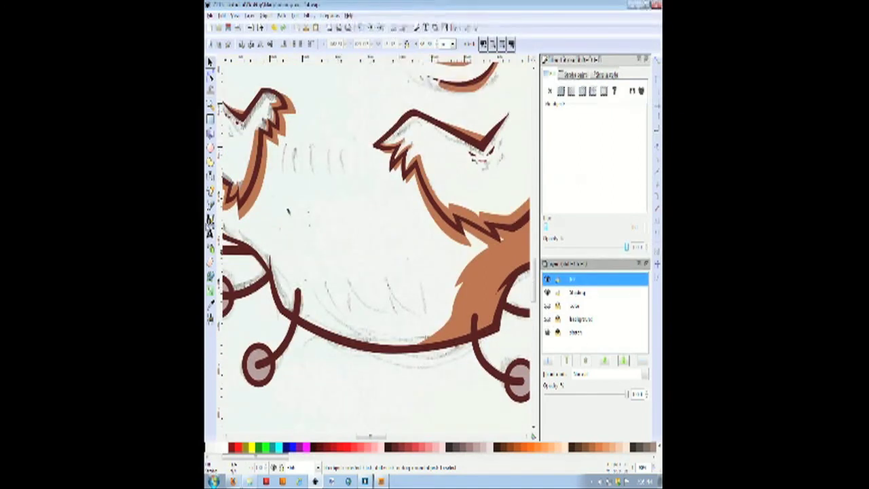
# - Draw a thin, tapered dark red-brown fur stroke on the lower belly, just inside the outline near the front leg
pyautogui.press('b')
pyautogui.click(309, 275)
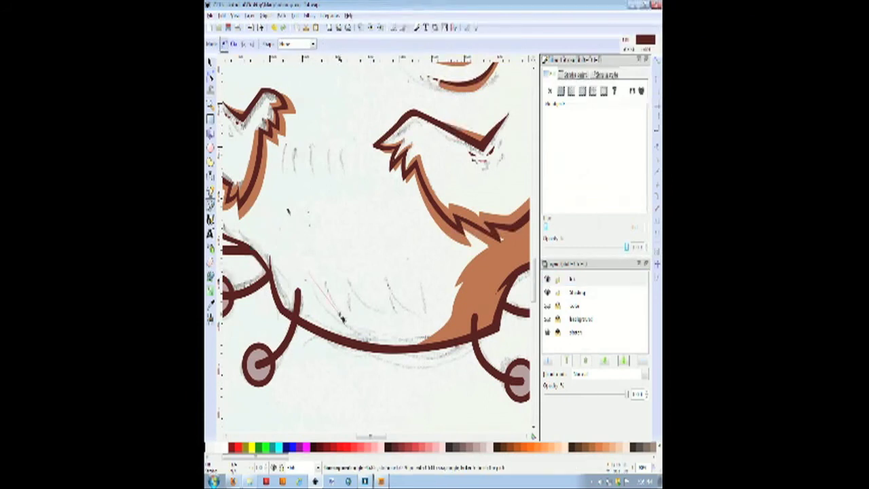
pyautogui.moveTo(341, 318); pyautogui.dragTo(365, 326)
pyautogui.press('Return')
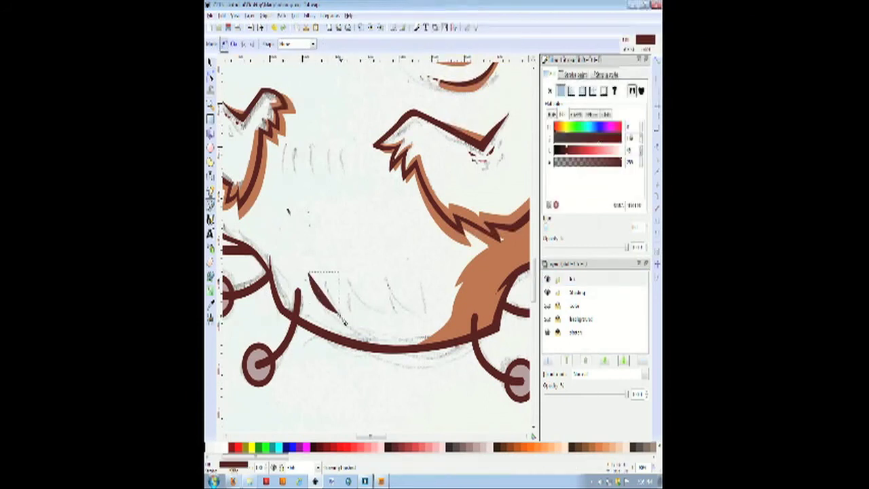
pyautogui.click(340, 315)
pyautogui.moveTo(310, 274); pyautogui.dragTo(297, 245)
# - Draw a second dark fur stroke beside the first, following the sketch, with a short pointed spur rising from its lower end
pyautogui.click(325, 280)
pyautogui.moveTo(346, 312); pyautogui.dragTo(357, 318)
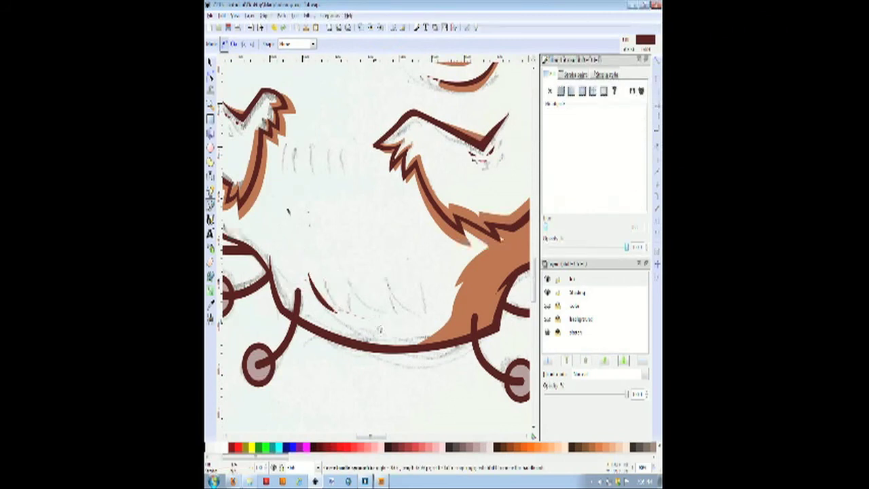
pyautogui.press('Return')
pyautogui.click(349, 289)
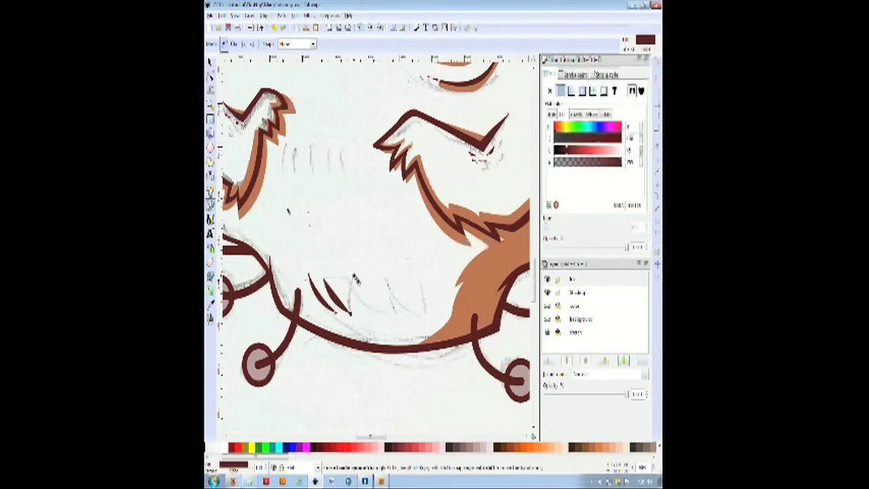
pyautogui.press('Return')
pyautogui.click(350, 289)
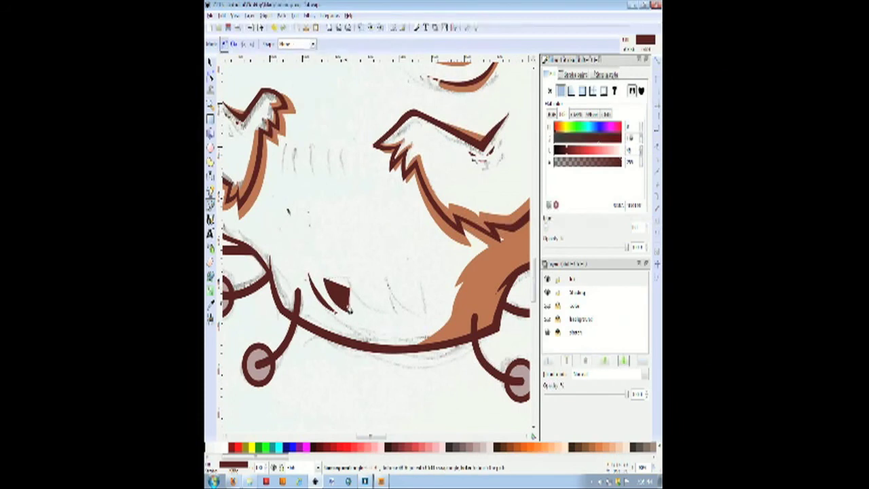
pyautogui.hotkey('ctrl', 'z')
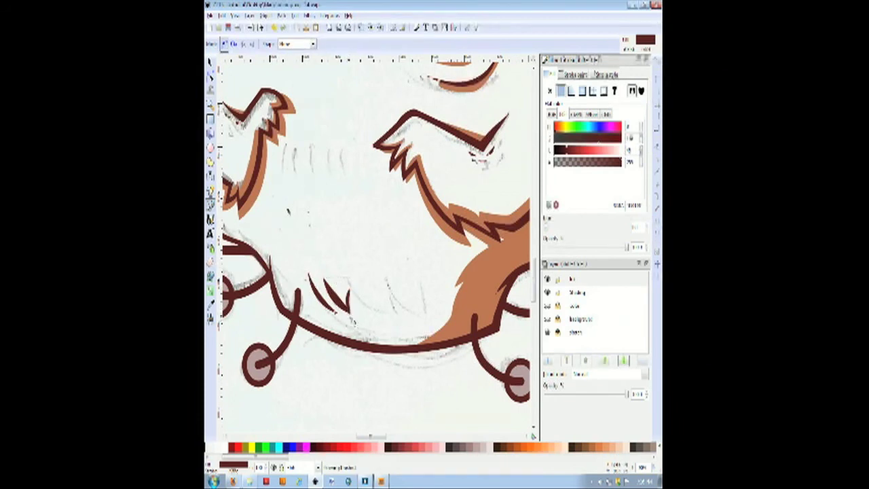
# - Close the second belly fur stroke as a thin spur and draw a third, tapered V-shaped fur stroke beside it
pyautogui.click(350, 312)
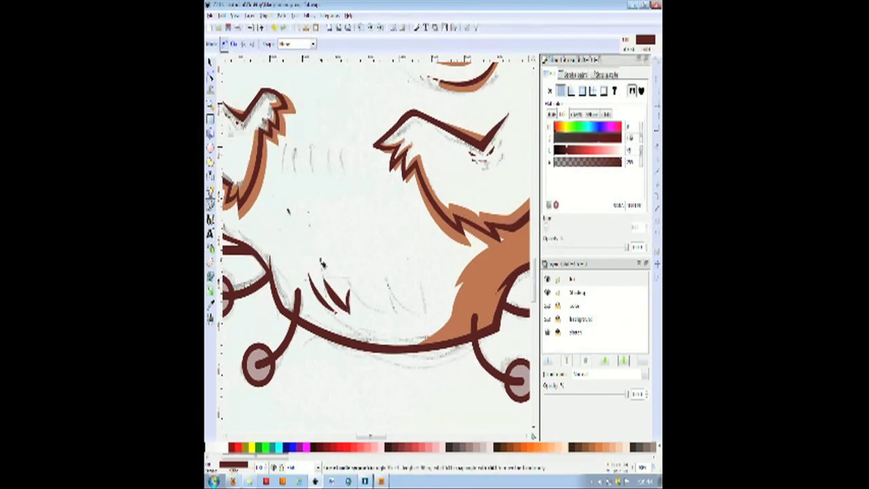
pyautogui.press('Escape')
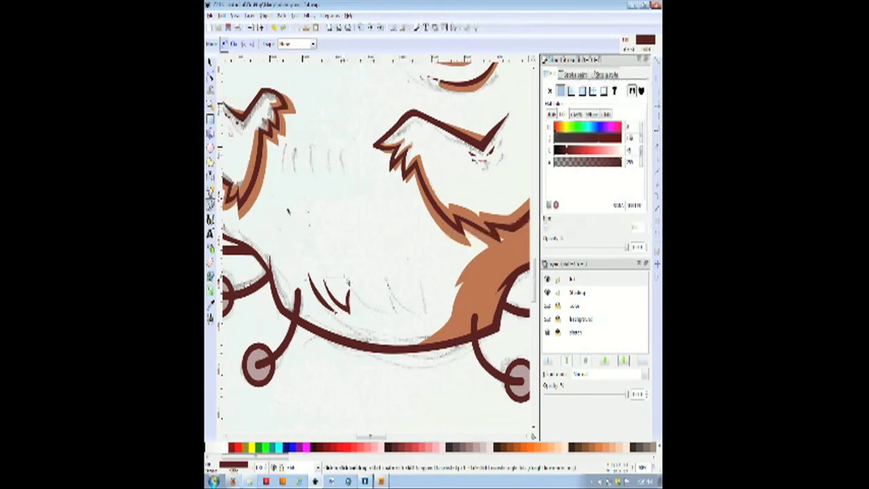
pyautogui.click(352, 284)
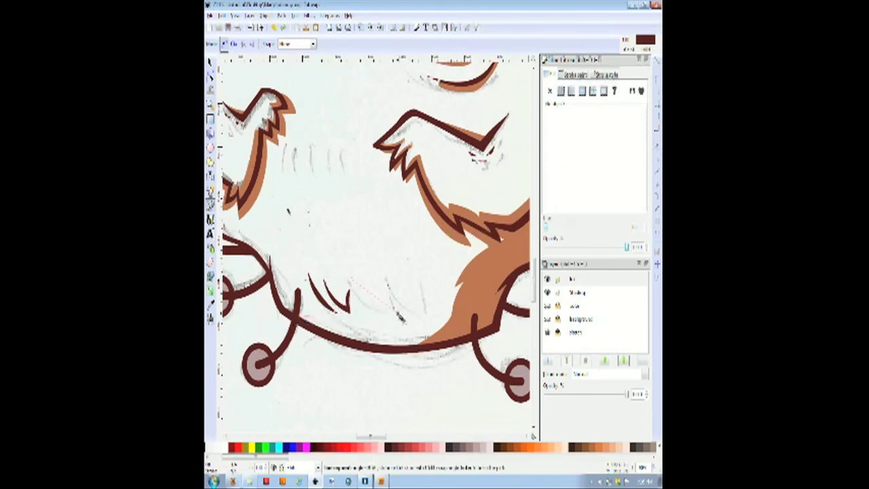
pyautogui.doubleClick(397, 310)
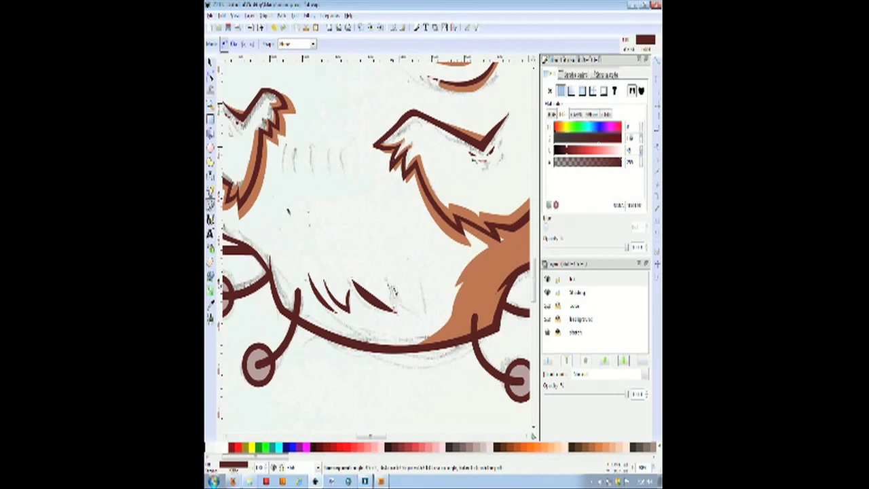
pyautogui.moveTo(390, 276); pyautogui.dragTo(394, 264)
pyautogui.press('Return')
pyautogui.click(393, 280)
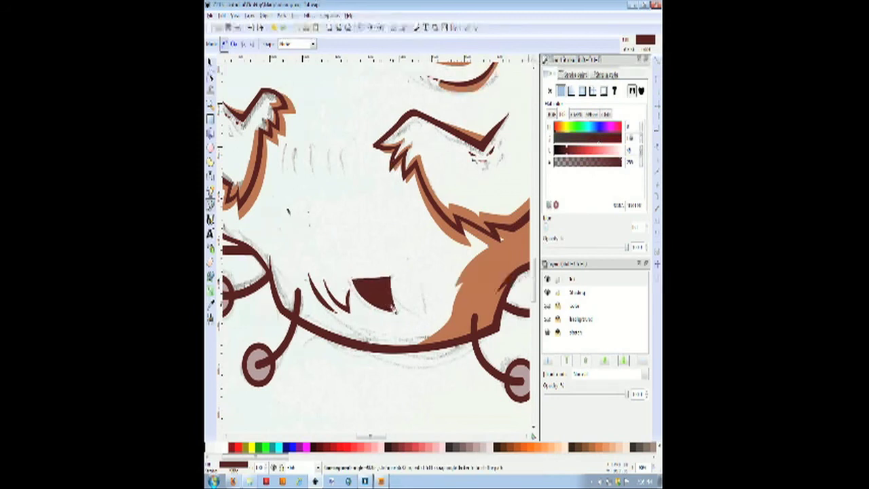
pyautogui.moveTo(395, 310); pyautogui.dragTo(400, 325)
pyautogui.press('Return')
pyautogui.click(394, 310)
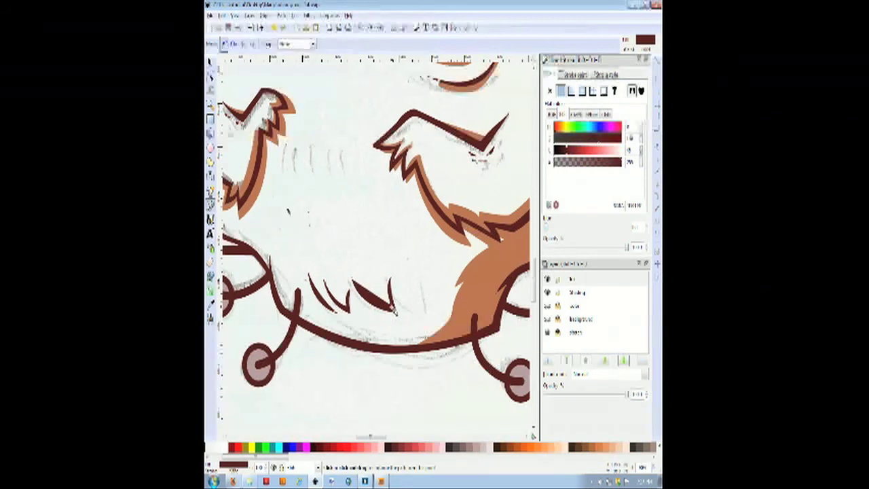
pyautogui.moveTo(353, 280); pyautogui.dragTo(333, 250)
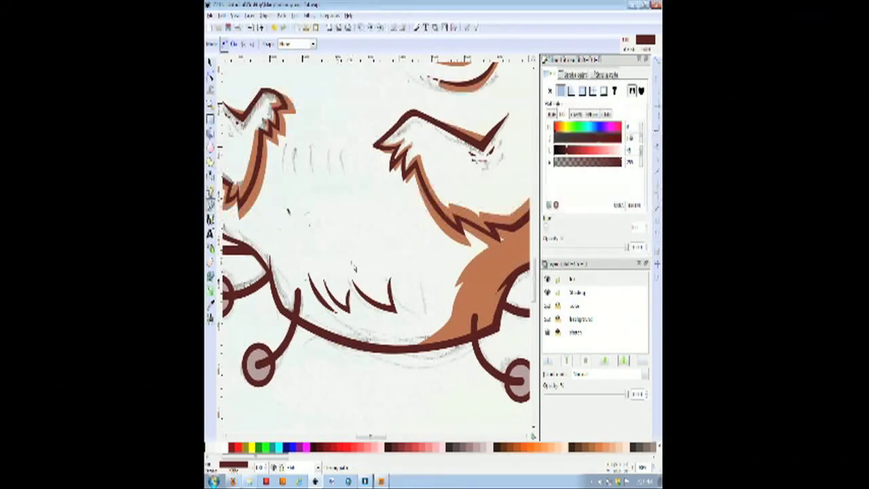
pyautogui.click(210, 77)
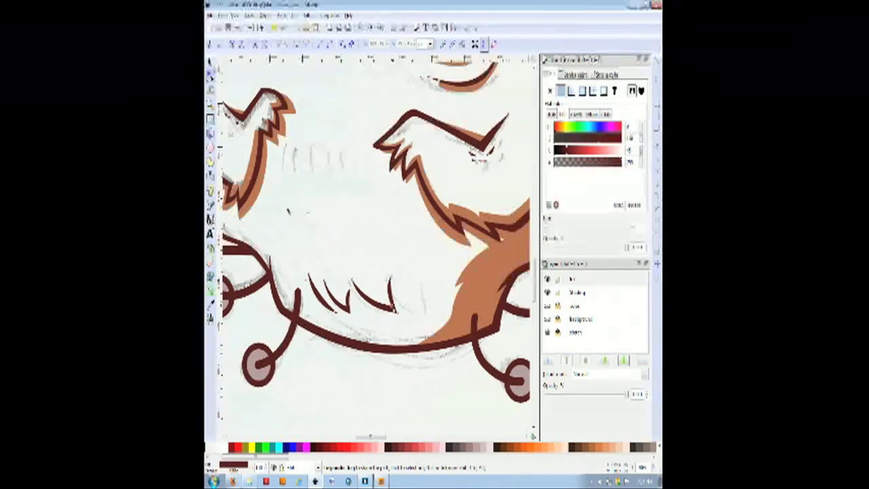
pyautogui.click(333, 351)
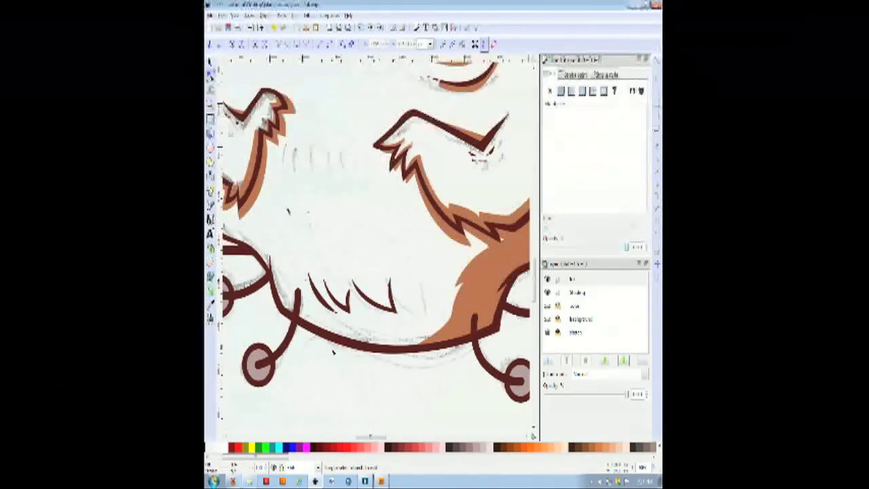
# - Draw a fourth V-shaped dark fur stroke next to the brown body shadow, following the sketch, and adjust its lower tip
pyautogui.press('b')
pyautogui.click(395, 298)
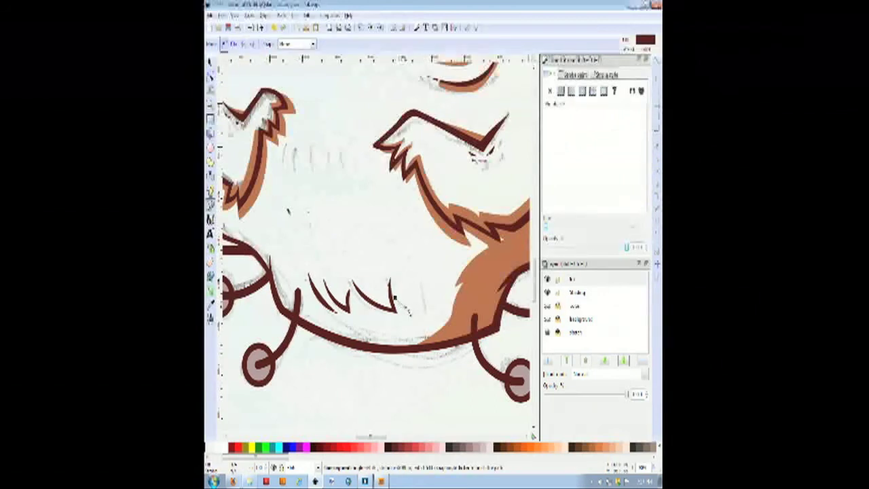
pyautogui.moveTo(443, 322); pyautogui.dragTo(443, 322)
pyautogui.press('Return')
pyautogui.click(425, 316)
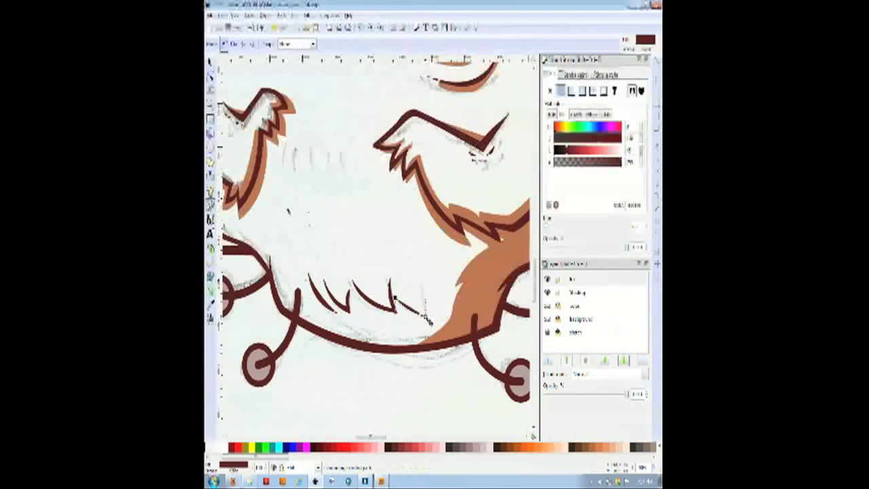
pyautogui.click(422, 284)
pyautogui.press('Return')
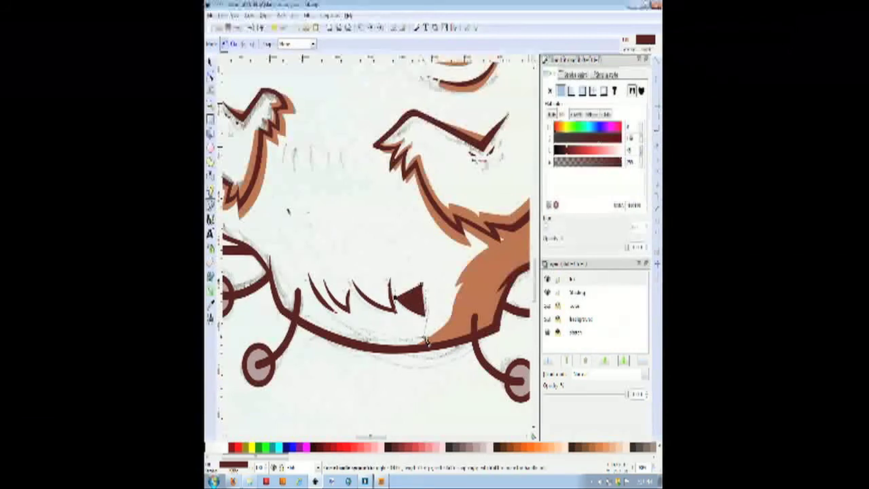
pyautogui.press('Delete')
pyautogui.click(426, 321)
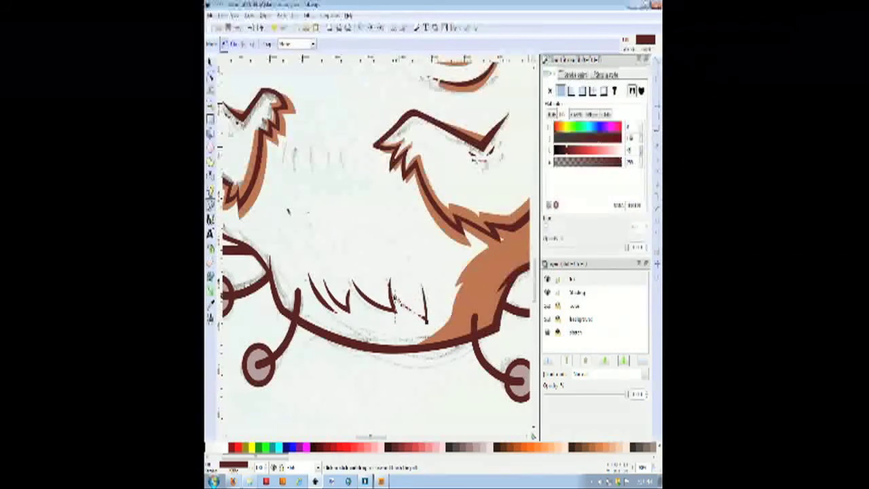
pyautogui.moveTo(395, 298); pyautogui.dragTo(389, 279)
pyautogui.press('Escape')
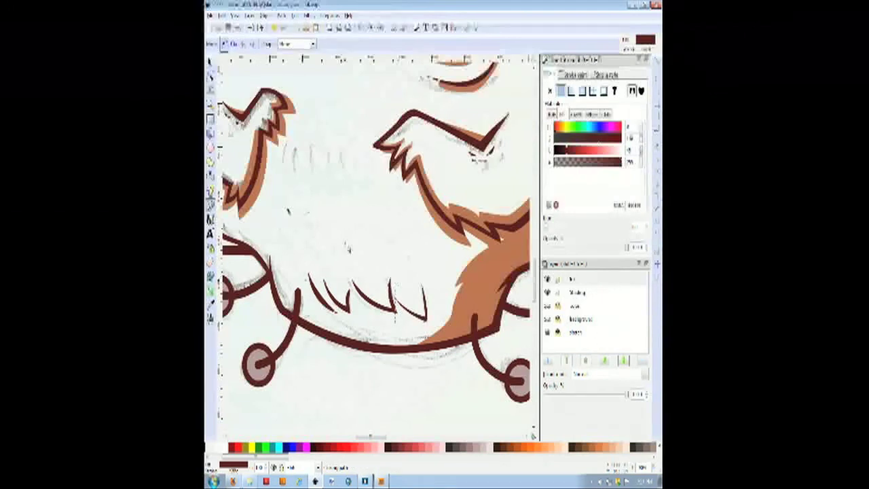
pyautogui.click(426, 320)
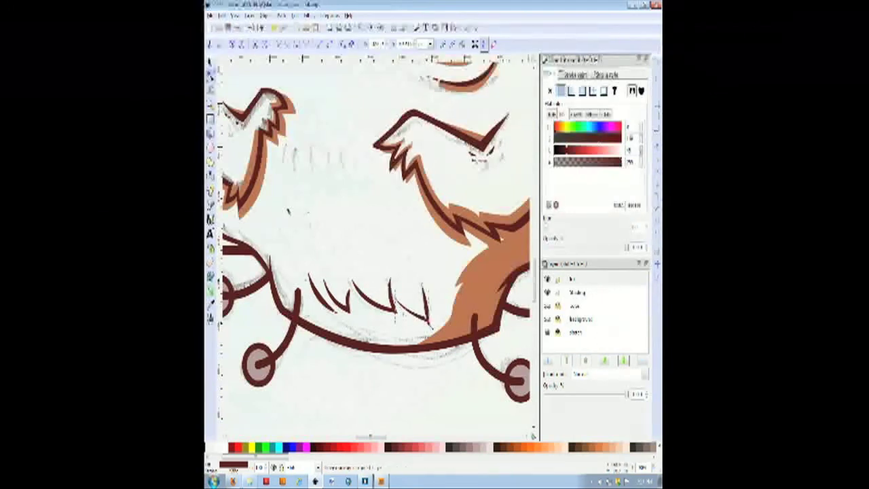
# - Draw a short tapered fur dash between the two arms and duplicate it into a row of five along the sketch marks
pyautogui.click(285, 145)
pyautogui.press('space')
pyautogui.hotkey('ctrl', 'd')
pyautogui.moveTo(285, 157)
pyautogui.mouseDown()
pyautogui.moveTo(305, 180)
pyautogui.moveTo(294, 162)
pyautogui.moveTo(327, 160)
pyautogui.mouseUp()
pyautogui.hotkey('ctrl', 'd')
pyautogui.hotkey('ctrl', 'd')
pyautogui.moveTo(278, 135); pyautogui.dragTo(352, 190)
pyautogui.press('Escape')
# - Show the color and background layers again and check the whole monster illustration
pyautogui.click(547, 306)
pyautogui.click(547, 320)
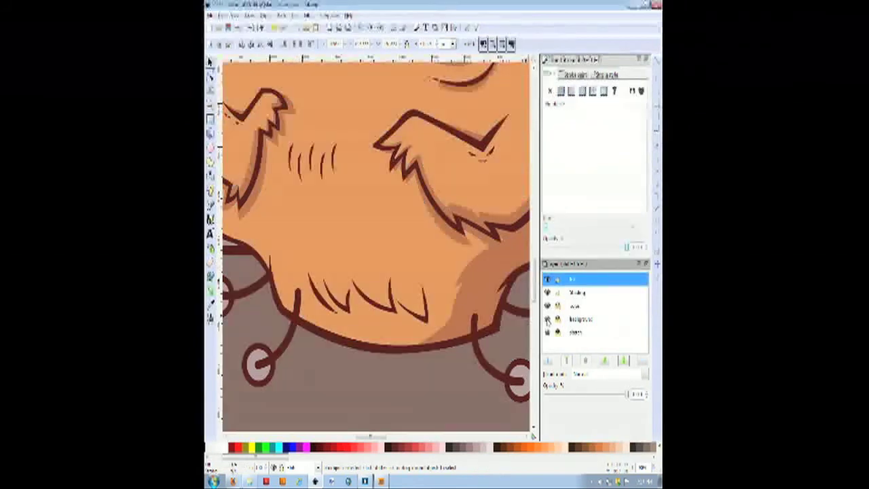
pyautogui.scroll(-2, 391, 225)
pyautogui.scroll(-3, 373, 229)
pyautogui.scroll(-3, 388, 210)
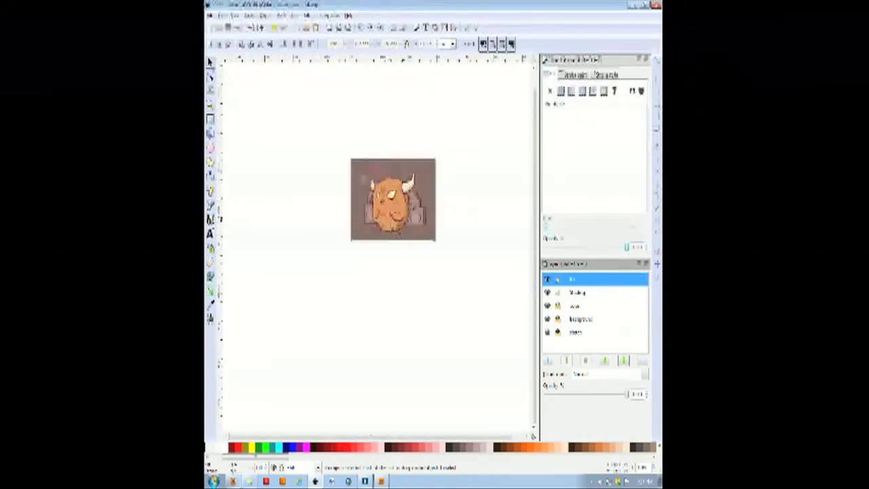
pyautogui.scroll(1, 399, 214)
pyautogui.scroll(2, 399, 214)
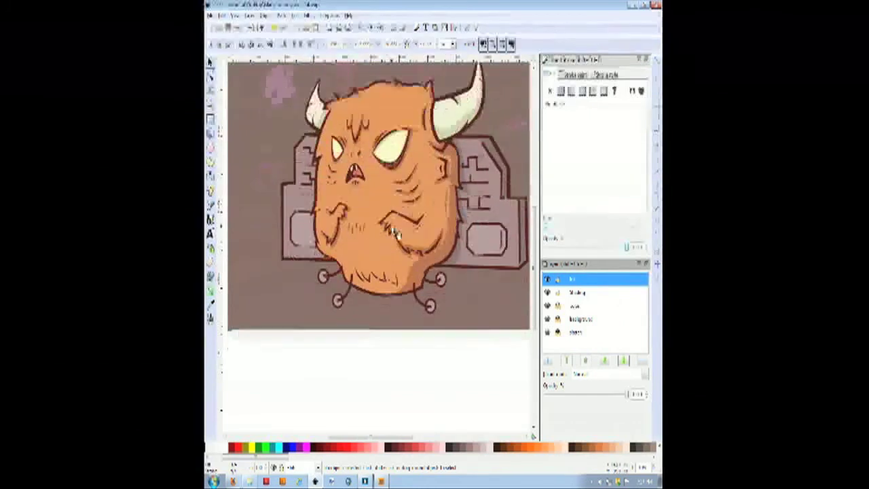
pyautogui.scroll(1, 397, 237)
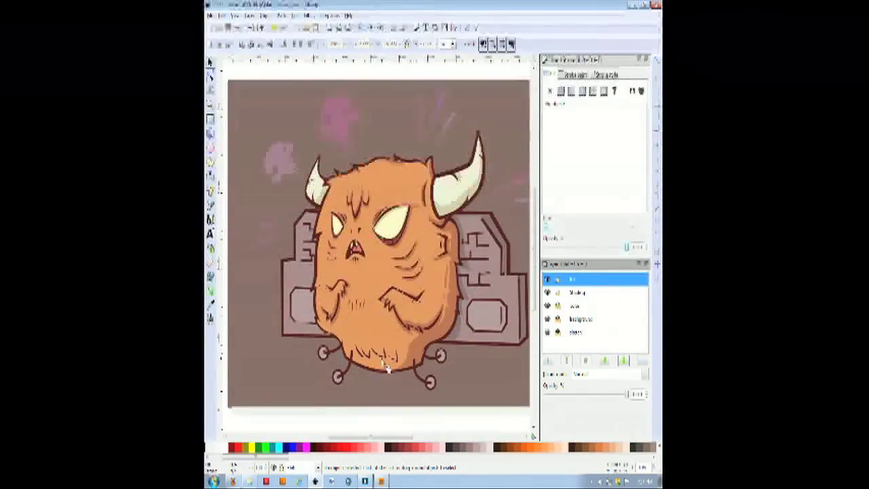
# - On the Shading layer, draw a shadow beside the first short belly dash in the arm's shadow color and duplicate it to the other dashes
pyautogui.scroll(1, 387, 367)
pyautogui.scroll(3, 384, 366)
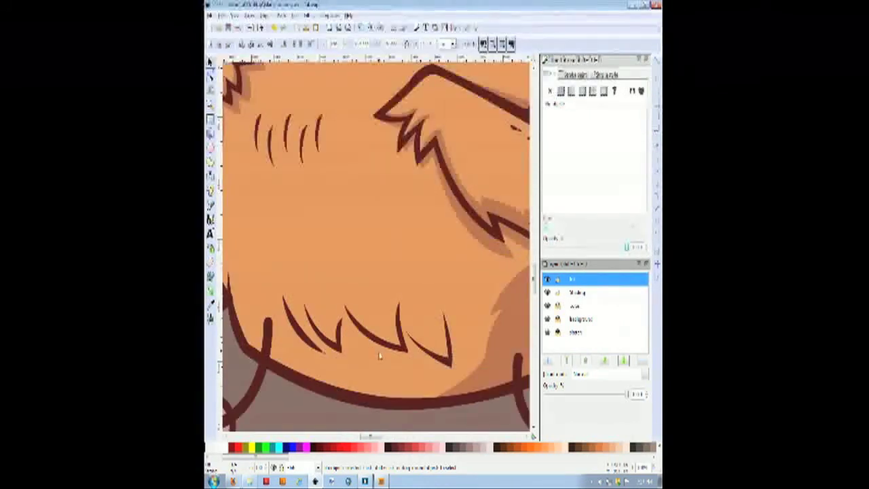
pyautogui.click(210, 218)
pyautogui.click(576, 293)
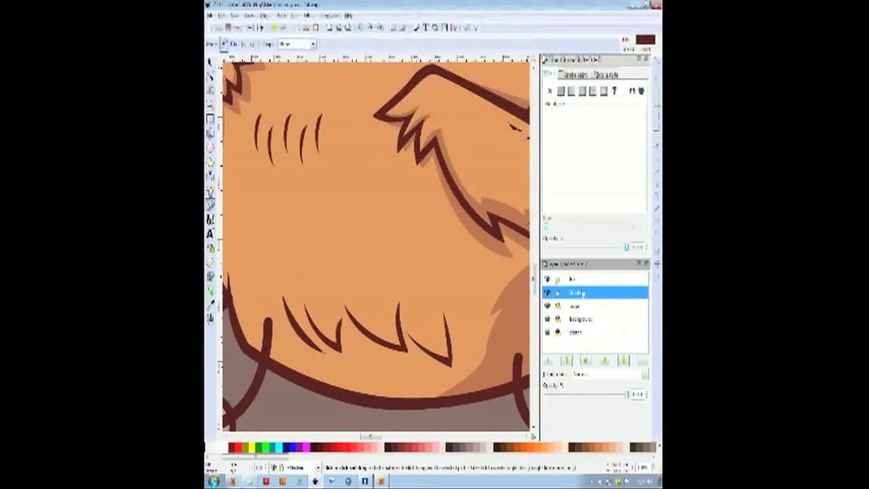
pyautogui.click(259, 117)
pyautogui.moveTo(257, 151); pyautogui.dragTo(262, 158)
pyautogui.press('F7')
pyautogui.click(236, 107)
pyautogui.press('F1')
pyautogui.hotkey('ctrl', 'd')
pyautogui.moveTo(258, 128); pyautogui.dragTo(322, 126)
# - Draw thin brown shadow shapes along the undersides of the first two fur strokes on the lower belly
pyautogui.press('b')
pyautogui.click(285, 311)
pyautogui.moveTo(325, 353); pyautogui.dragTo(353, 357)
pyautogui.press('Return')
pyautogui.click(310, 316)
pyautogui.click(340, 351)
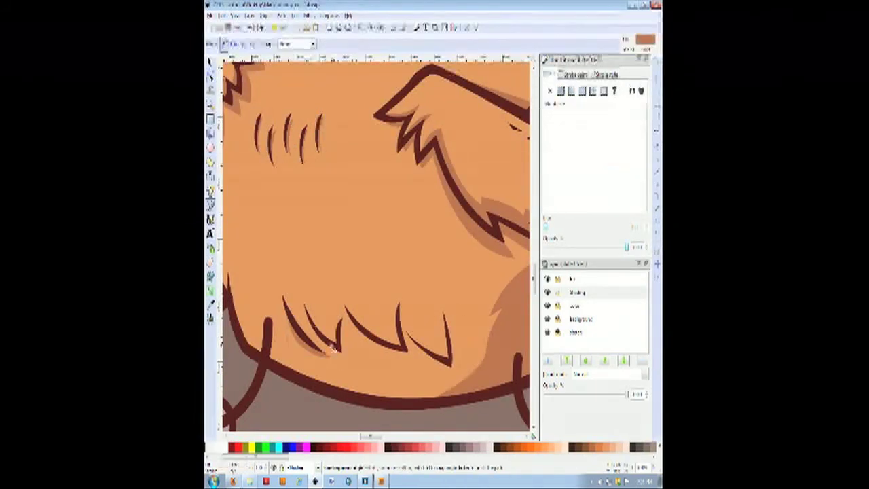
pyautogui.click(342, 320)
pyautogui.press('Return')
pyautogui.click(342, 320)
pyautogui.click(340, 349)
pyautogui.click(308, 313)
# - Draw matching brown shadow shapes under the third and fourth lower-belly fur strokes, and clear the selection
pyautogui.click(348, 310)
pyautogui.moveTo(412, 353); pyautogui.dragTo(459, 375)
pyautogui.click(398, 313)
pyautogui.click(405, 350)
pyautogui.click(347, 309)
pyautogui.click(409, 333)
pyautogui.click(445, 317)
pyautogui.click(409, 332)
pyautogui.scroll(-4, 420, 268)
pyautogui.click(210, 62)
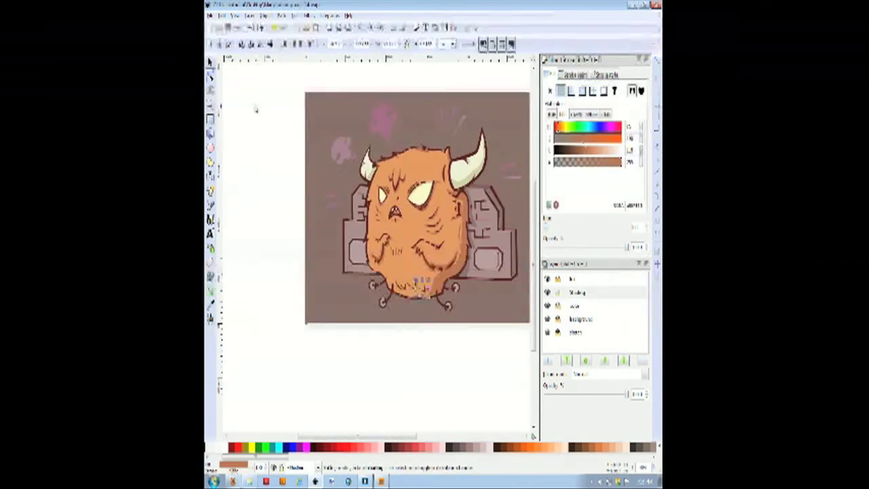
pyautogui.click(256, 108)
# - Recolor the purple skulls and accent lines around the monster with the background brown, made slightly lighter
pyautogui.scroll(-2, 370, 298)
pyautogui.scroll(2, 378, 292)
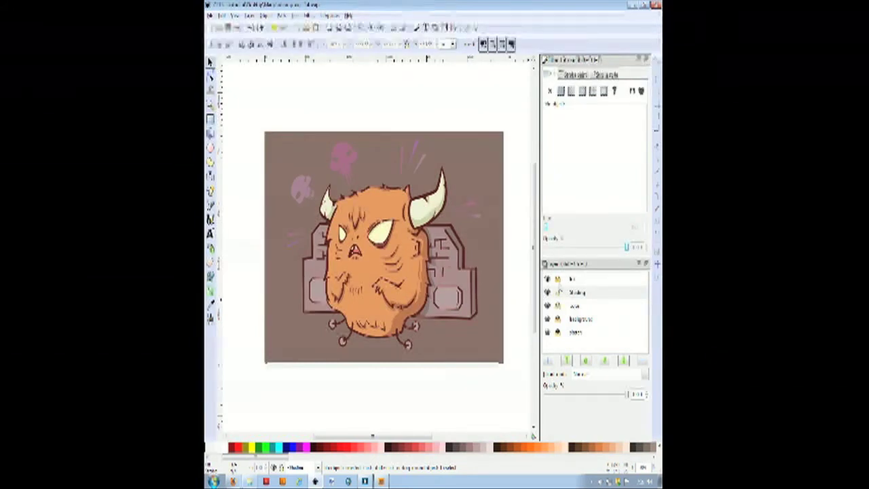
pyautogui.click(555, 290)
pyautogui.click(348, 163)
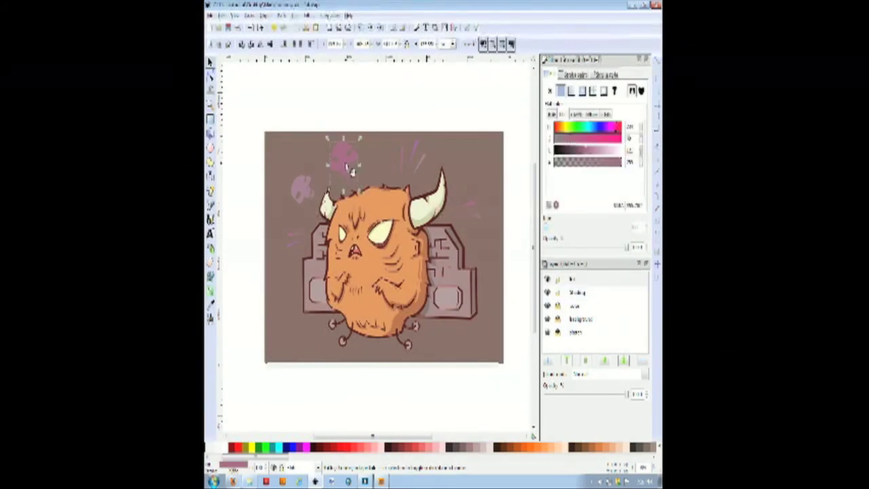
pyautogui.keyDown('shift'); pyautogui.click(305, 192); pyautogui.keyUp('shift')
pyautogui.keyDown('shift'); pyautogui.click(296, 245); pyautogui.keyUp('shift')
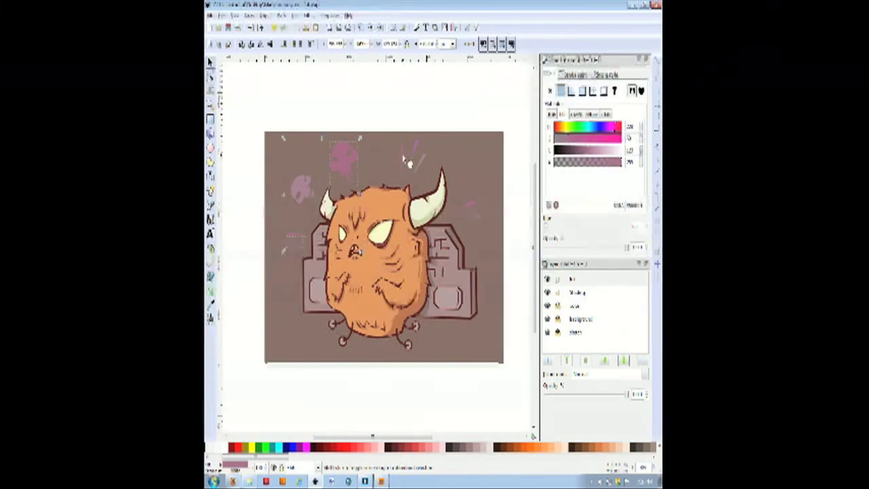
pyautogui.keyDown('shift'); pyautogui.click(414, 161); pyautogui.keyUp('shift')
pyautogui.keyDown('shift'); pyautogui.click(473, 213); pyautogui.keyUp('shift')
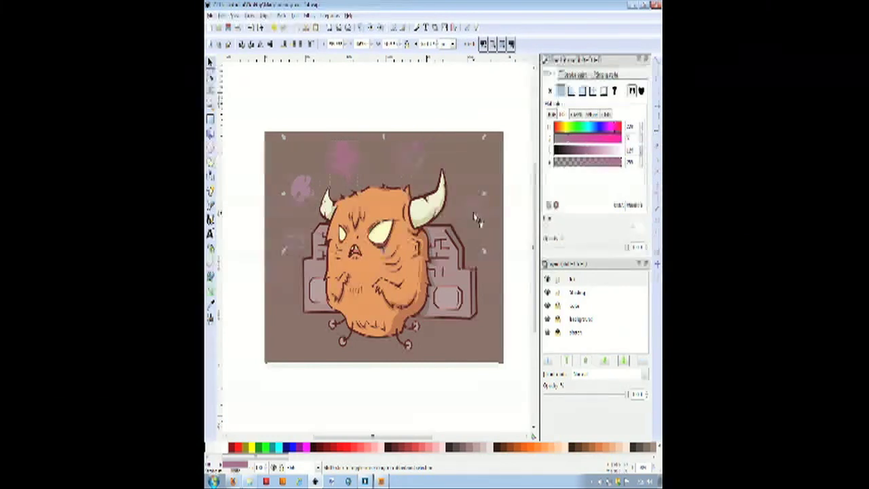
pyautogui.press('d')
pyautogui.click(478, 201)
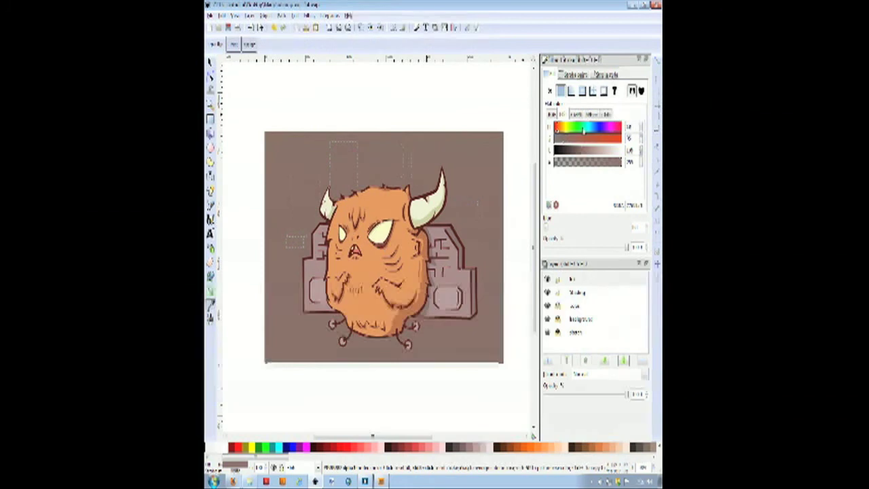
pyautogui.moveTo(589, 153); pyautogui.dragTo(589, 152)
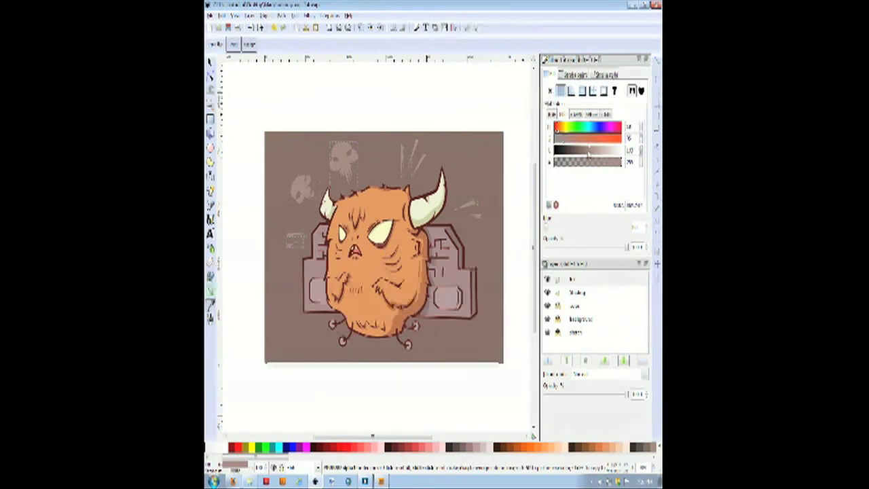
# - Select all the skulls and accent lines and place a duplicate of them offset toward the lower right
pyautogui.click(209, 63)
pyautogui.click(295, 112)
pyautogui.click(295, 247)
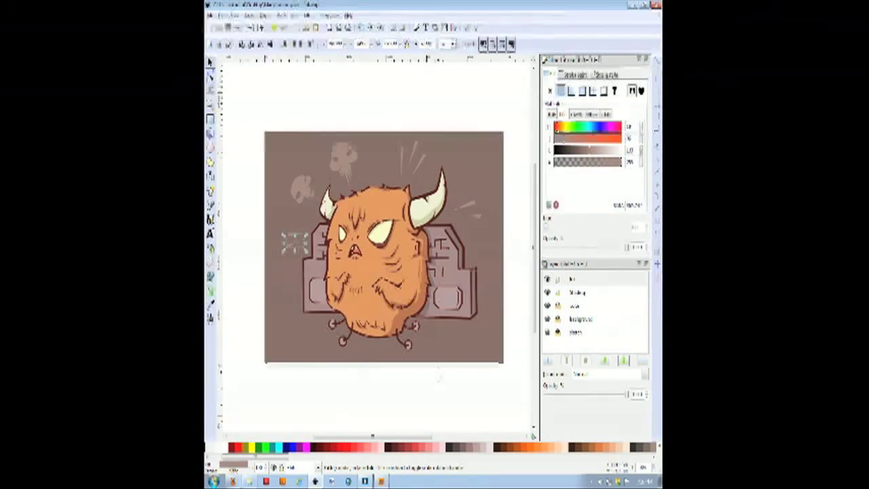
pyautogui.click(433, 369)
pyautogui.click(296, 244)
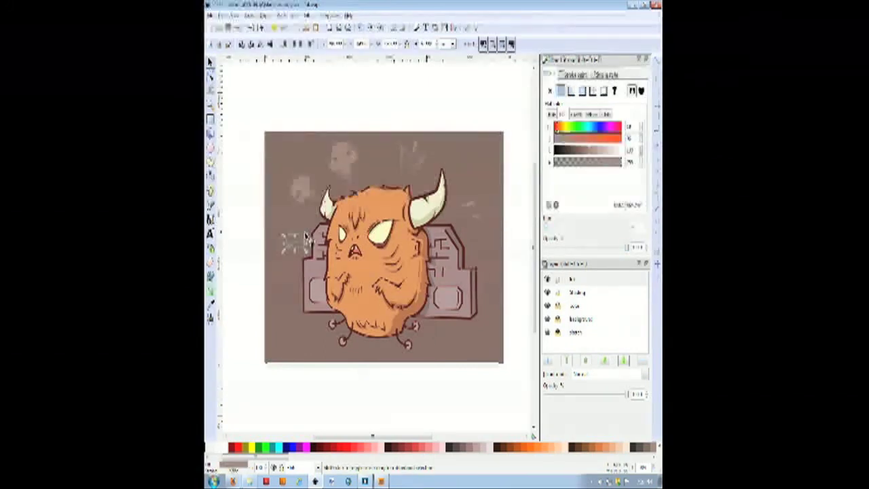
pyautogui.keyDown('shift'); pyautogui.click(304, 201); pyautogui.keyUp('shift')
pyautogui.keyDown('shift'); pyautogui.click(339, 162); pyautogui.keyUp('shift')
pyautogui.keyDown('shift'); pyautogui.click(412, 151); pyautogui.keyUp('shift')
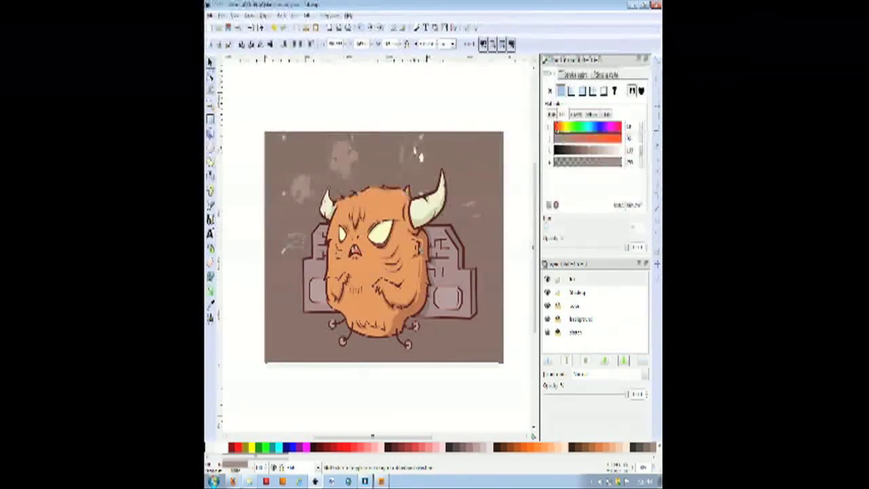
pyautogui.keyDown('shift'); pyautogui.click(474, 206); pyautogui.keyUp('shift')
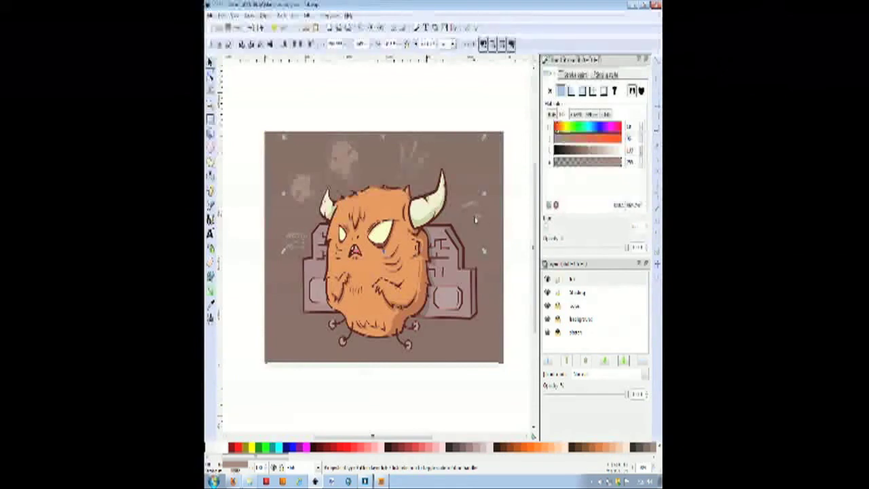
pyautogui.moveTo(449, 217); pyautogui.dragTo(493, 230)
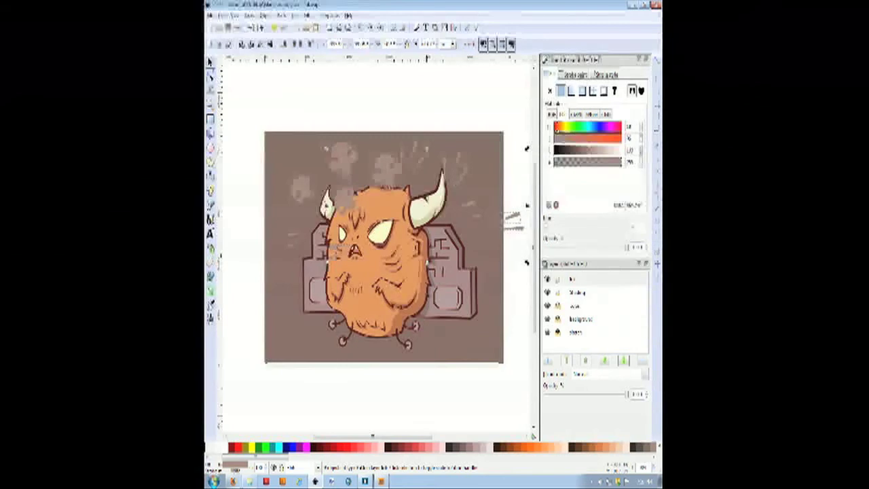
# - Recolor the duplicated skulls and accent lines with the background brown at a darker lightness
pyautogui.click(210, 304)
pyautogui.click(312, 341)
pyautogui.click(579, 154)
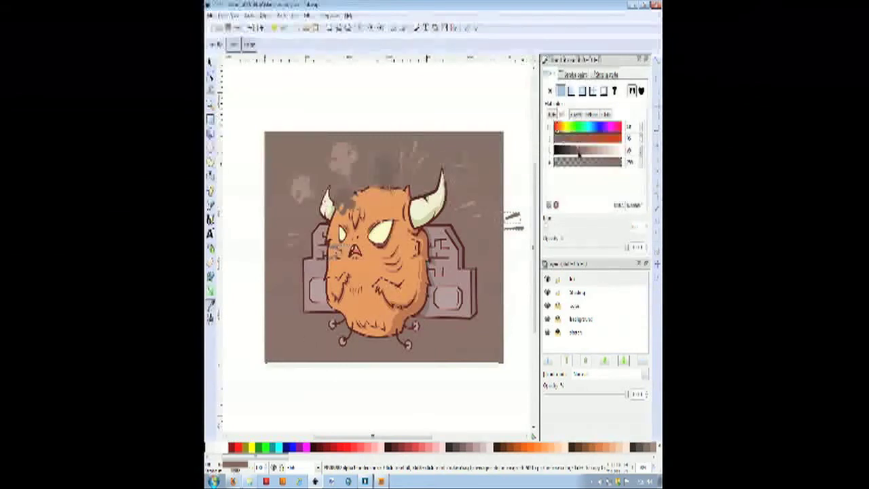
# - Move the darker duplicate skulls and accent lines back beside the originals as offset shadows, and clear the selection
pyautogui.press('s')
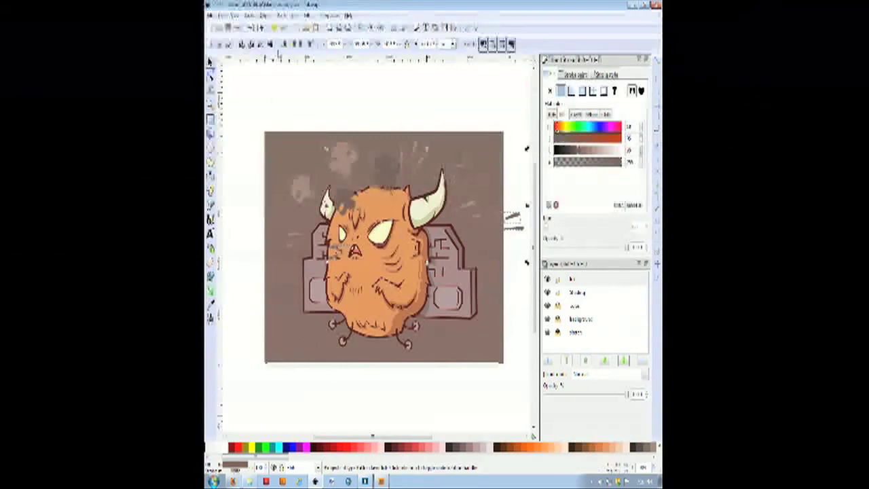
pyautogui.moveTo(388, 161); pyautogui.dragTo(343, 151)
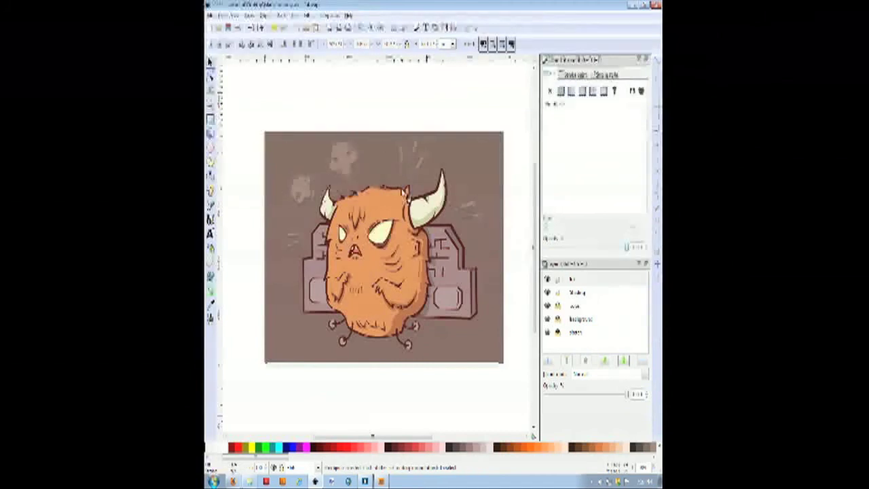
pyautogui.scroll(-4, 407, 190)
pyautogui.scroll(8, 414, 197)
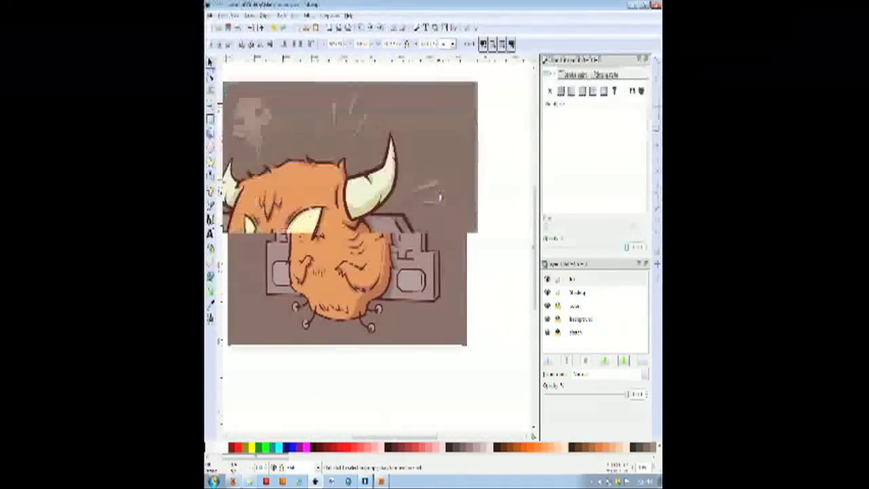
pyautogui.scroll(-4, 431, 201)
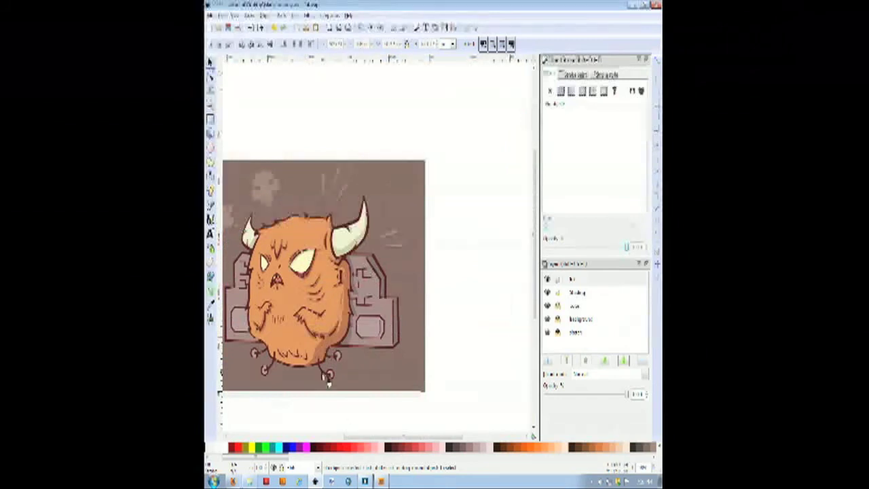
# - On the background layer, draw dark shadow shapes along the lower and outer edges of the machine blocks behind the monster
pyautogui.moveTo(377, 438); pyautogui.dragTo(353, 439)
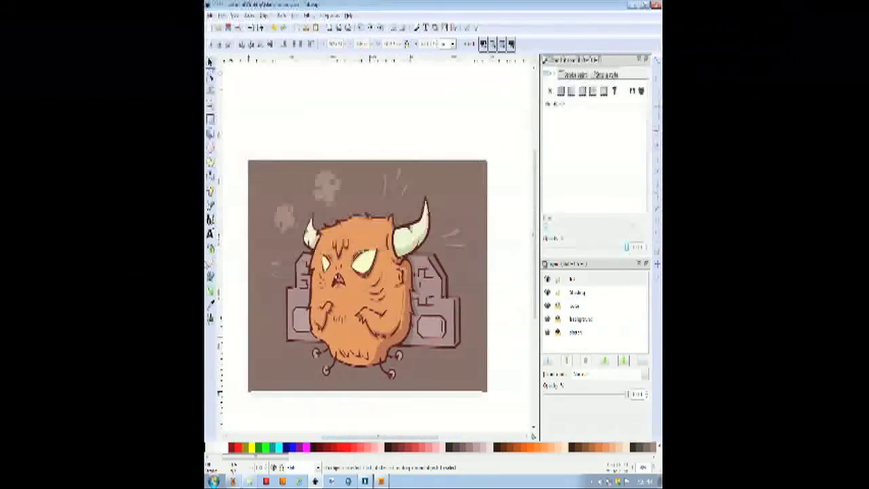
pyautogui.click(210, 202)
pyautogui.click(575, 319)
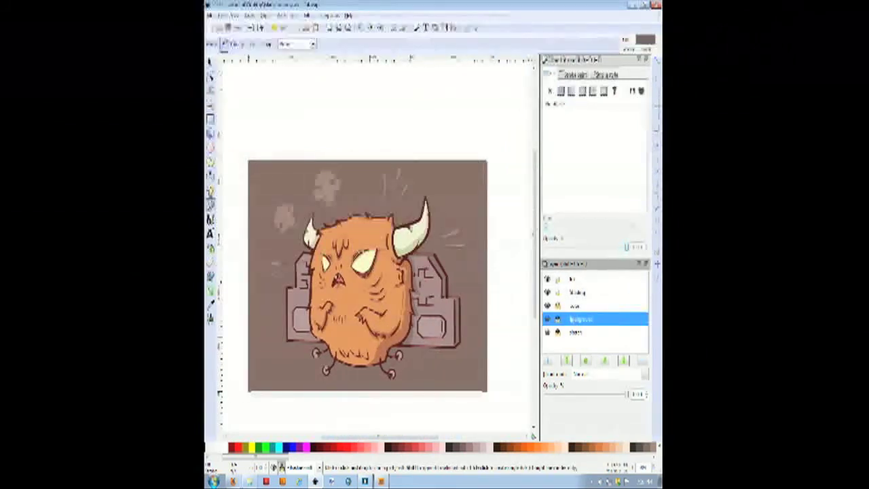
pyautogui.click(289, 340)
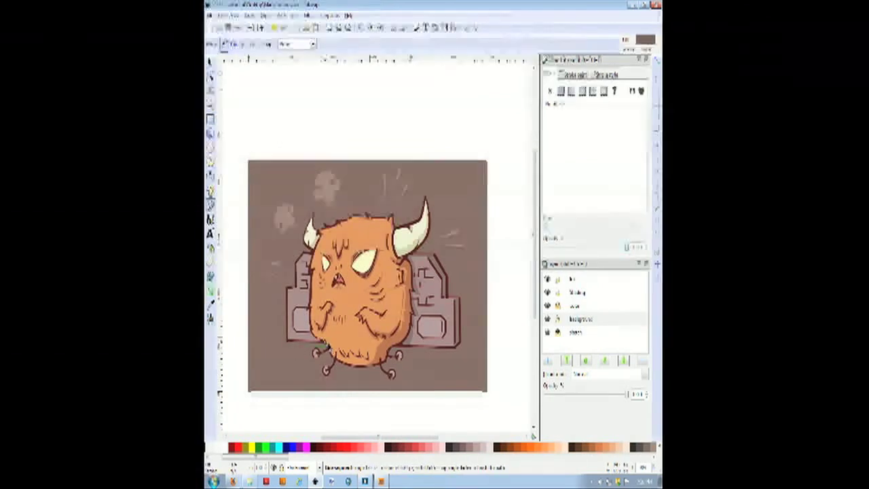
pyautogui.click(467, 304)
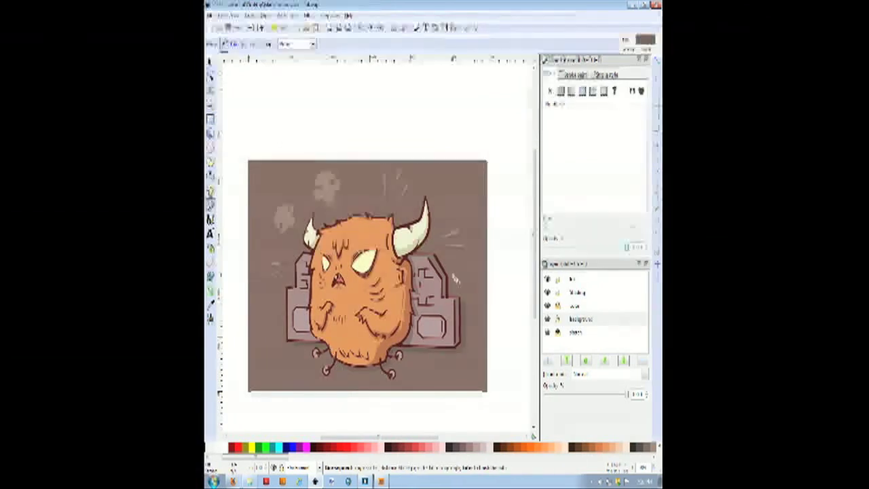
pyautogui.click(210, 61)
pyautogui.click(460, 310)
pyautogui.click(465, 309)
pyautogui.click(518, 268)
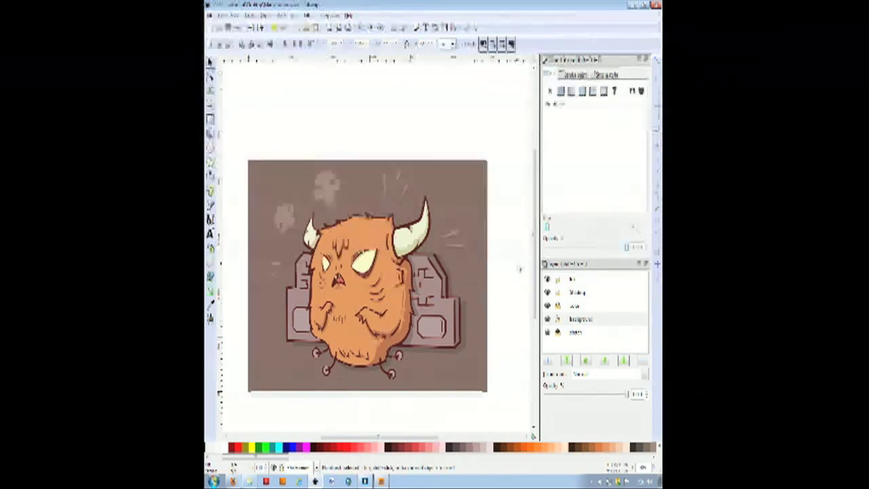
pyautogui.click(310, 355)
pyautogui.keyDown('shift'); pyautogui.click(468, 319); pyautogui.keyUp('shift')
pyautogui.click(384, 407)
# - On the shading layer, draw a closed shadow shape between the octagonal panel's outer rim and inner line on the block beside the large horn
pyautogui.moveTo(388, 438); pyautogui.dragTo(385, 438)
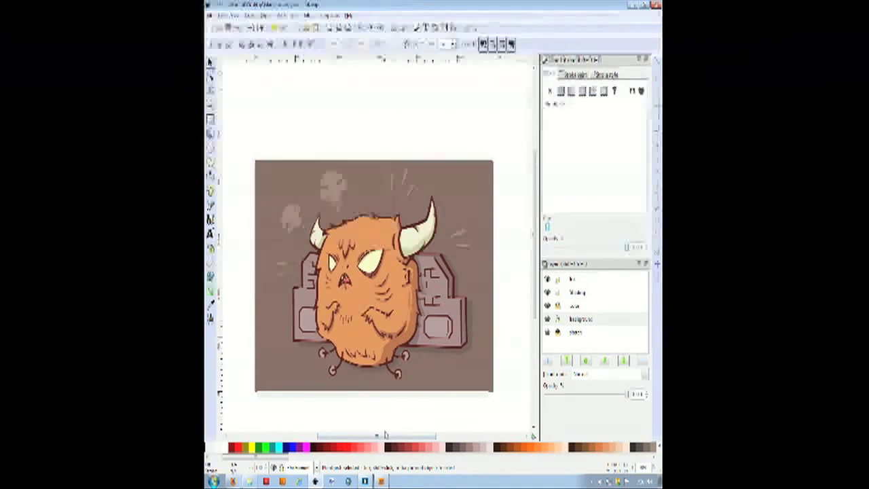
pyautogui.click(577, 293)
pyautogui.click(211, 90)
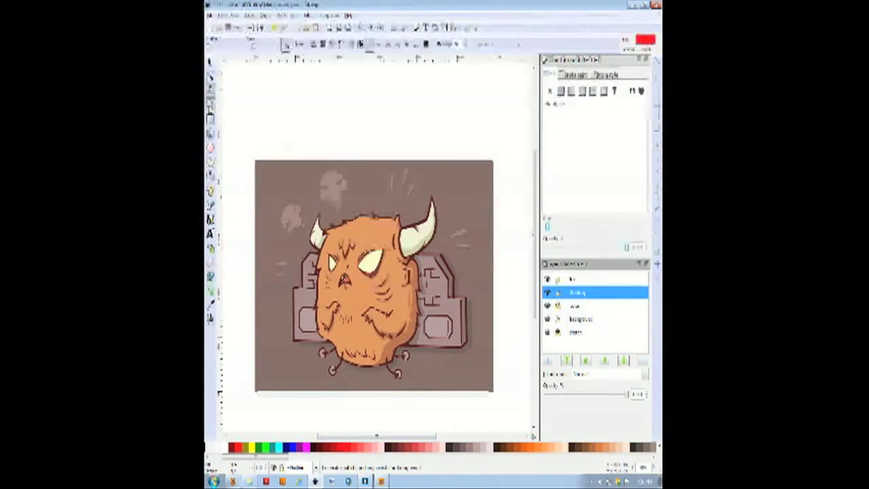
pyautogui.click(210, 104)
pyautogui.moveTo(426, 304); pyautogui.dragTo(467, 353)
pyautogui.press('b')
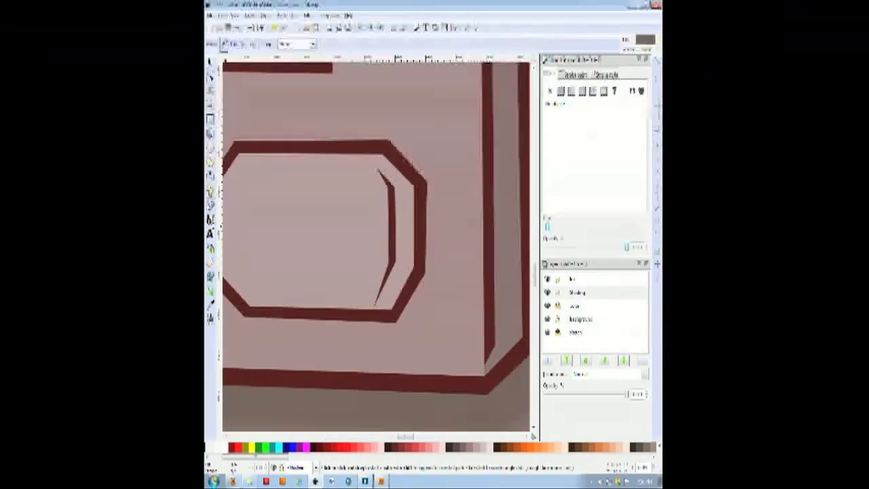
pyautogui.click(391, 265)
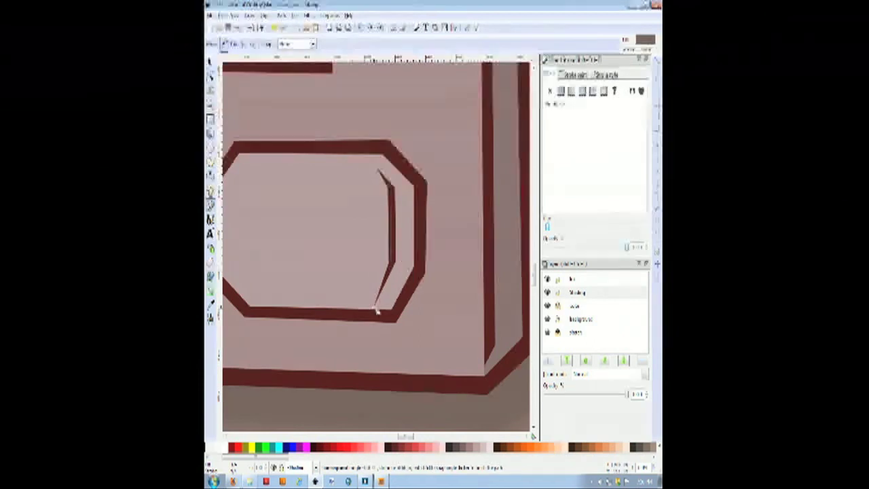
pyautogui.click(373, 312)
pyautogui.click(392, 316)
pyautogui.click(419, 272)
pyautogui.click(421, 182)
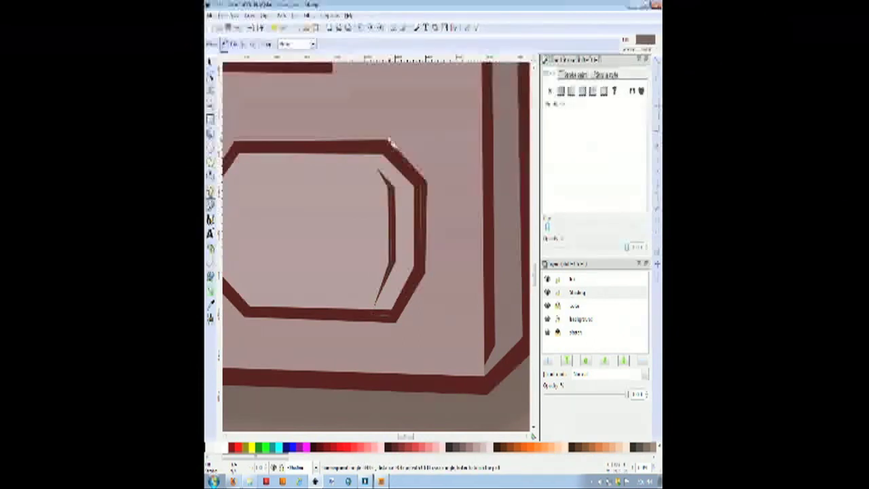
pyautogui.click(383, 148)
pyautogui.click(364, 147)
# - Recolor the new octagonal panel shadow with the panel's own color, made darker
pyautogui.press('d')
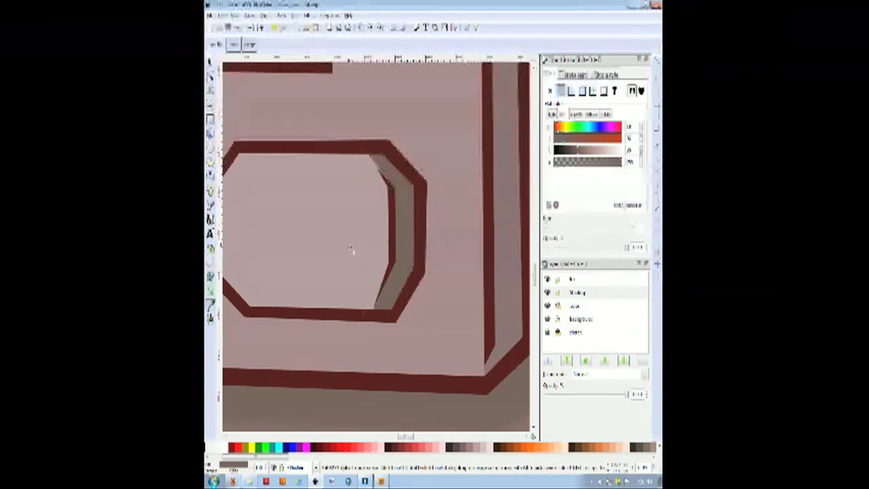
pyautogui.click(353, 250)
pyautogui.moveTo(592, 152); pyautogui.dragTo(585, 154)
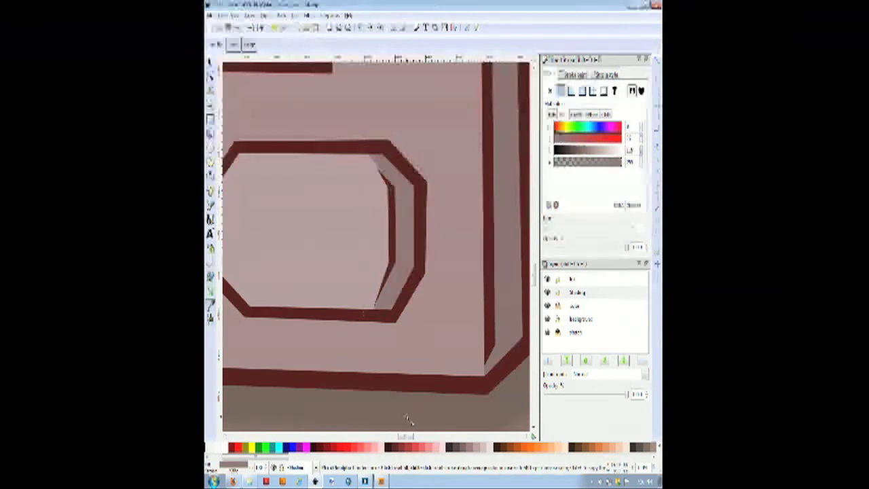
# - Draw a matching shadow shape on the other block's octagonal panel, along the edge of the monster's body
pyautogui.moveTo(404, 437); pyautogui.dragTo(343, 439)
pyautogui.press('b')
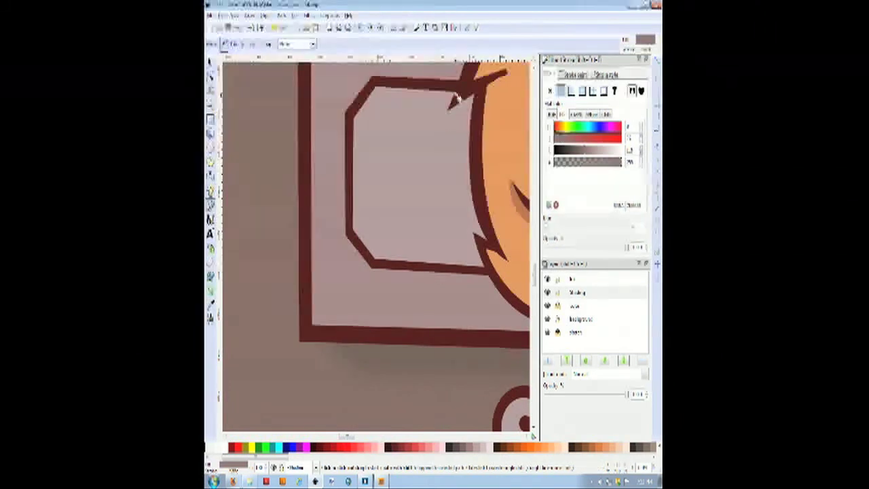
pyautogui.click(461, 98)
pyautogui.moveTo(469, 254); pyautogui.dragTo(468, 256)
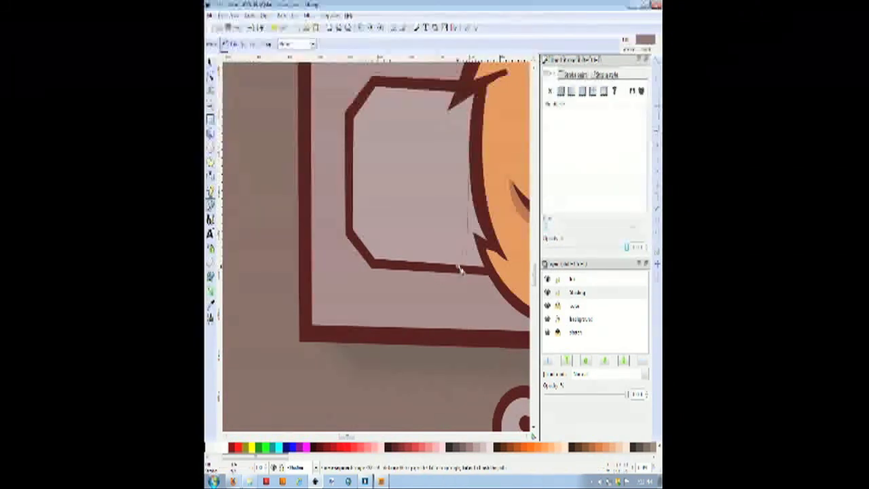
pyautogui.click(460, 267)
pyautogui.click(487, 272)
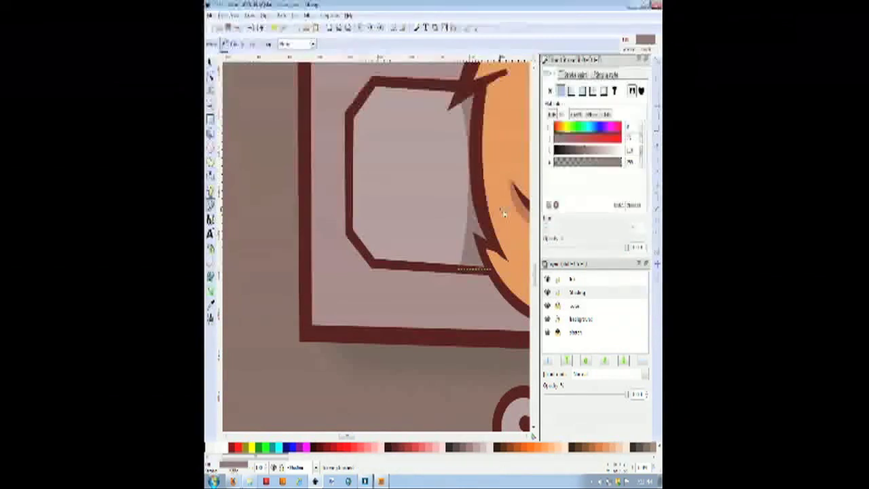
# - Clear the selection and hide the sketch layer
pyautogui.keyDown('ctrl'); pyautogui.scroll(-7, 503, 213); pyautogui.keyUp('ctrl')
pyautogui.keyDown('ctrl'); pyautogui.scroll(2, 494, 244); pyautogui.keyUp('ctrl')
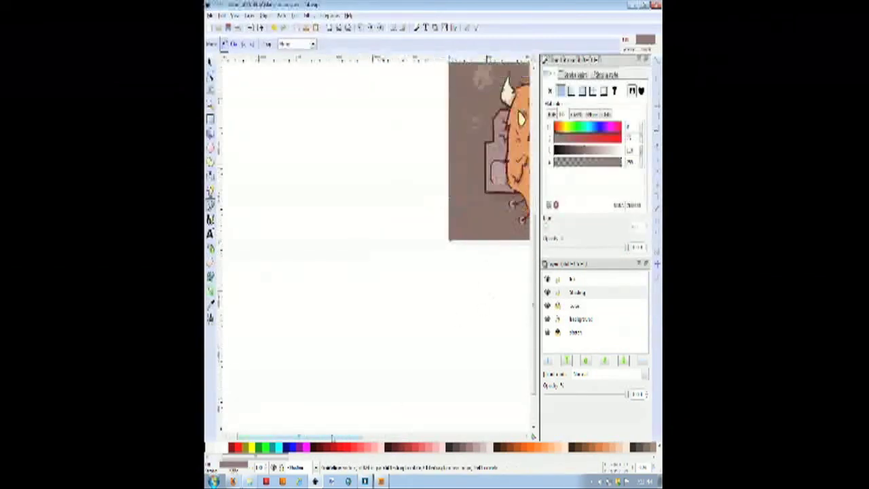
pyautogui.moveTo(332, 438); pyautogui.dragTo(401, 438)
pyautogui.scroll(4, 413, 388)
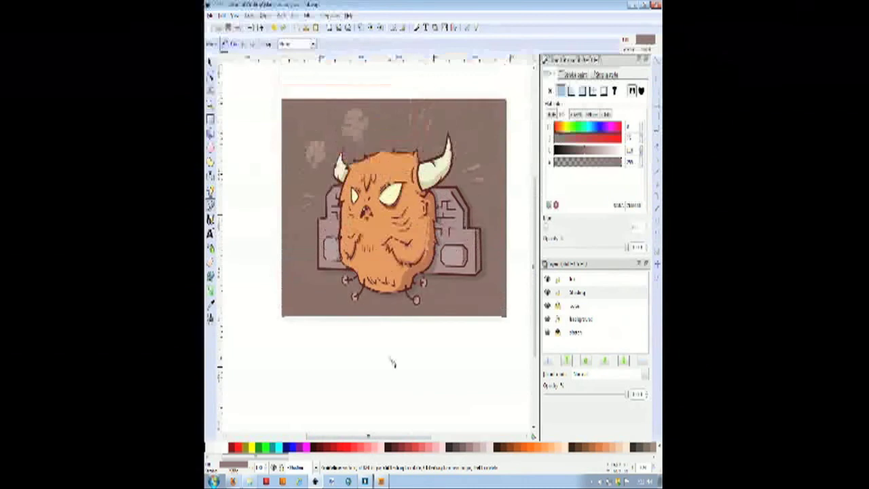
pyautogui.click(210, 62)
pyautogui.click(246, 101)
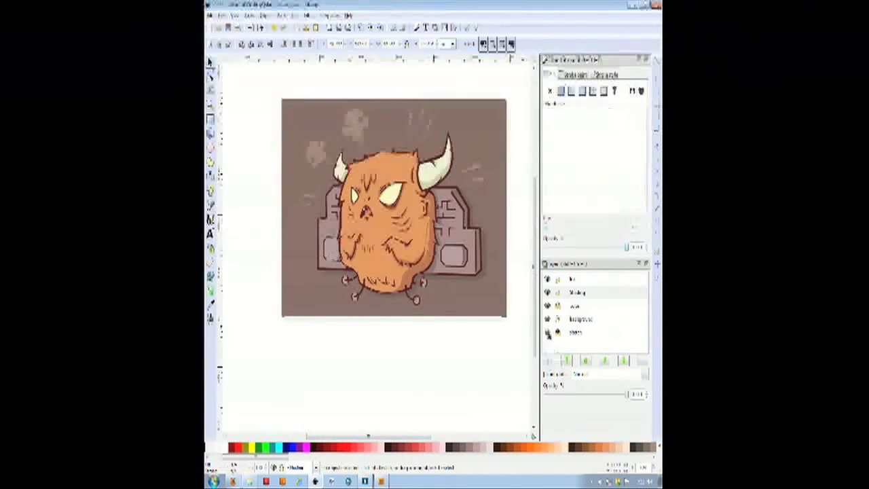
pyautogui.click(548, 333)
pyautogui.click(519, 346)
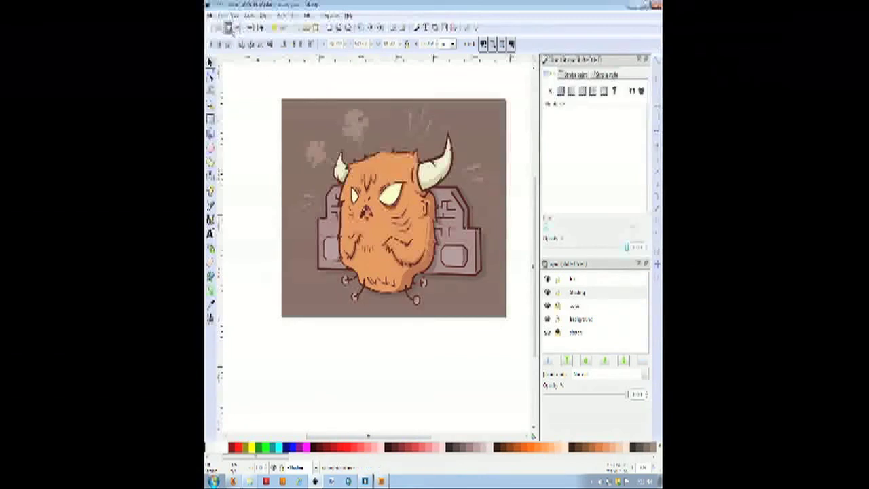
pyautogui.click(281, 15)
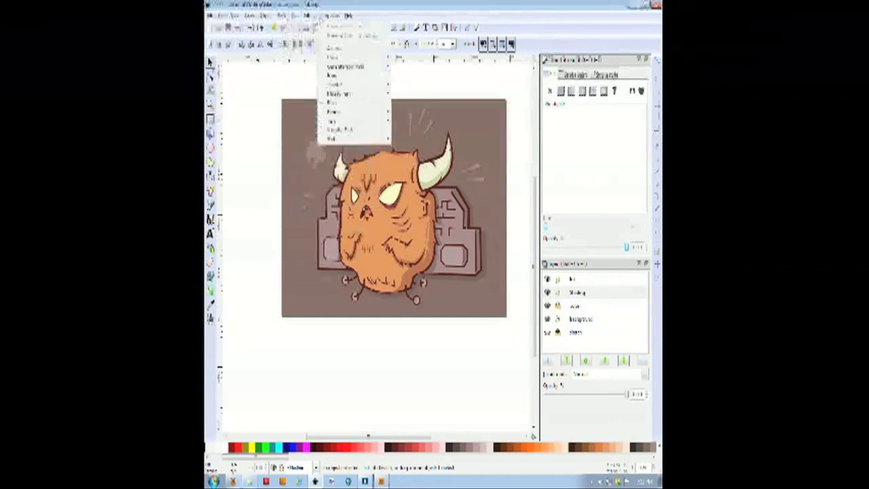
pyautogui.moveTo(265, 17)
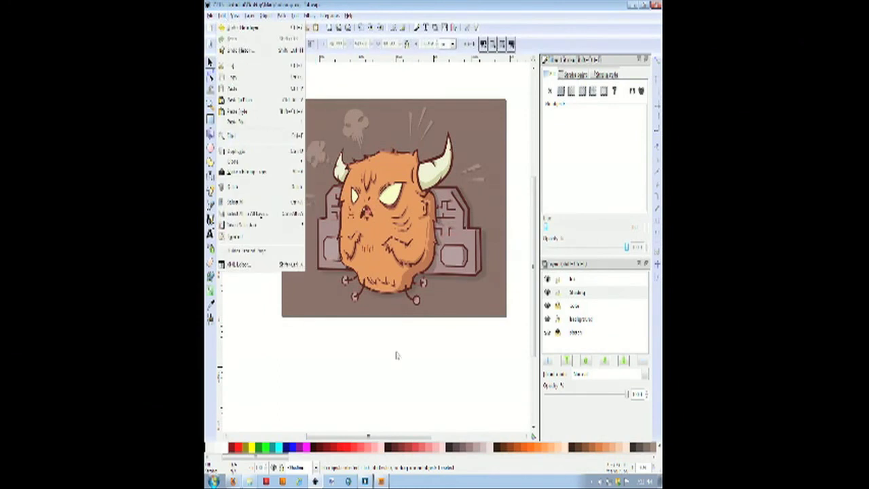
pyautogui.click(393, 438)
pyautogui.moveTo(398, 438); pyautogui.dragTo(403, 438)
pyautogui.scroll(1, 399, 393)
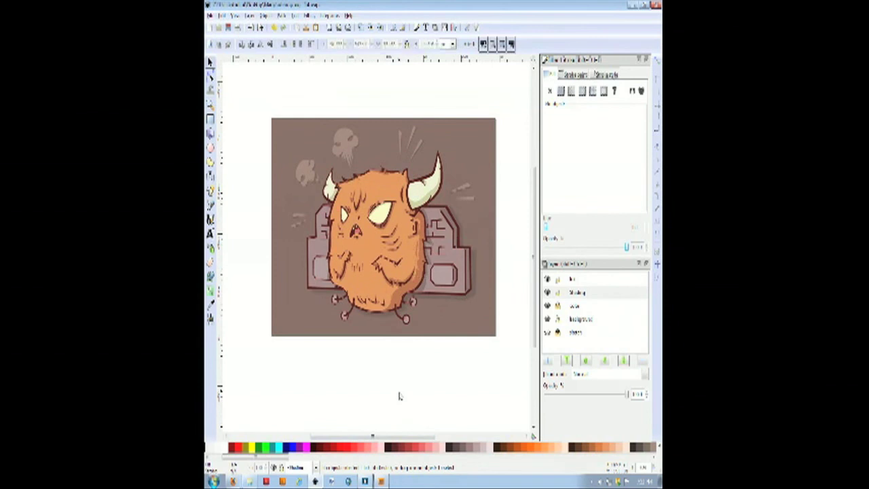
# - Export the full page area of the illustration as a bitmap image, and close the export dialog
pyautogui.click(210, 15)
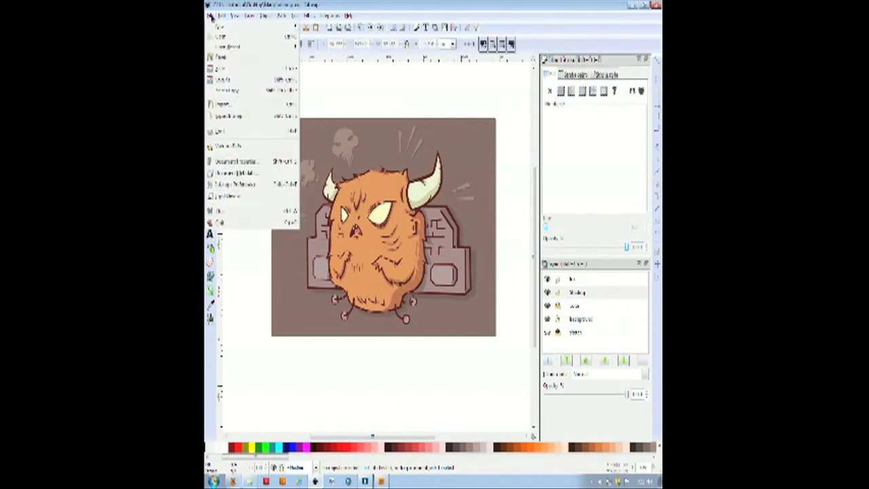
pyautogui.click(234, 116)
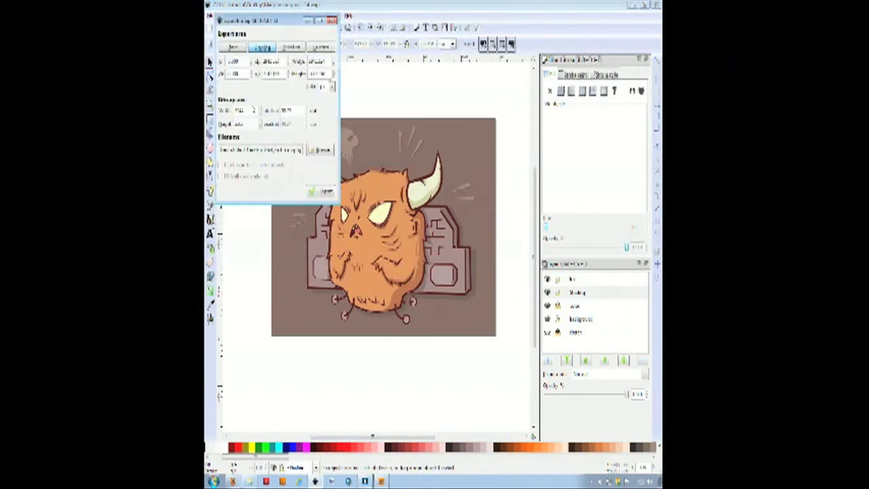
pyautogui.click(233, 46)
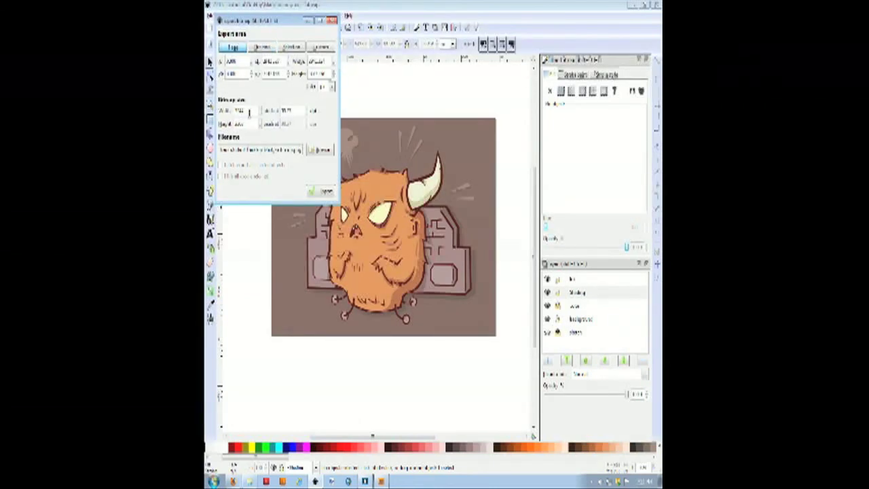
pyautogui.click(326, 193)
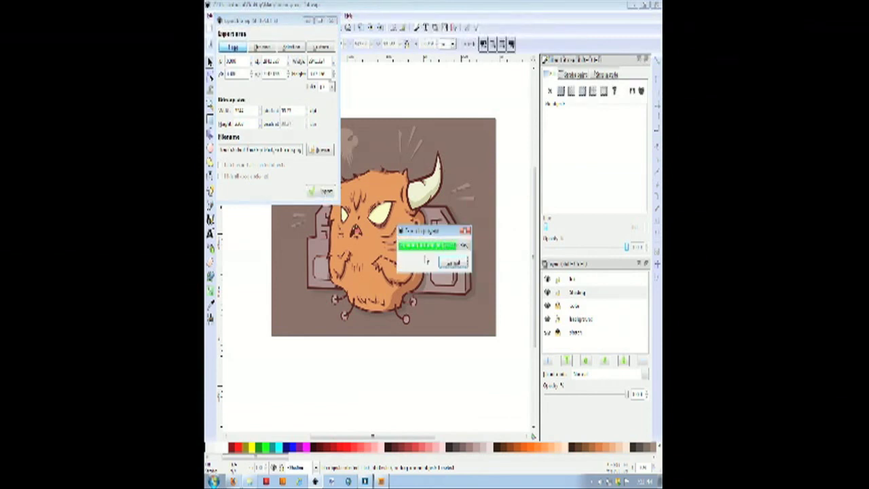
pyautogui.moveTo(262, 22); pyautogui.dragTo(274, 79)
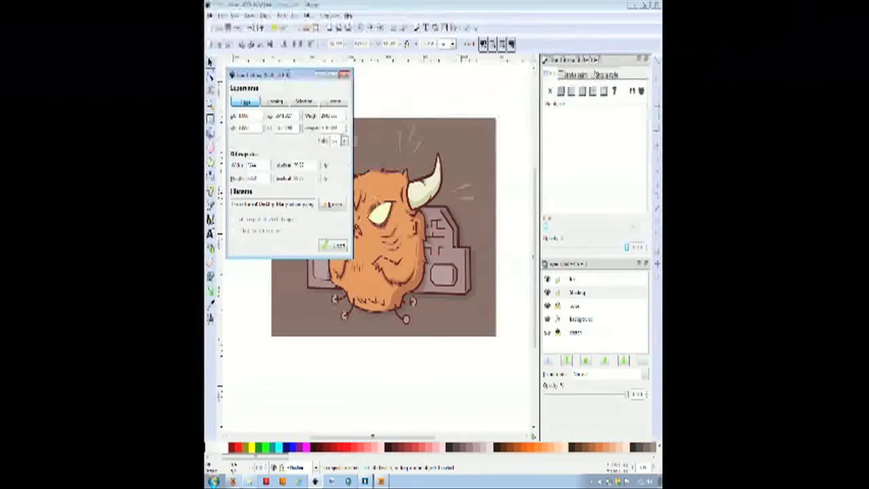
pyautogui.click(345, 74)
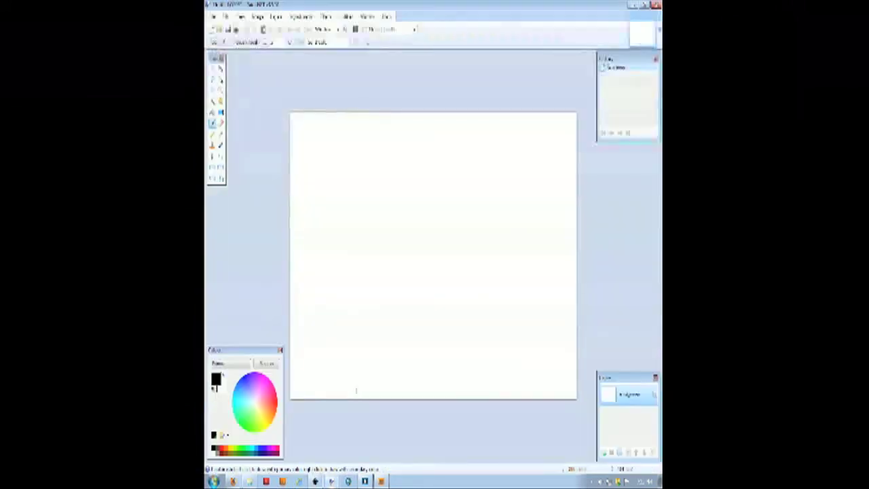
# - In Paint.NET, open the exported monster bitmap
pyautogui.click(214, 15)
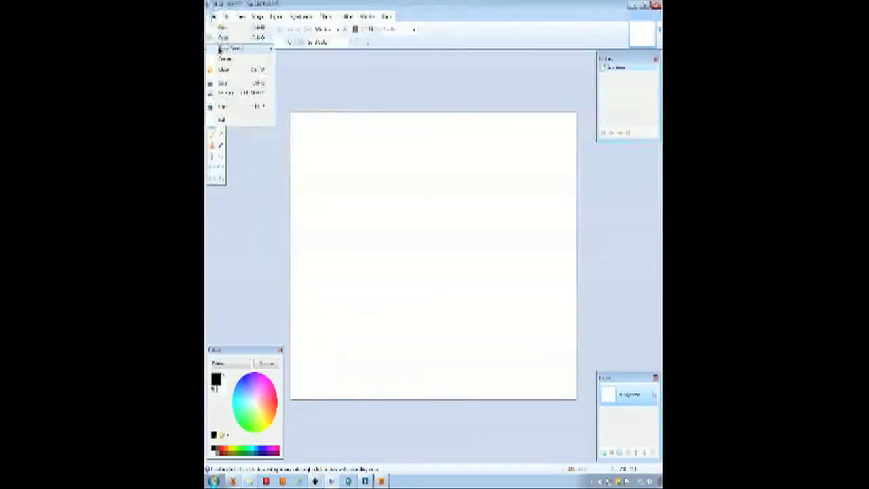
pyautogui.click(222, 38)
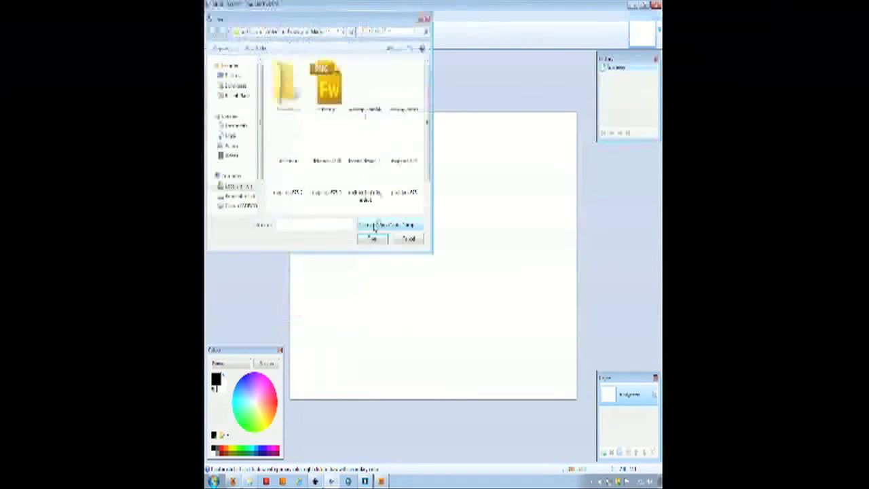
pyautogui.doubleClick(329, 93)
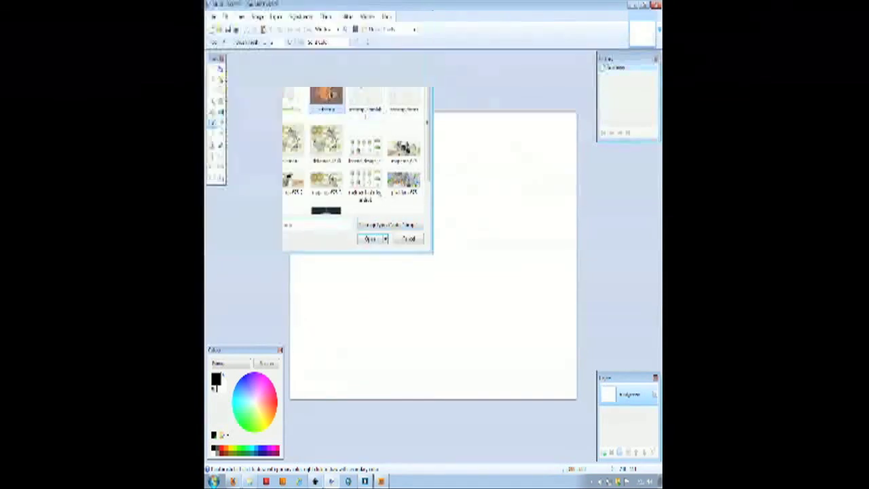
# - Examine the exported bitmap up close around the monster's eyes and mouth, and return to the whole image
pyautogui.press('Tab')
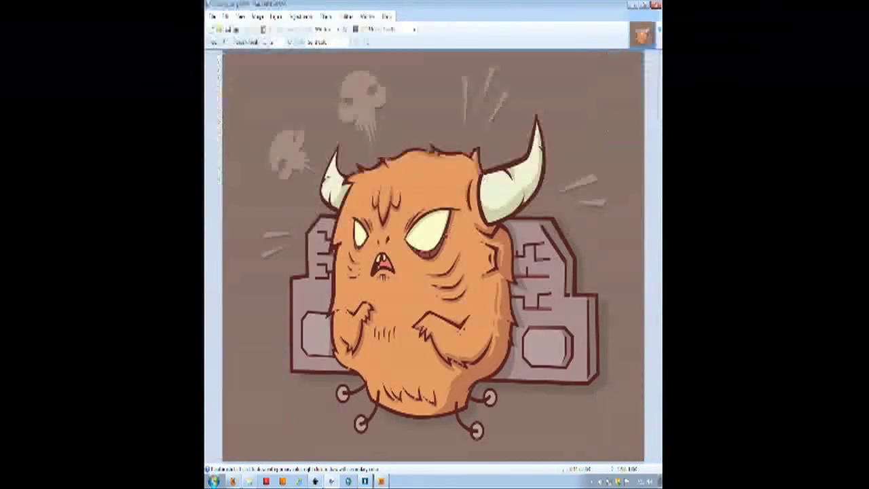
pyautogui.press('z')
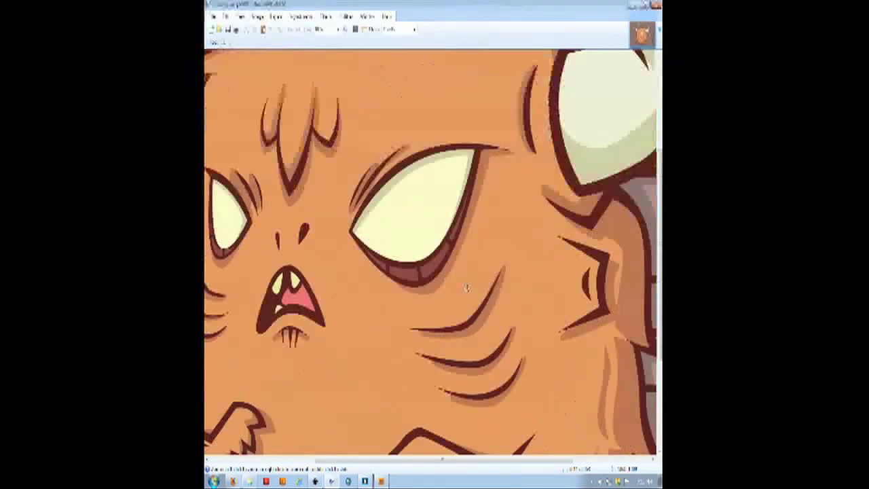
pyautogui.rightClick(465, 288)
pyautogui.rightClick(465, 288)
pyautogui.rightClick(465, 287)
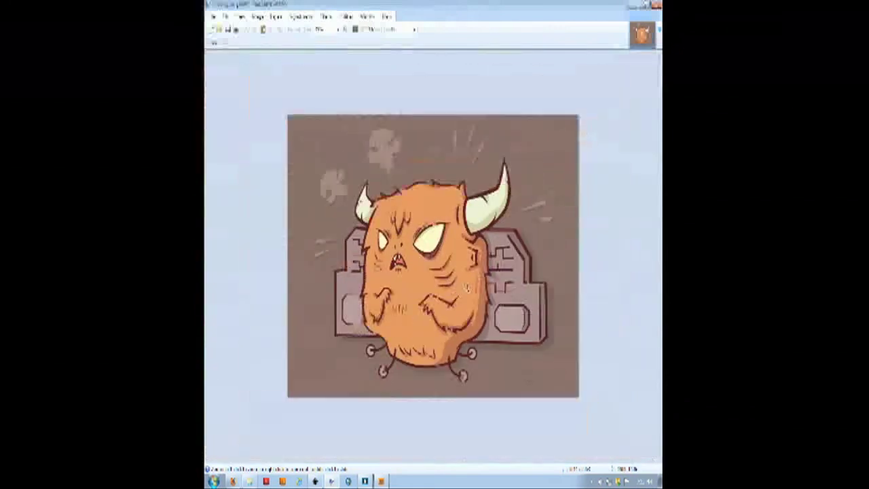
# - Switch to Inkscape and examine the vector illustration up close at the edge of the monster's large eye
pyautogui.click(316, 482)
pyautogui.click(210, 104)
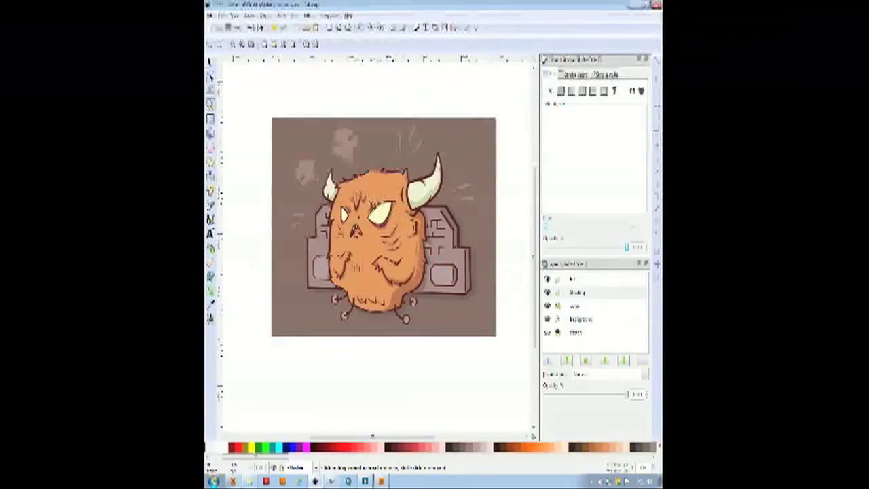
pyautogui.moveTo(362, 193); pyautogui.dragTo(392, 238)
pyautogui.moveTo(309, 149); pyautogui.dragTo(416, 291)
pyautogui.scroll(-10, 384, 236)
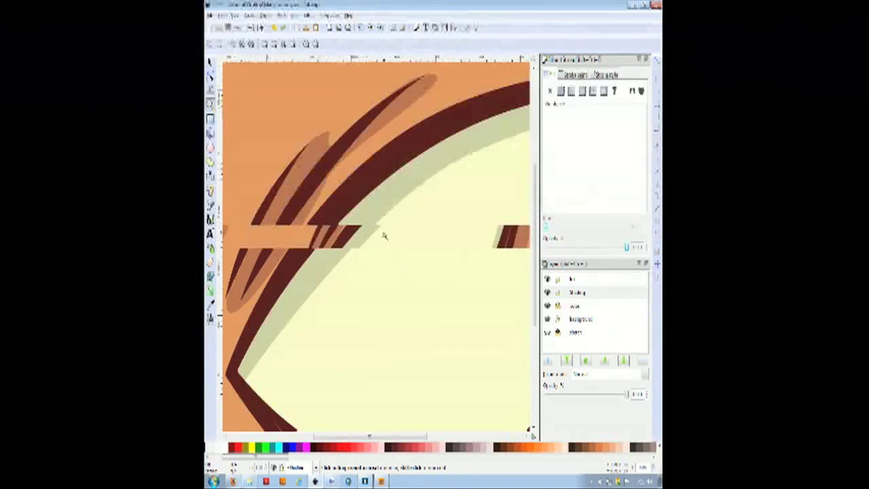
pyautogui.scroll(3, 384, 236)
pyautogui.scroll(-2, 384, 236)
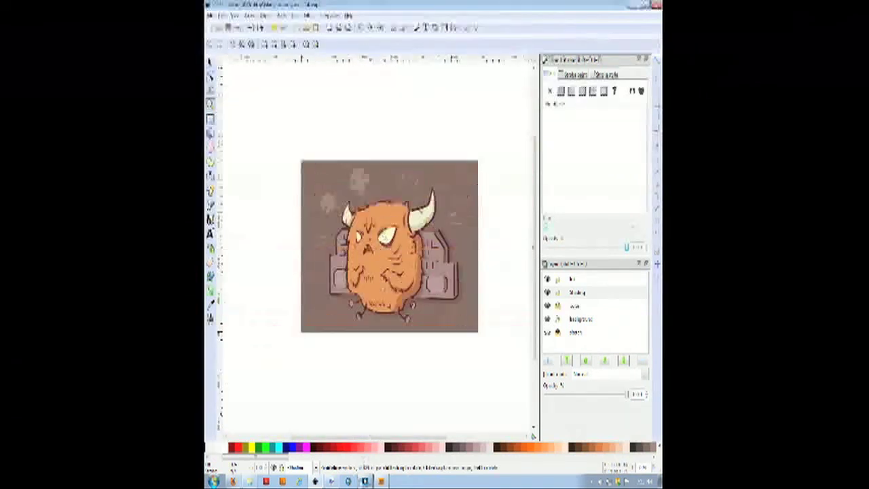
# - Compare the whole exported bitmap in Paint.NET with the whole illustration in Inkscape, ending in Inkscape
pyautogui.click(331, 481)
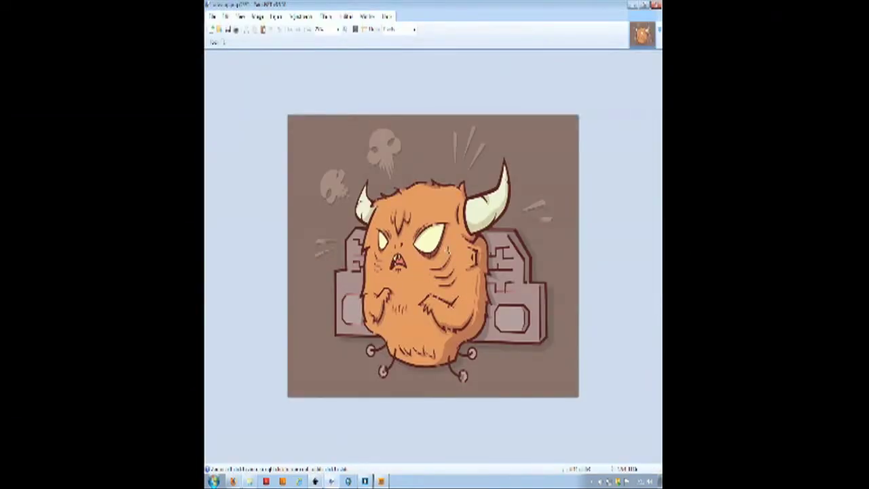
pyautogui.hotkey('ctrl', '+')
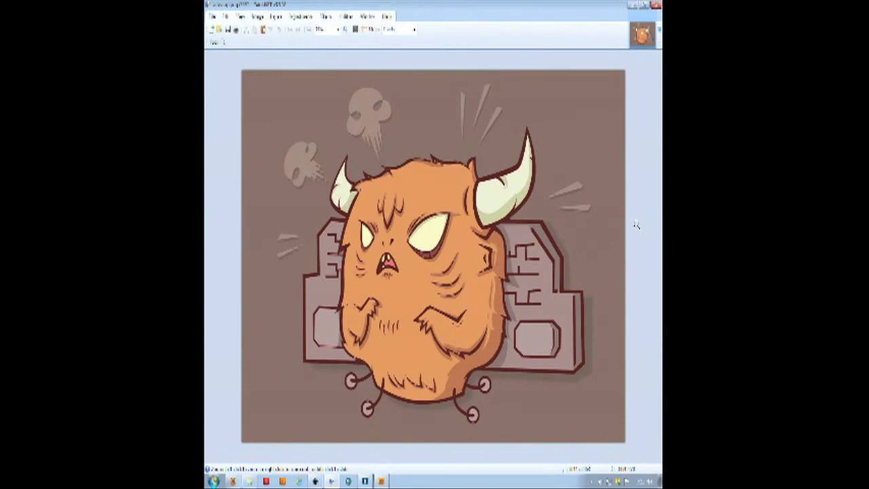
pyautogui.click(315, 480)
pyautogui.moveTo(296, 155); pyautogui.dragTo(481, 341)
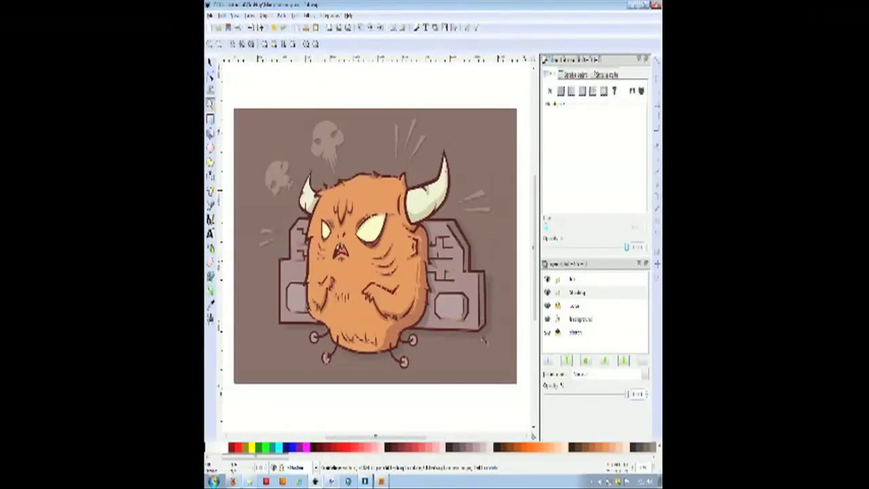